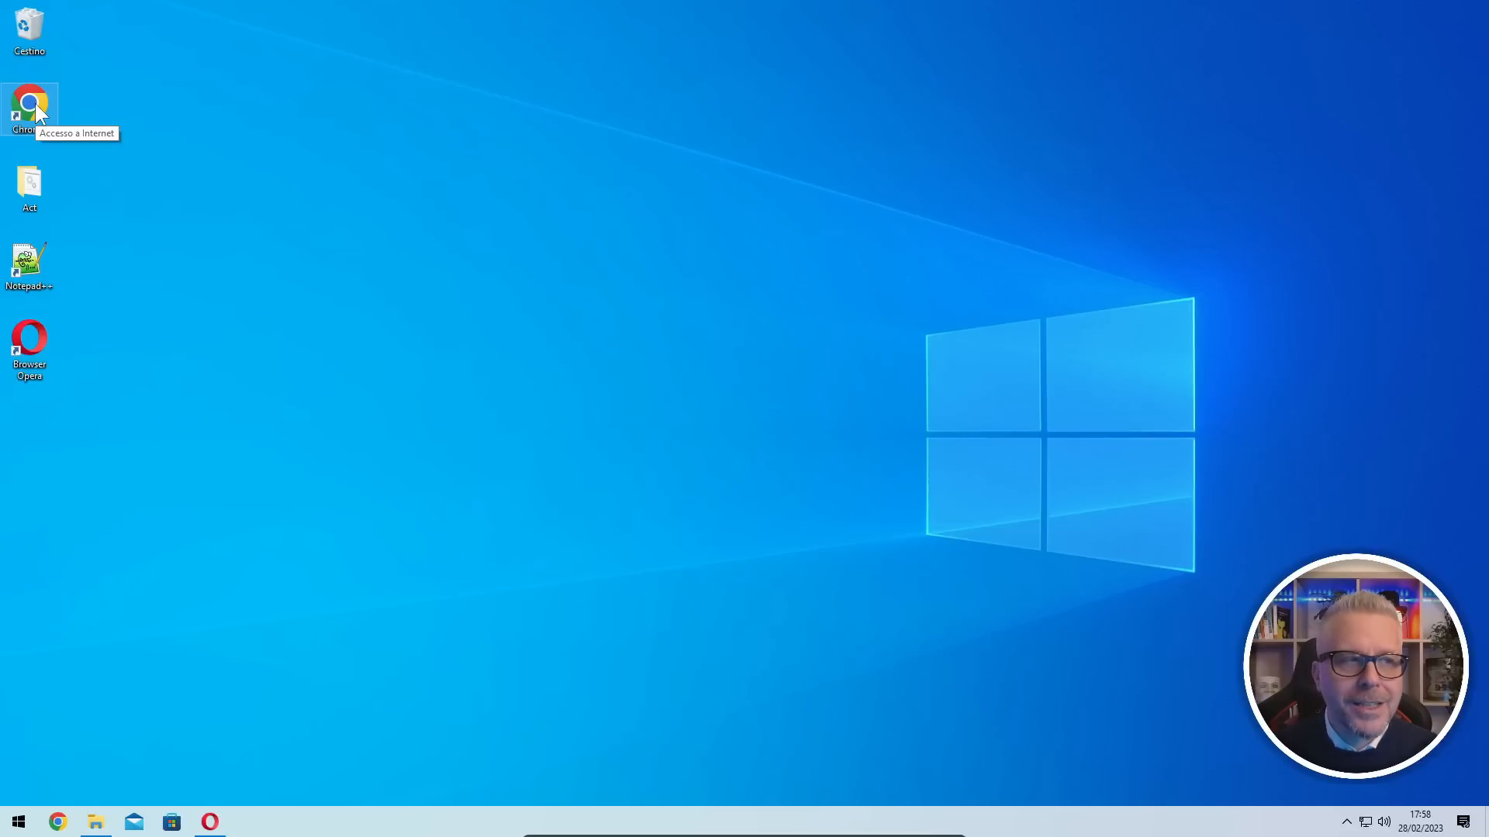
- Open Chrome, search Google for "rufus" and open the official rufus.ie site from the results
double_click(46, 101)
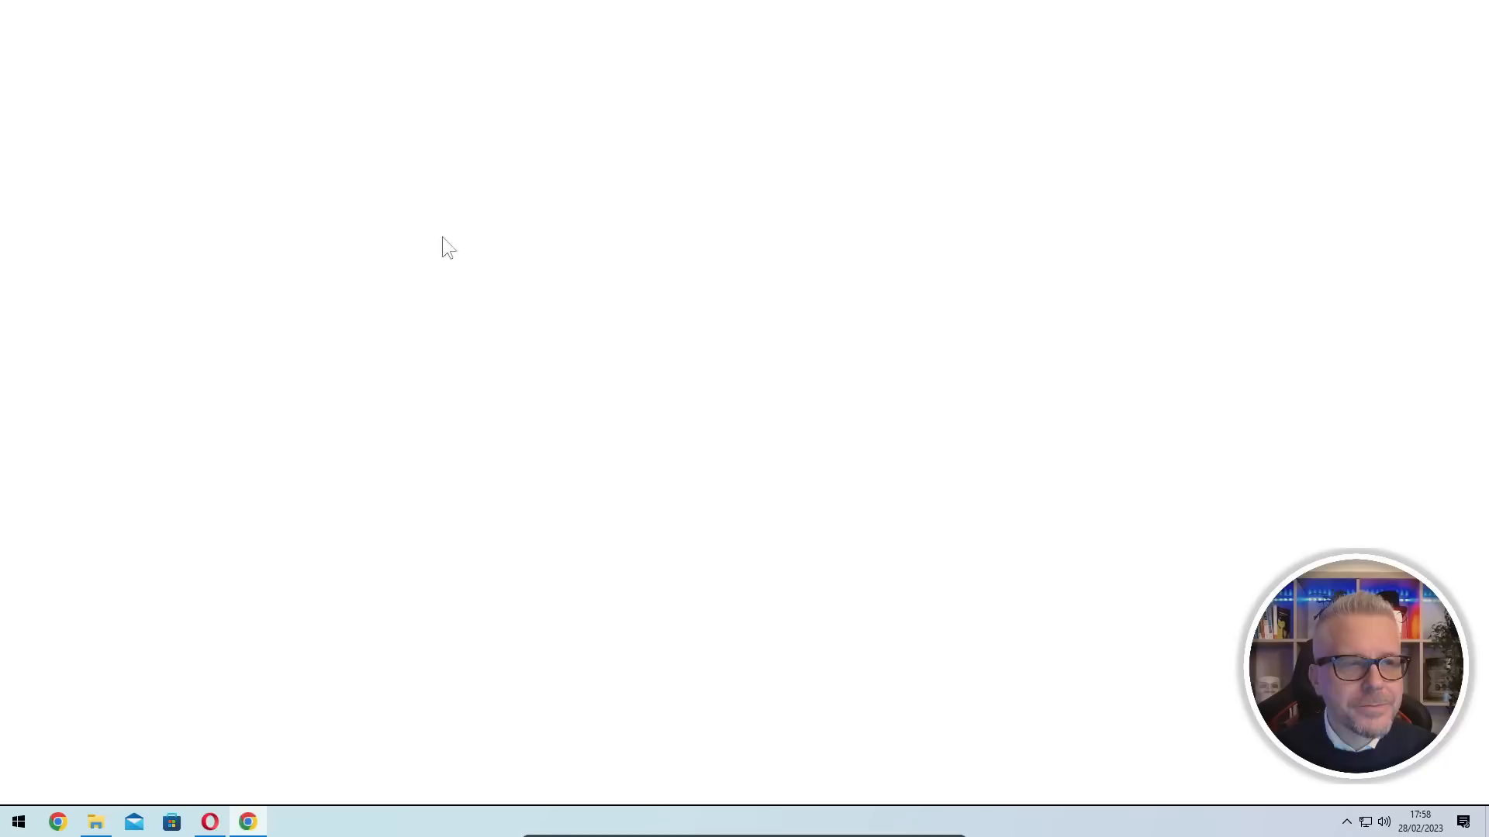
click(716, 301)
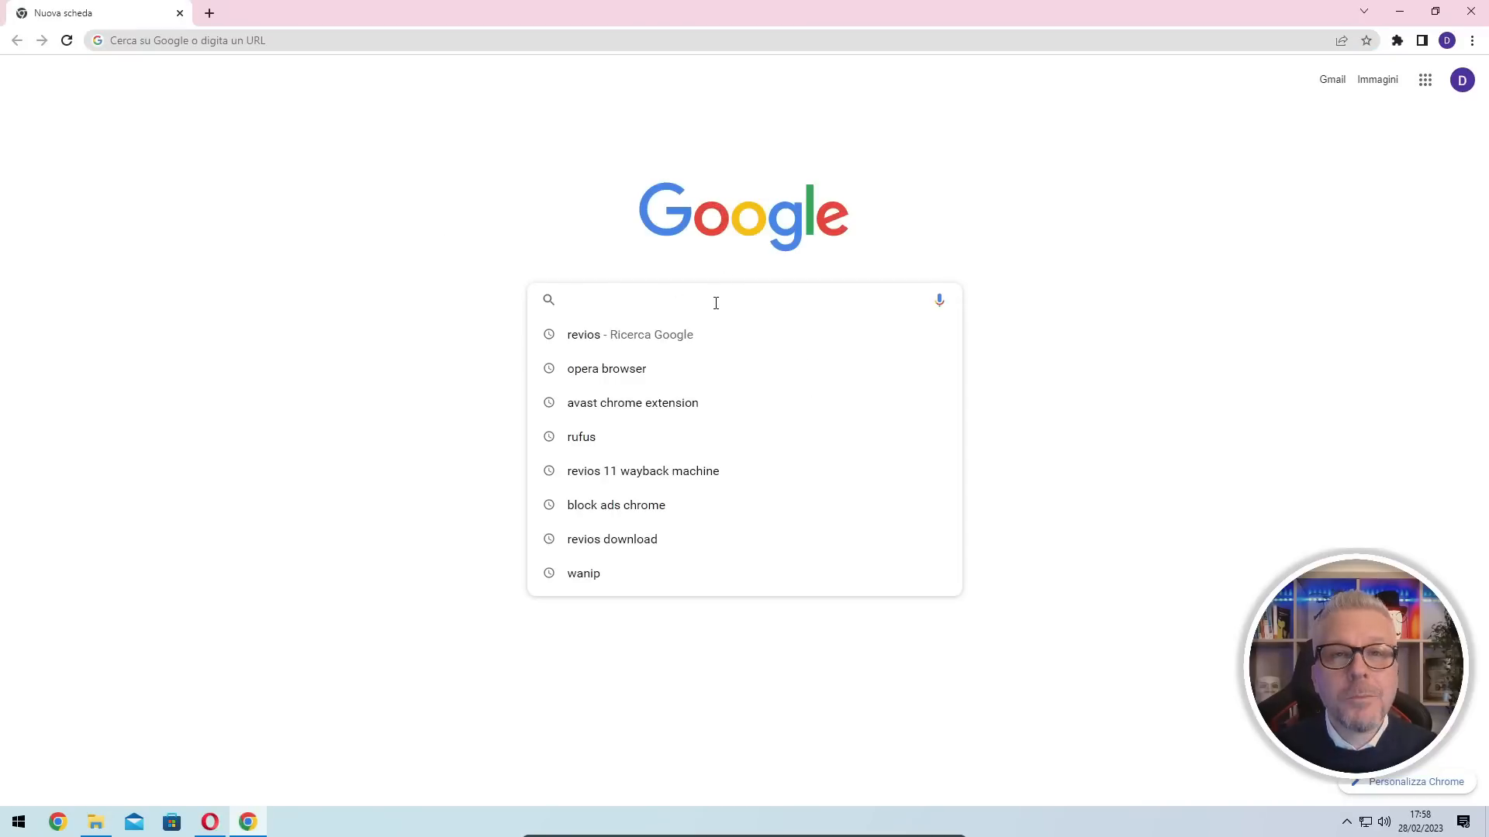
text(rufus)
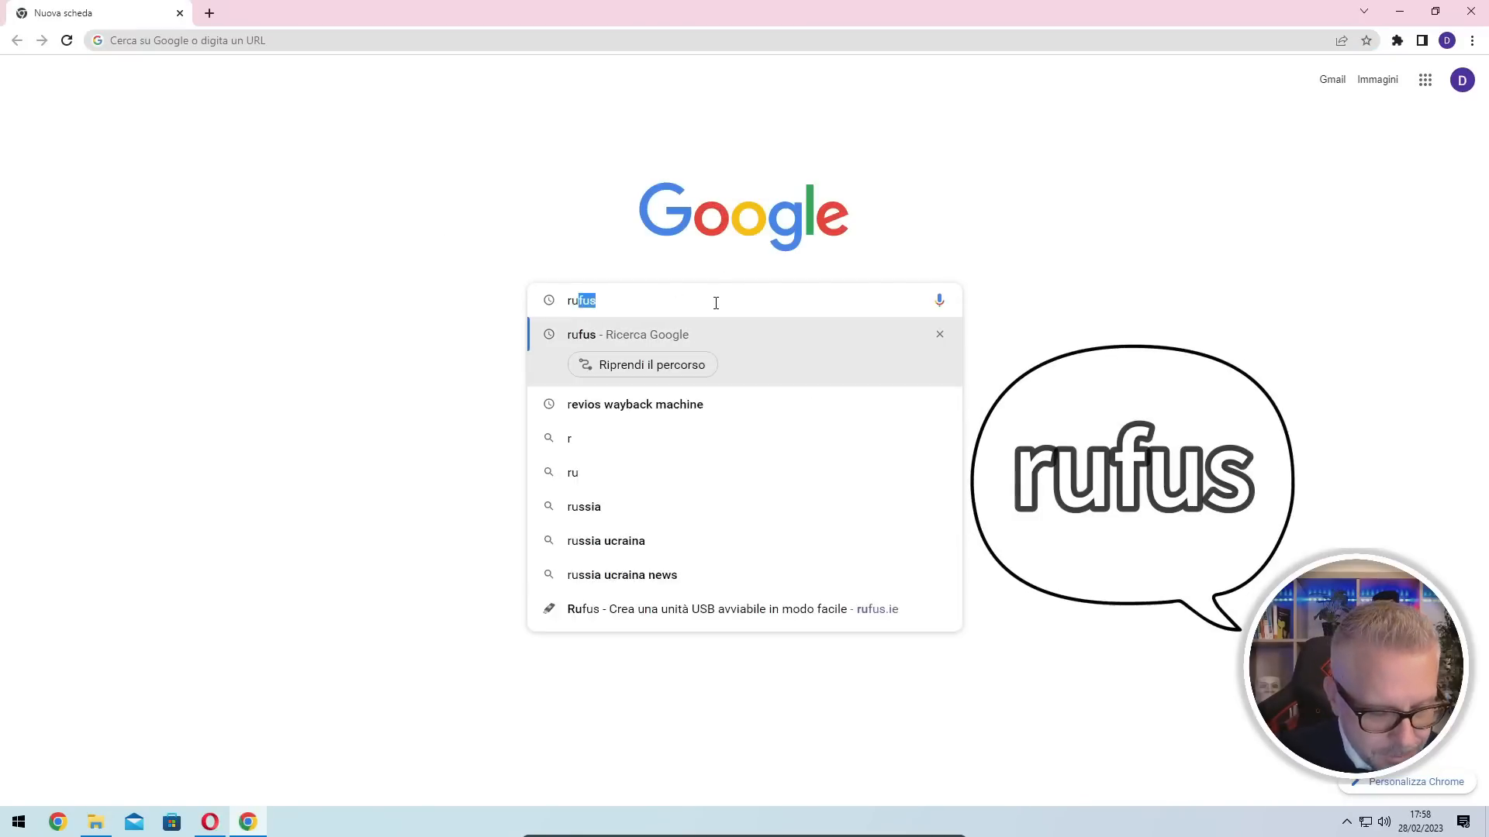
key(Return)
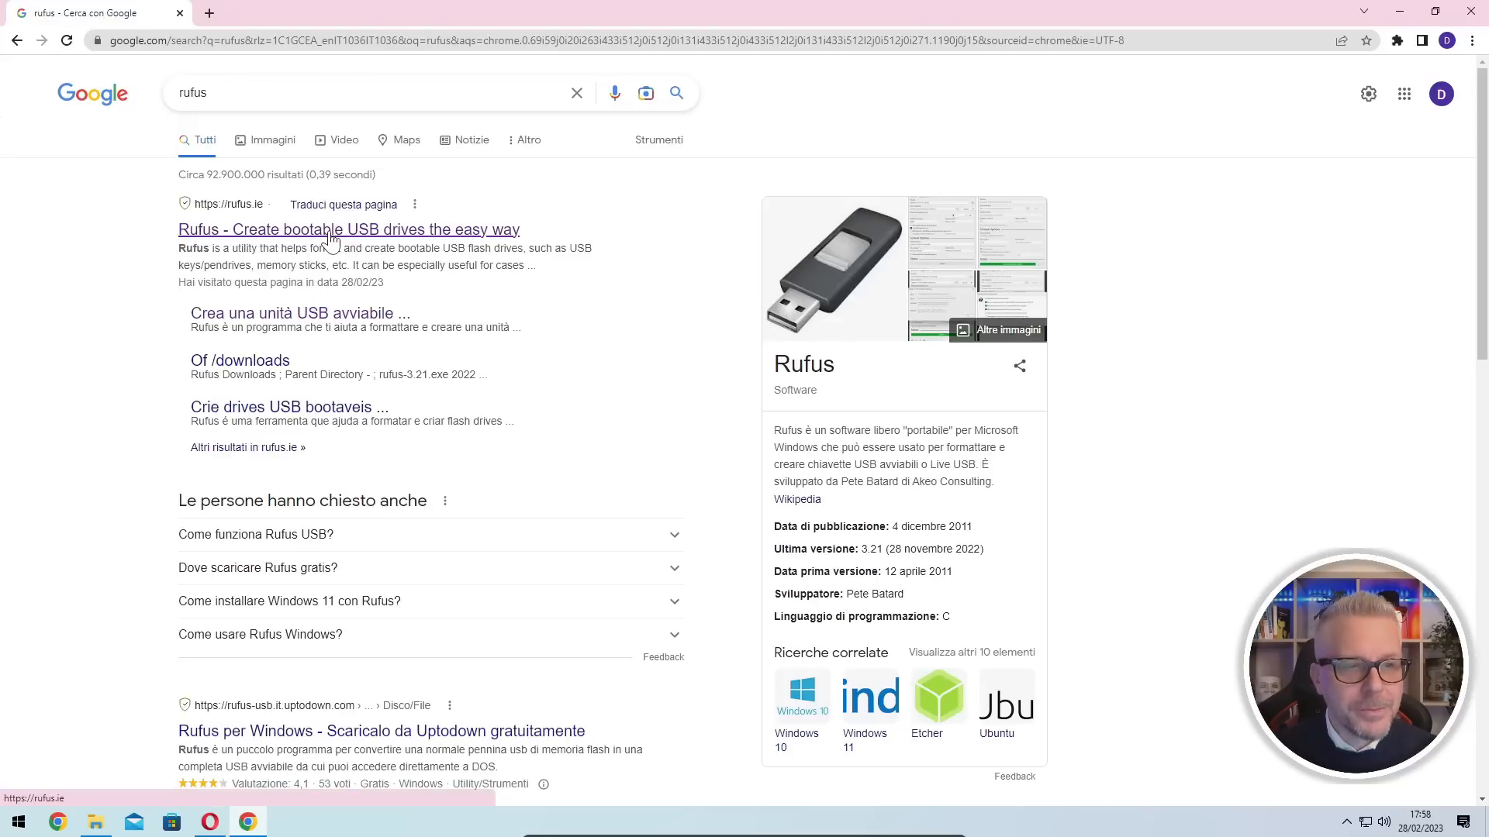
click(330, 232)
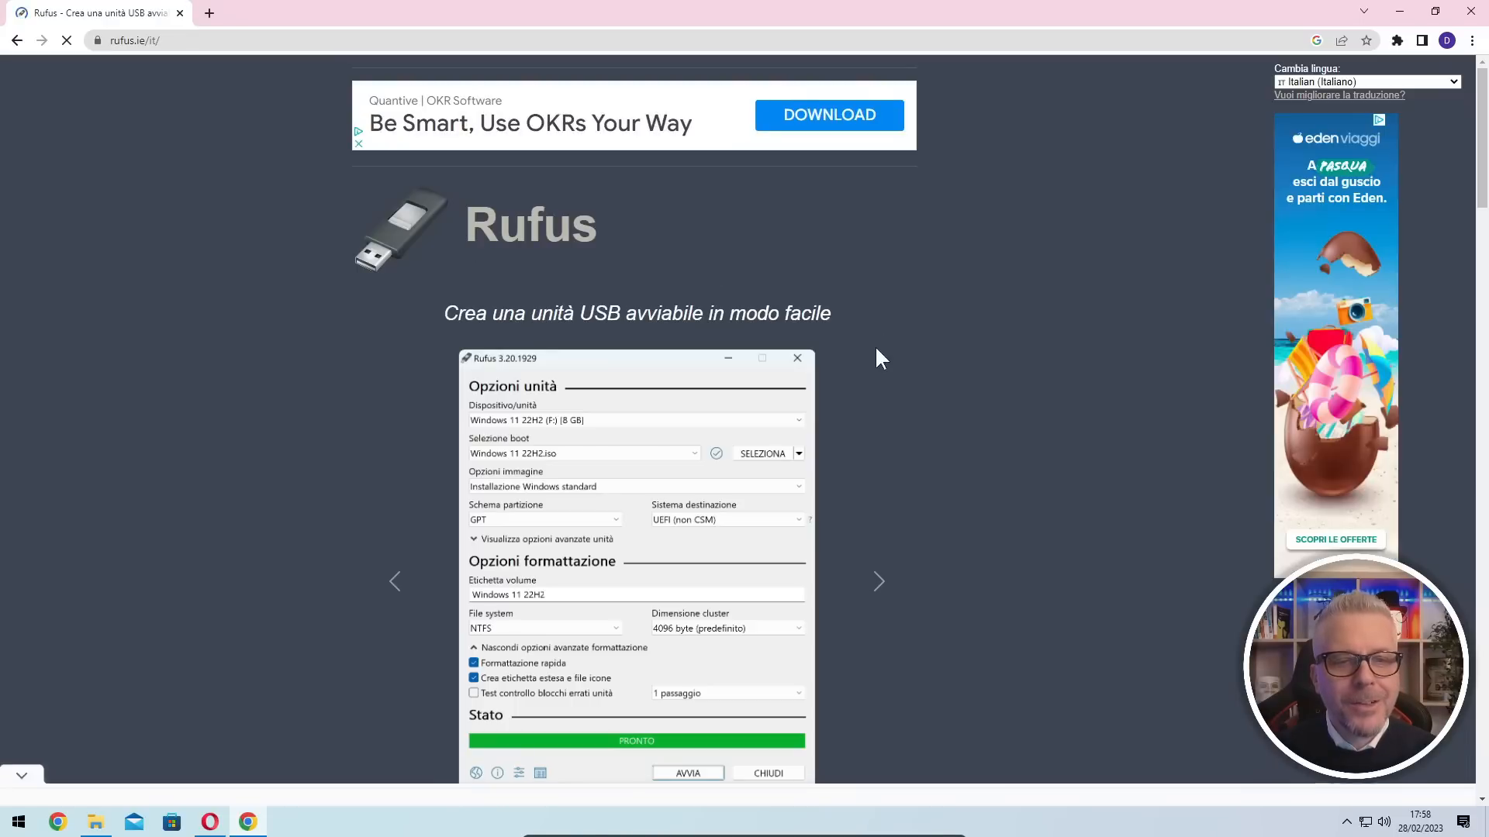
- Download the standard Rufus 3.21 executable from the site's Download section
scroll(870, 346, down, 3)
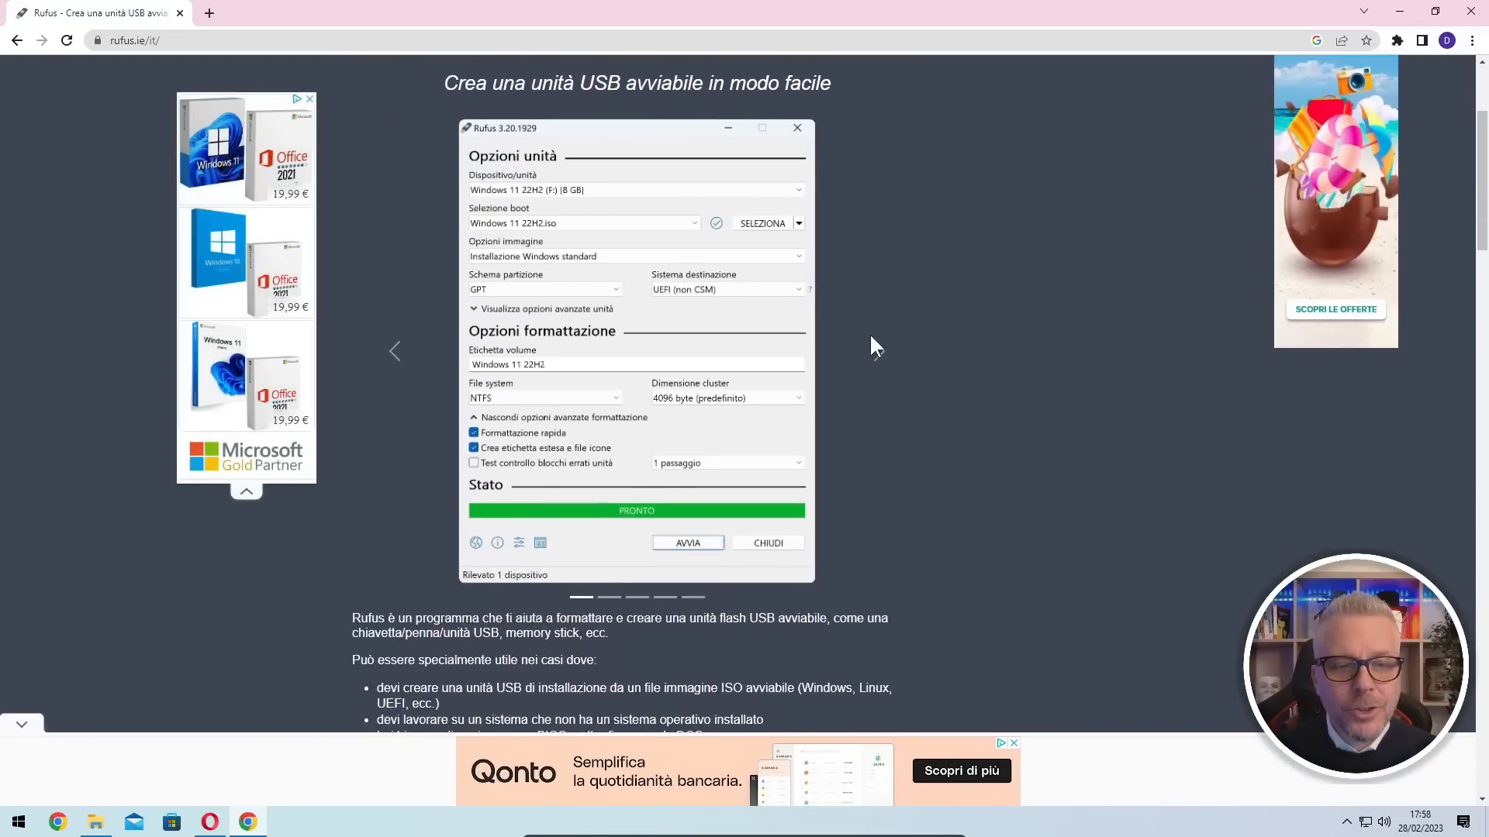
scroll(864, 327, down, 8)
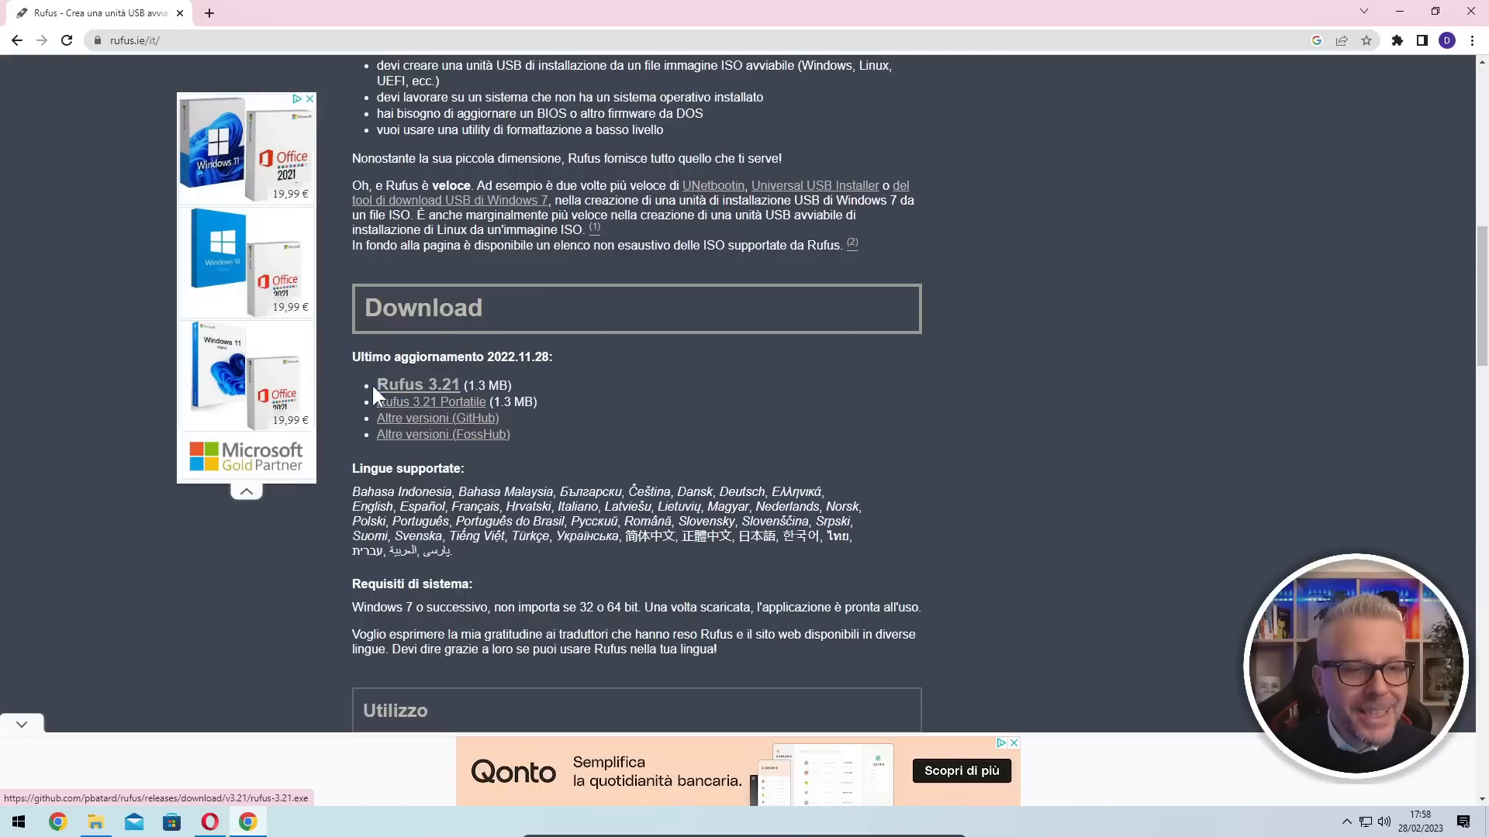
click(423, 396)
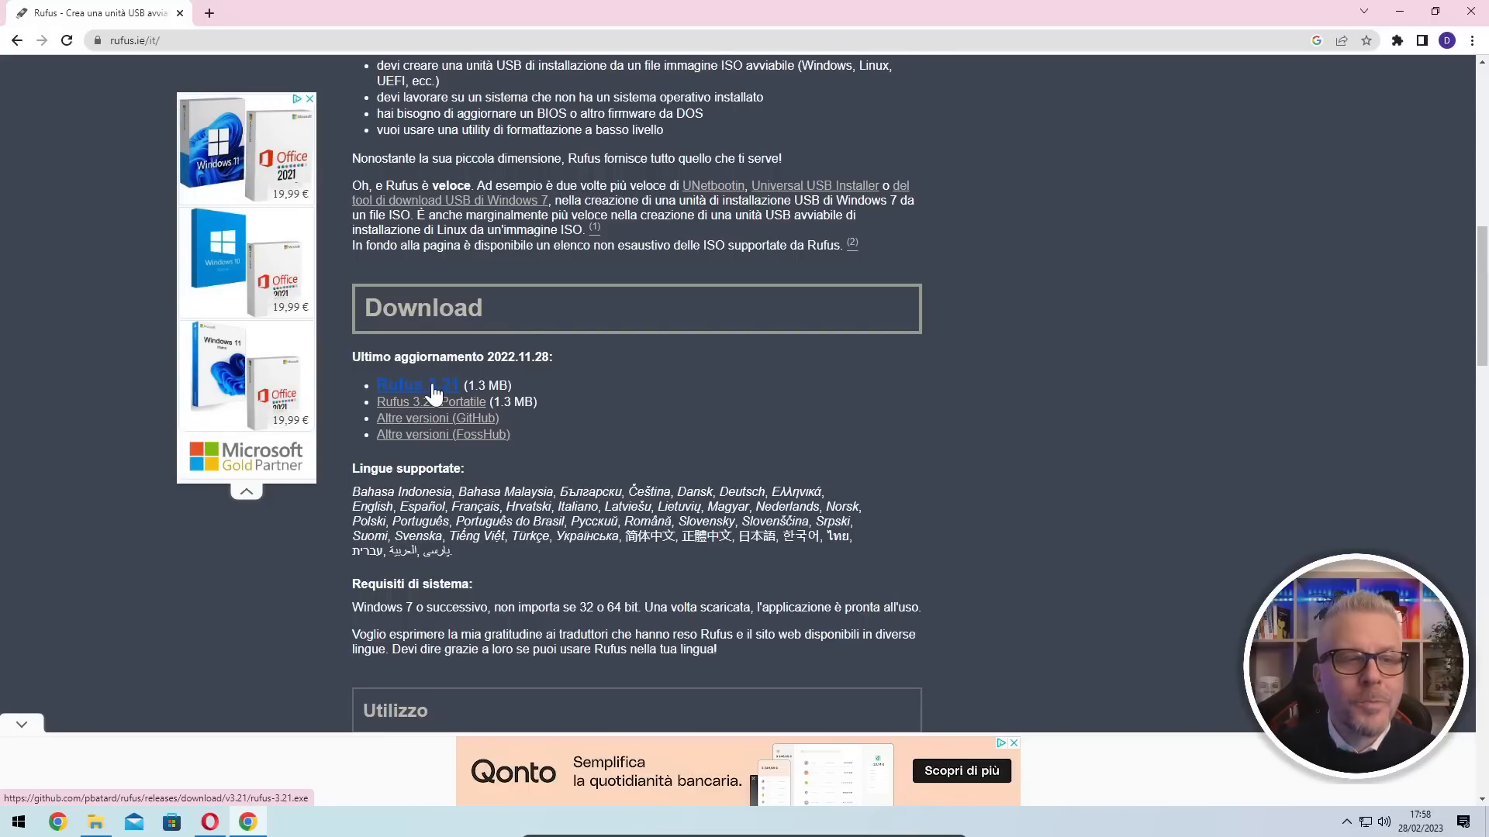
click(432, 388)
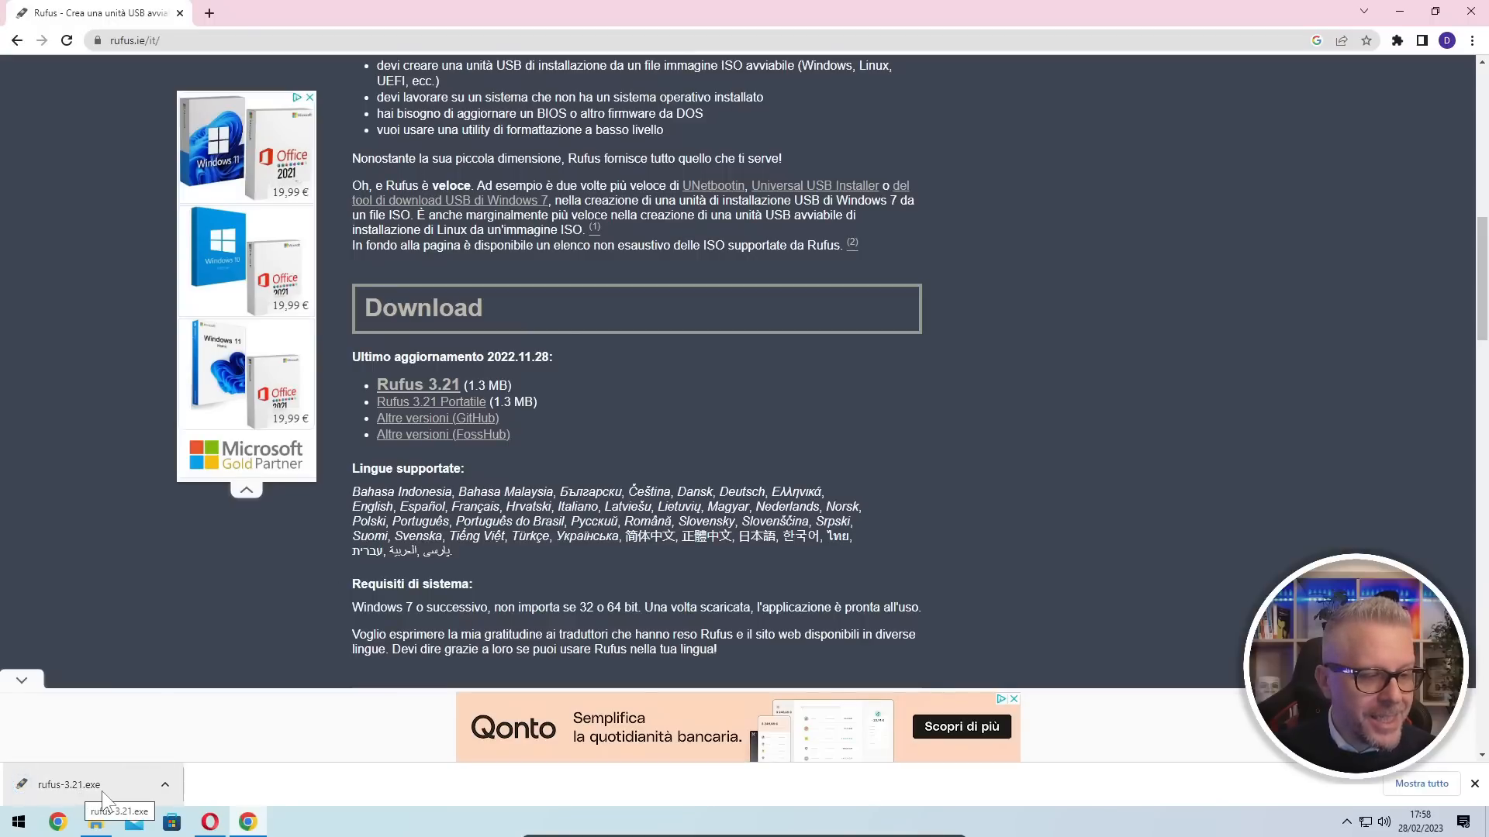
- Show the downloaded rufus-3.21 file in its folder and move it to the desktop, closing the browser and the folder window
click(164, 784)
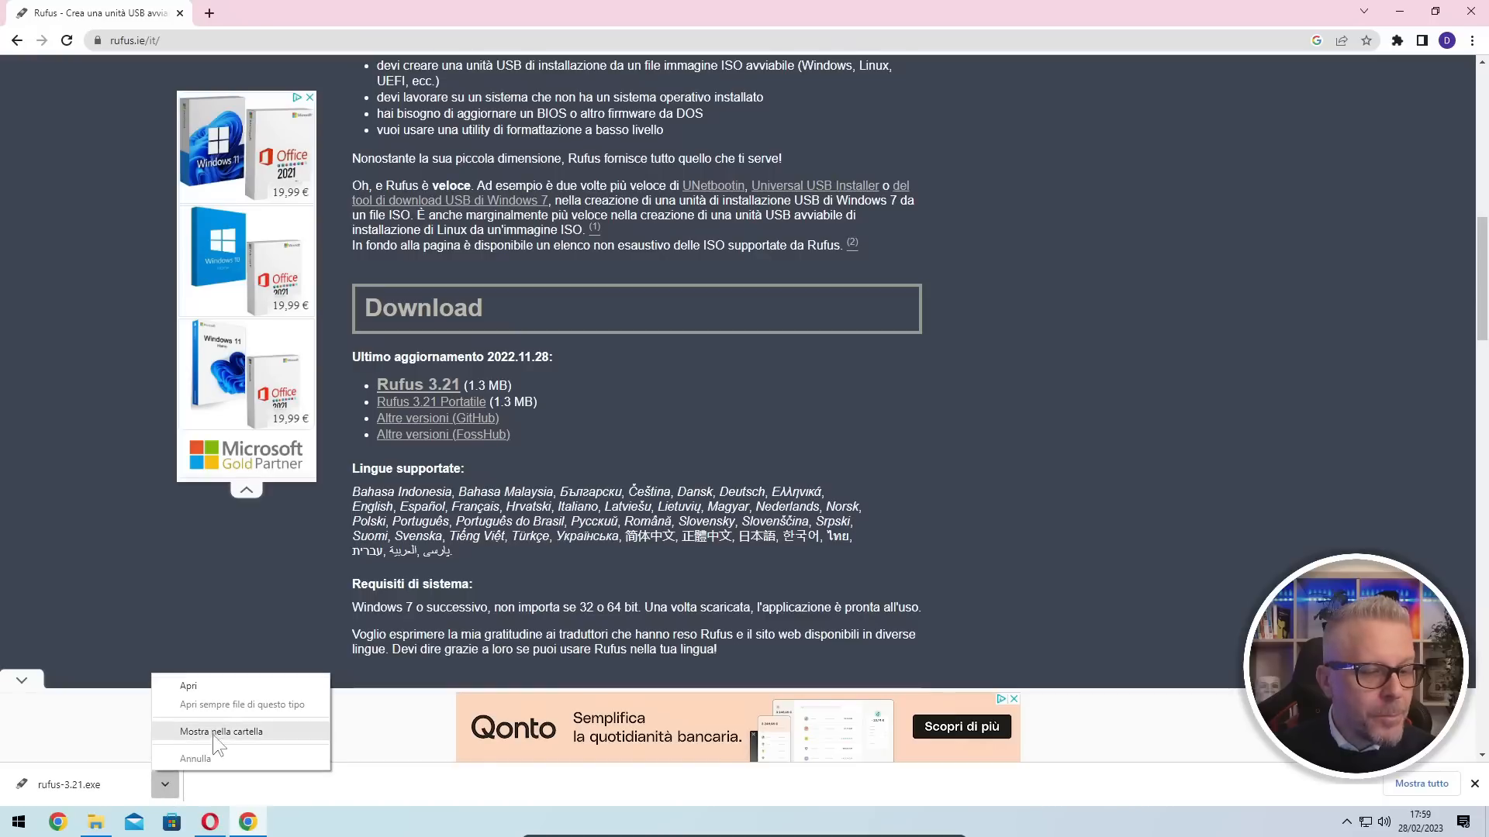
click(229, 732)
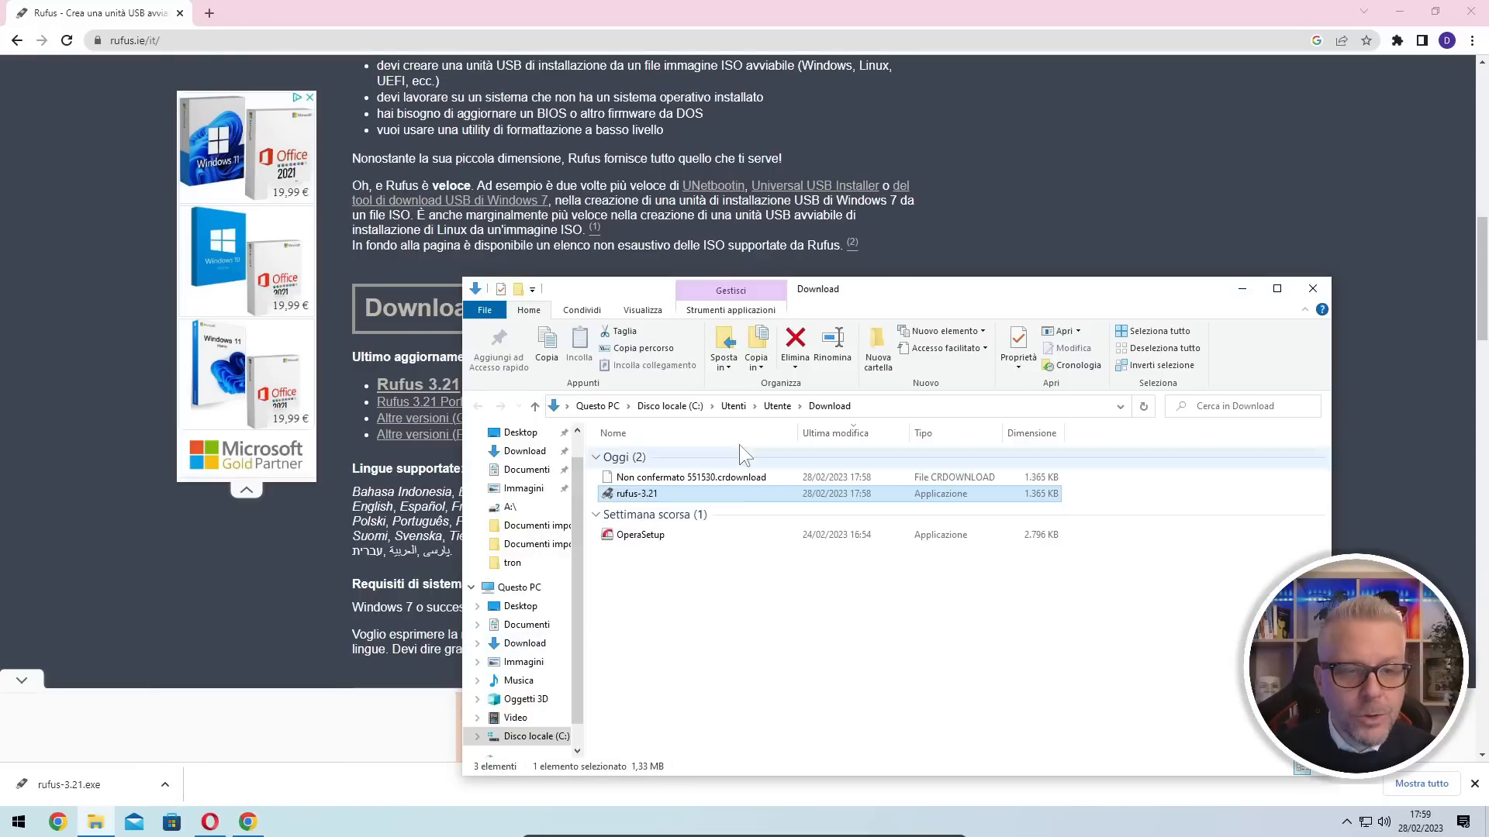
click(1471, 13)
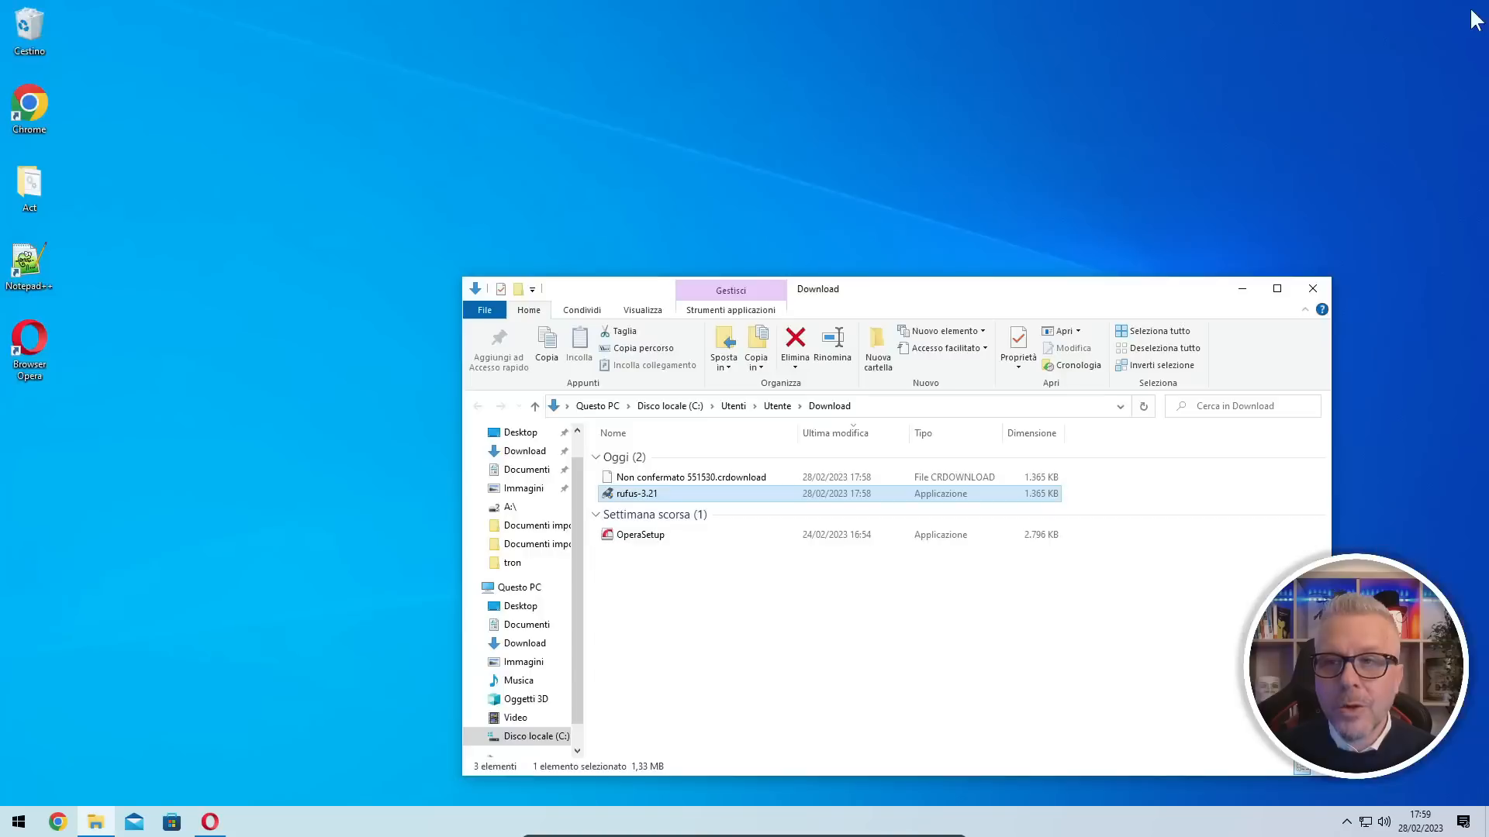
drag(608, 491, 33, 438)
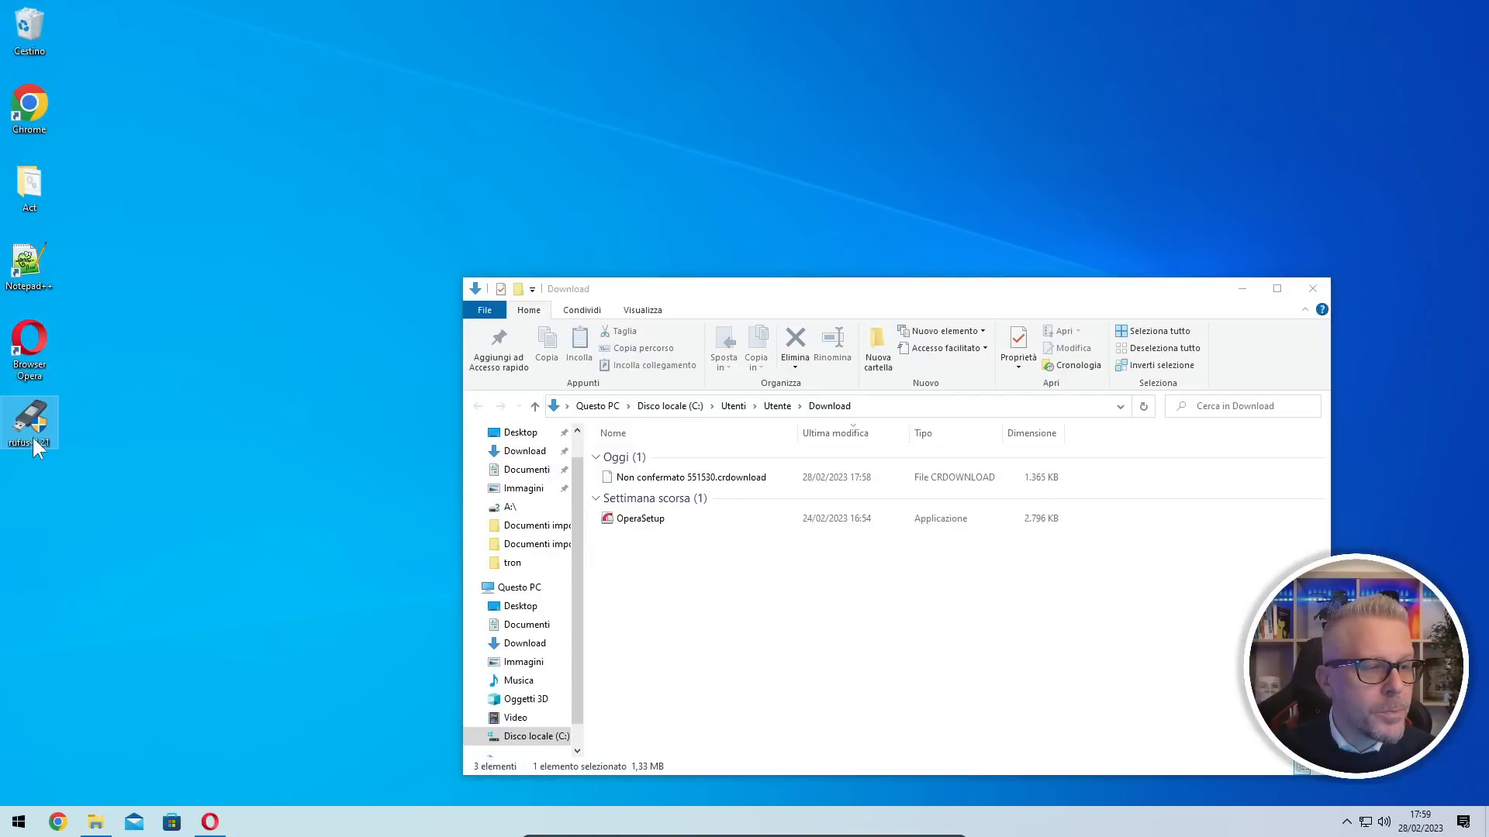
click(1312, 287)
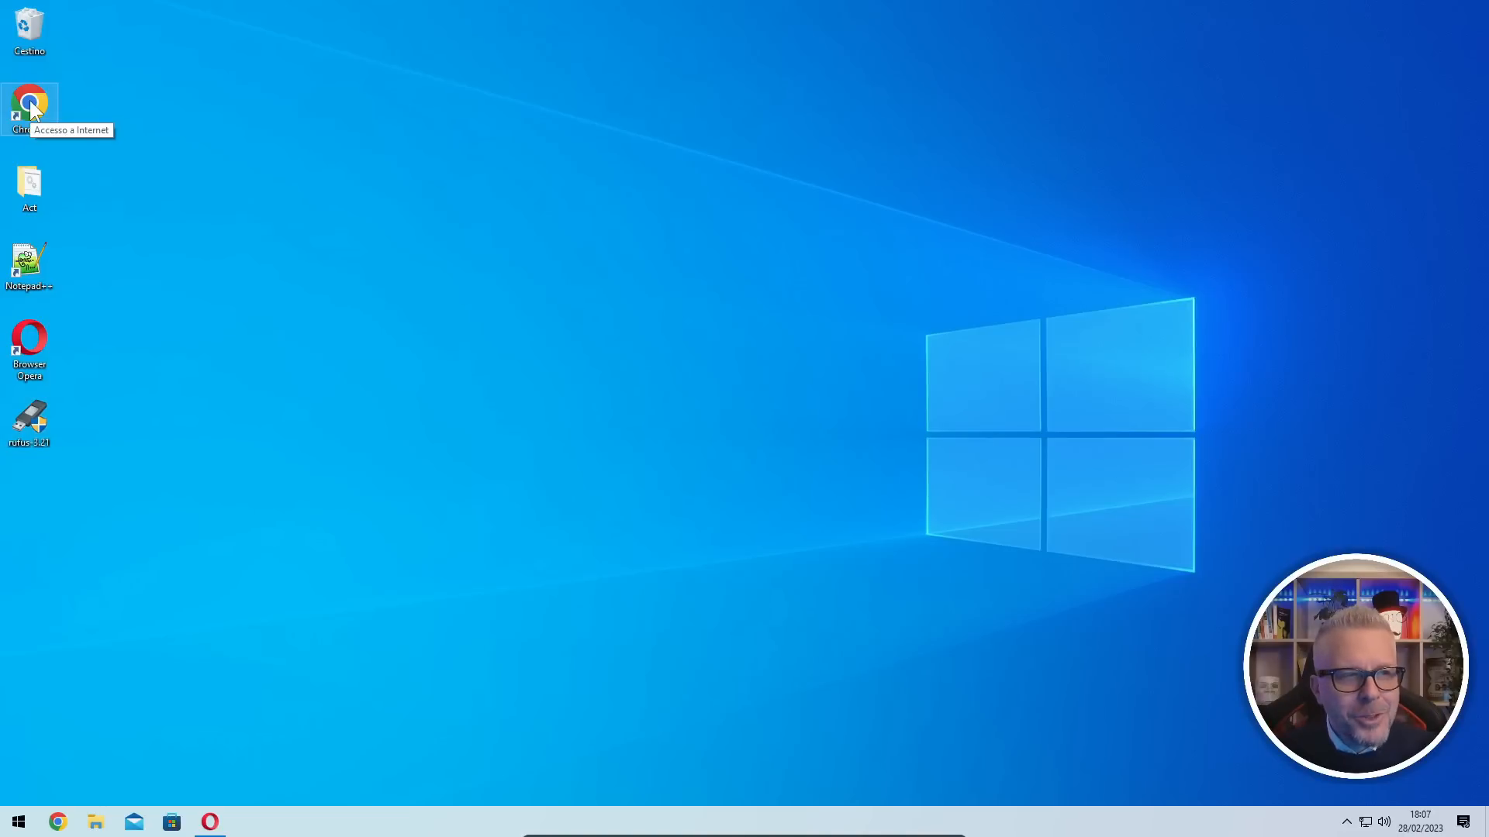
- Reopen Chrome, search Google for "revios" and go to the download page of the revi.cc site
double_click(31, 105)
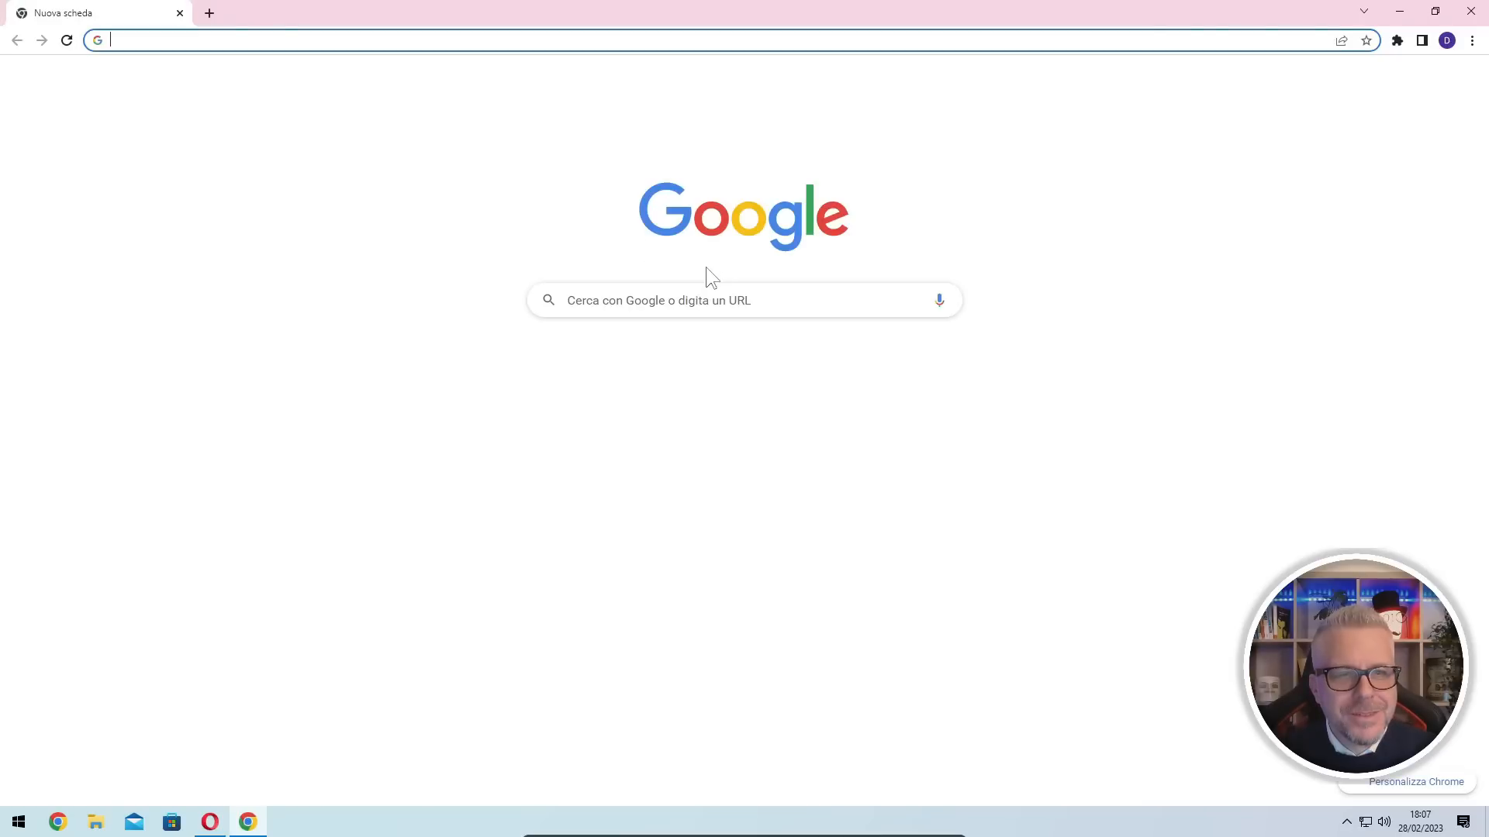
click(682, 300)
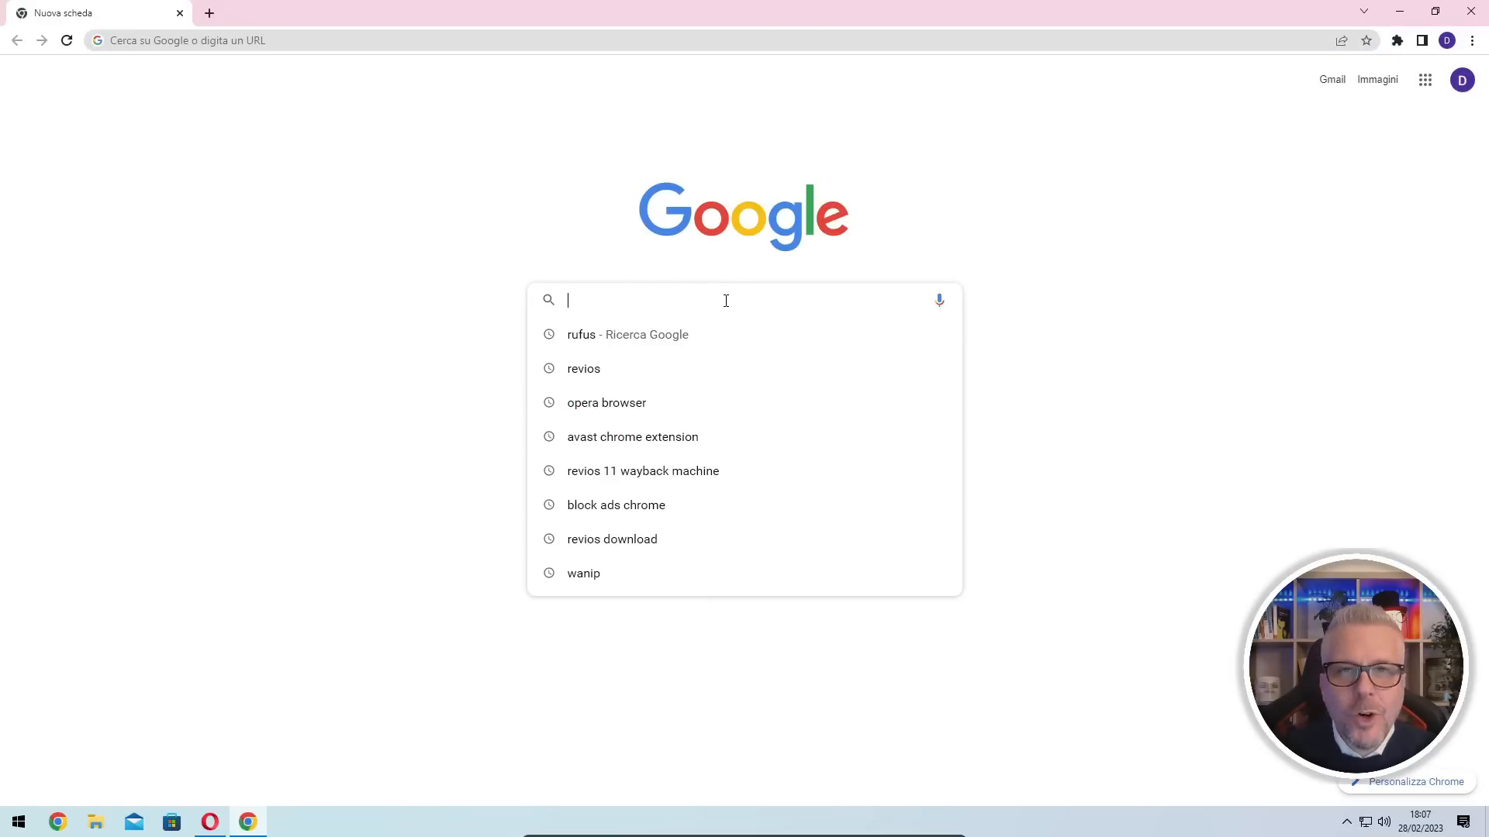
text(revios)
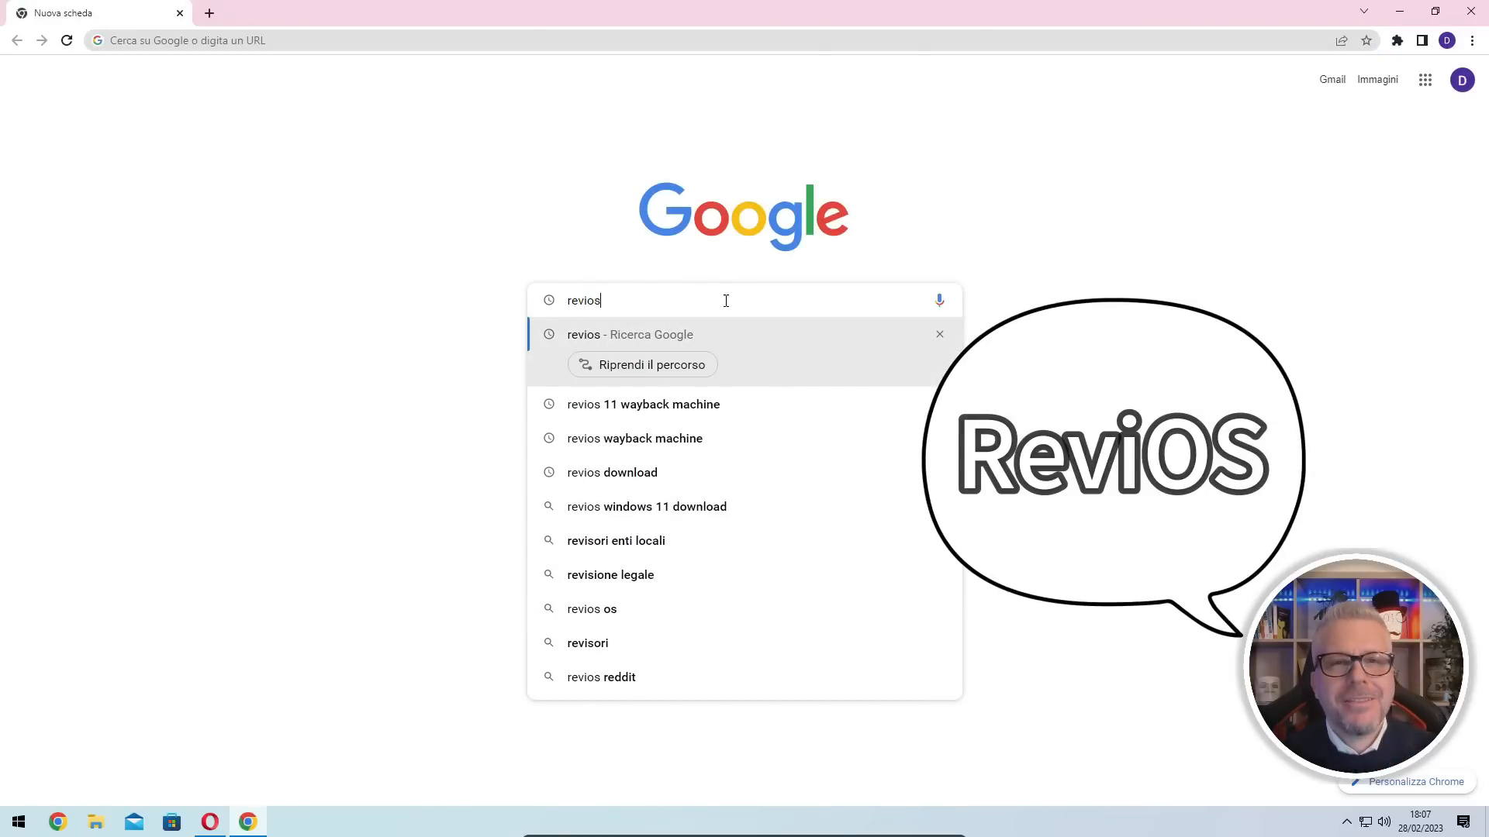
key(Return)
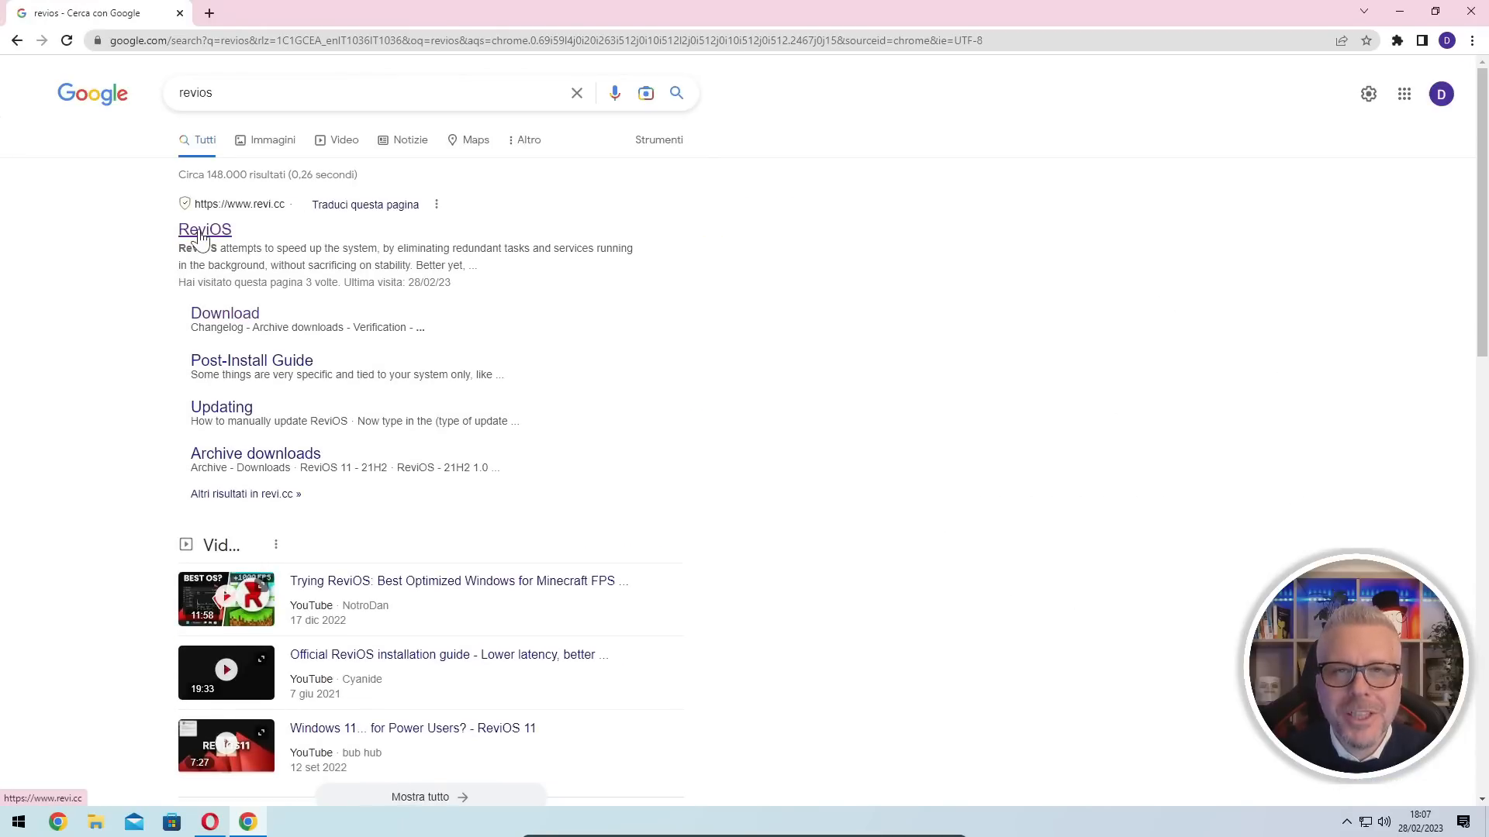
click(200, 233)
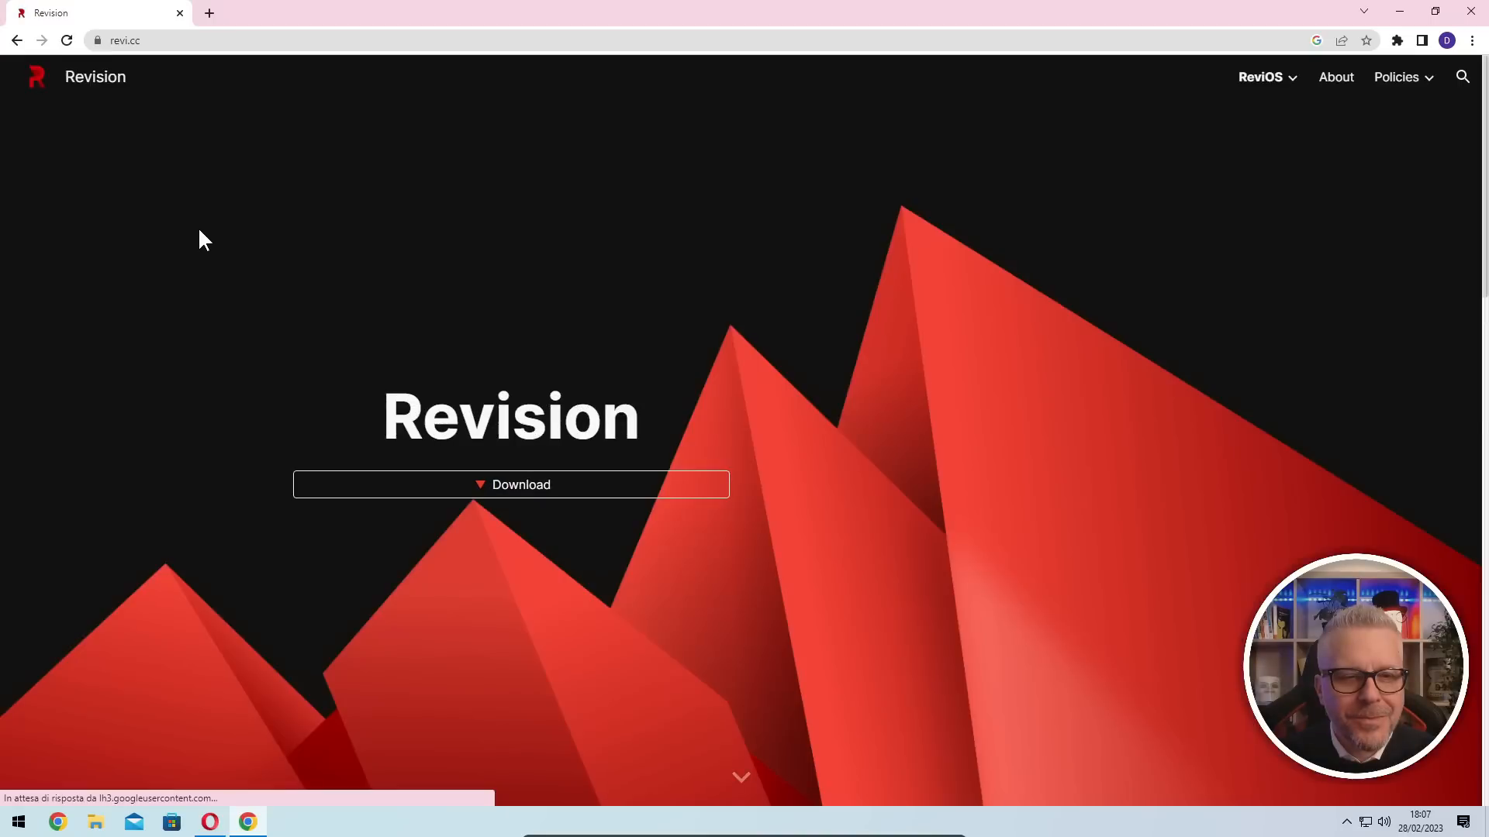
click(505, 489)
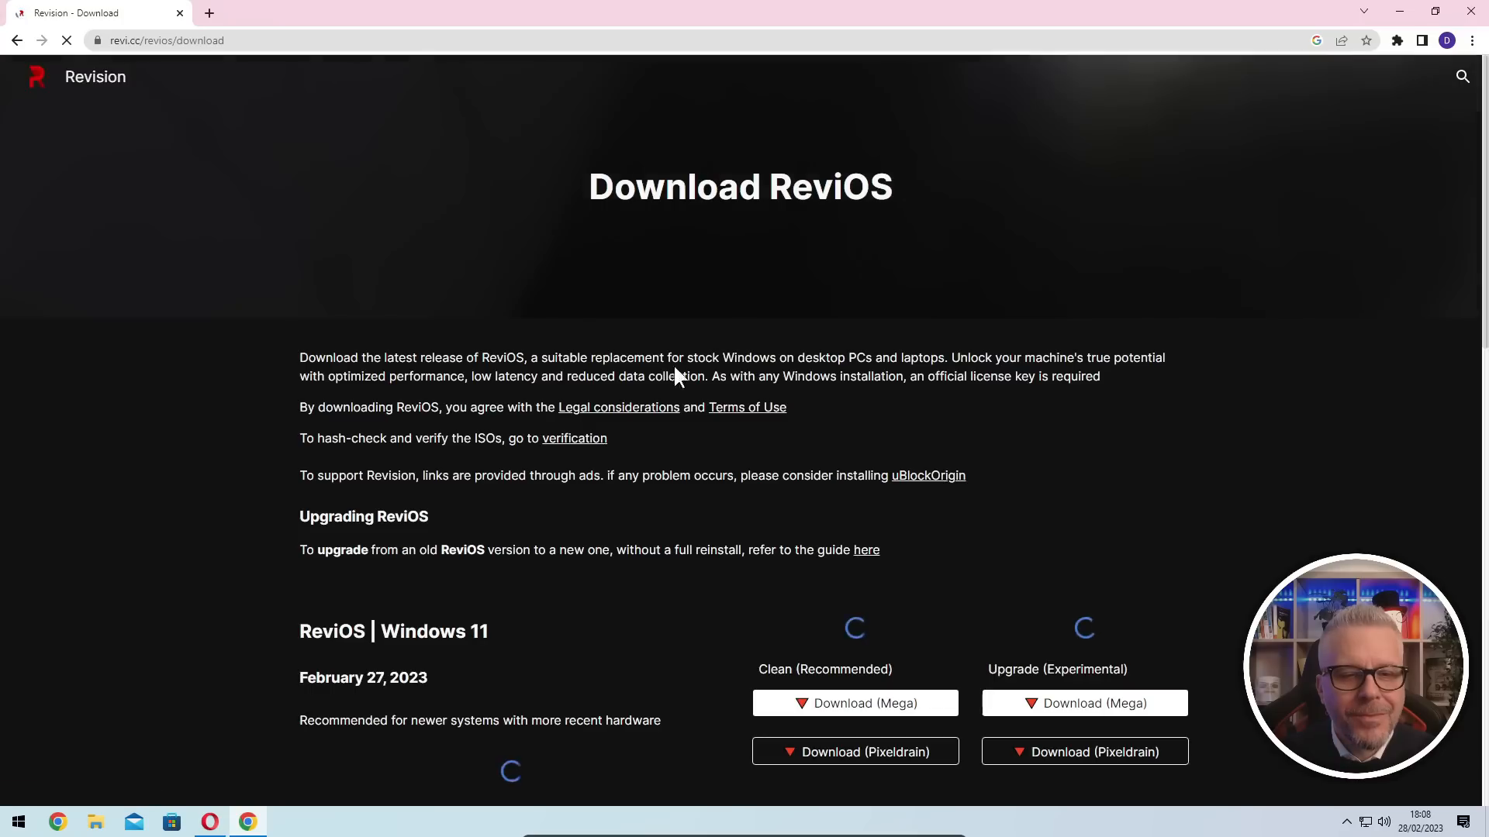
- Review the available ReviOS editions and each of the minimum system requirements on the download page
scroll(674, 376, down, 7)
scroll(667, 341, up, 2)
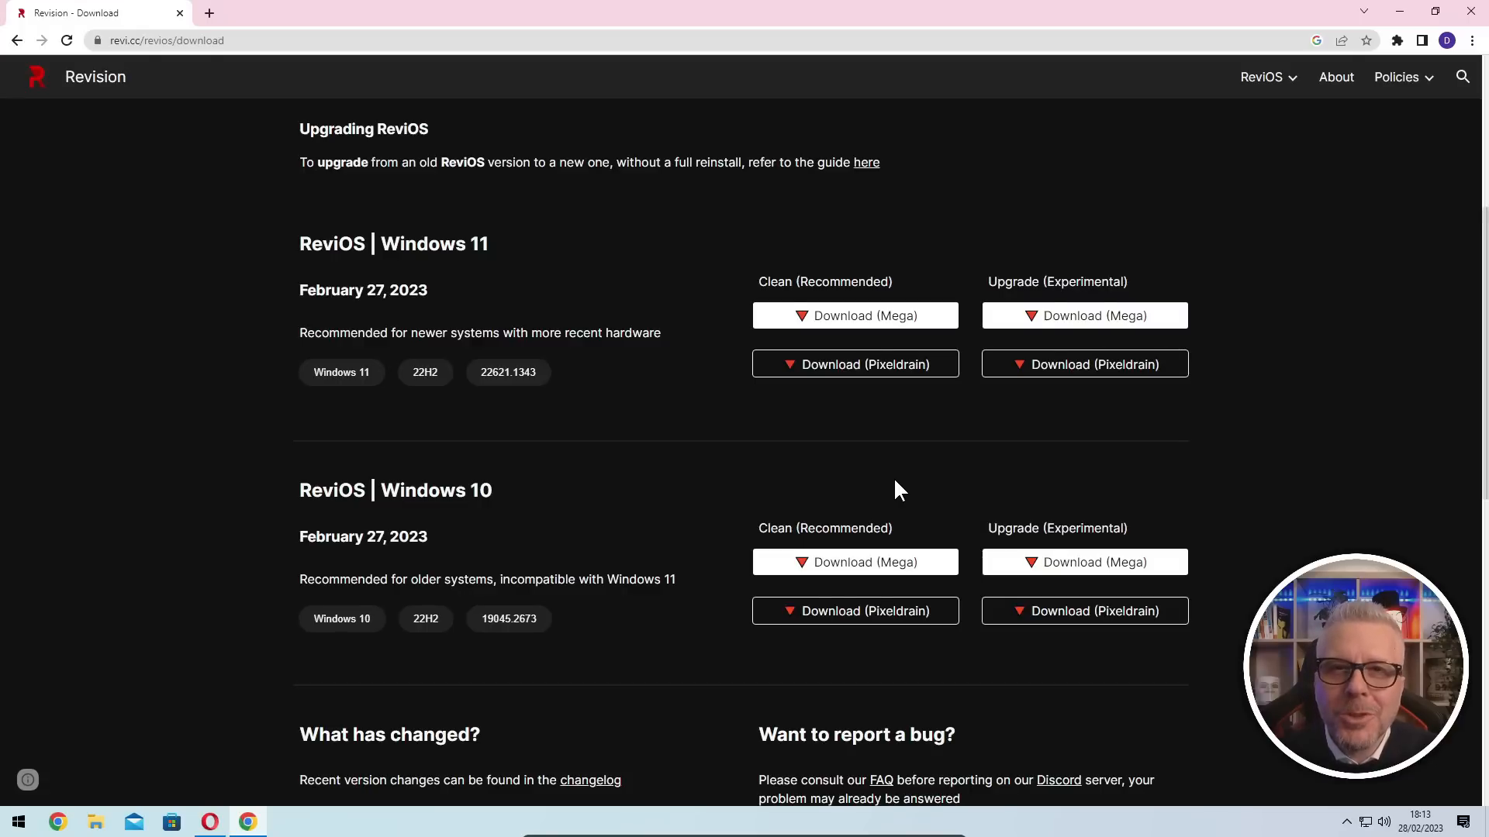
scroll(896, 487, down, 7)
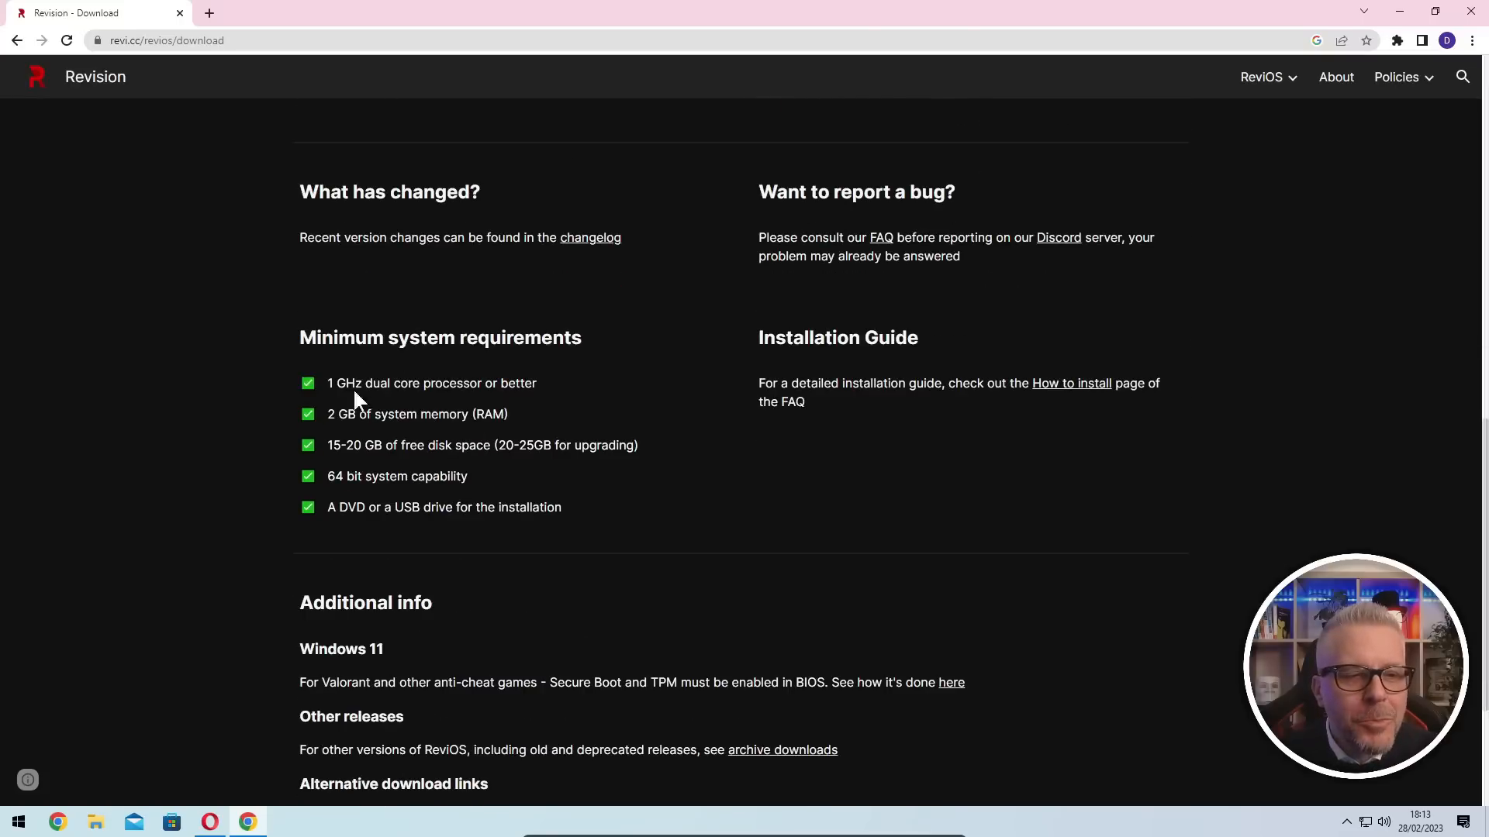
drag(328, 385, 541, 394)
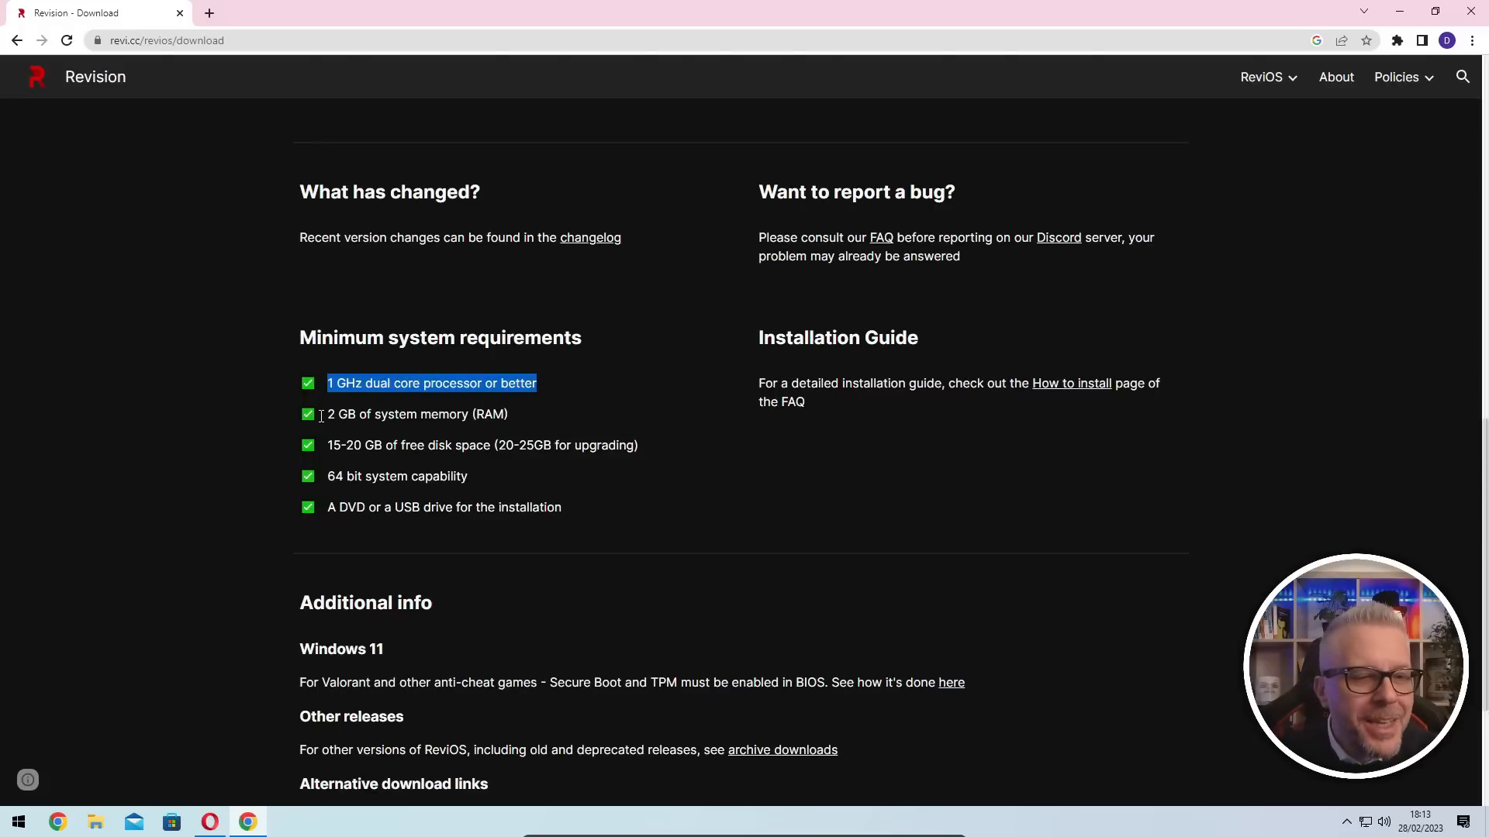
drag(335, 415, 462, 417)
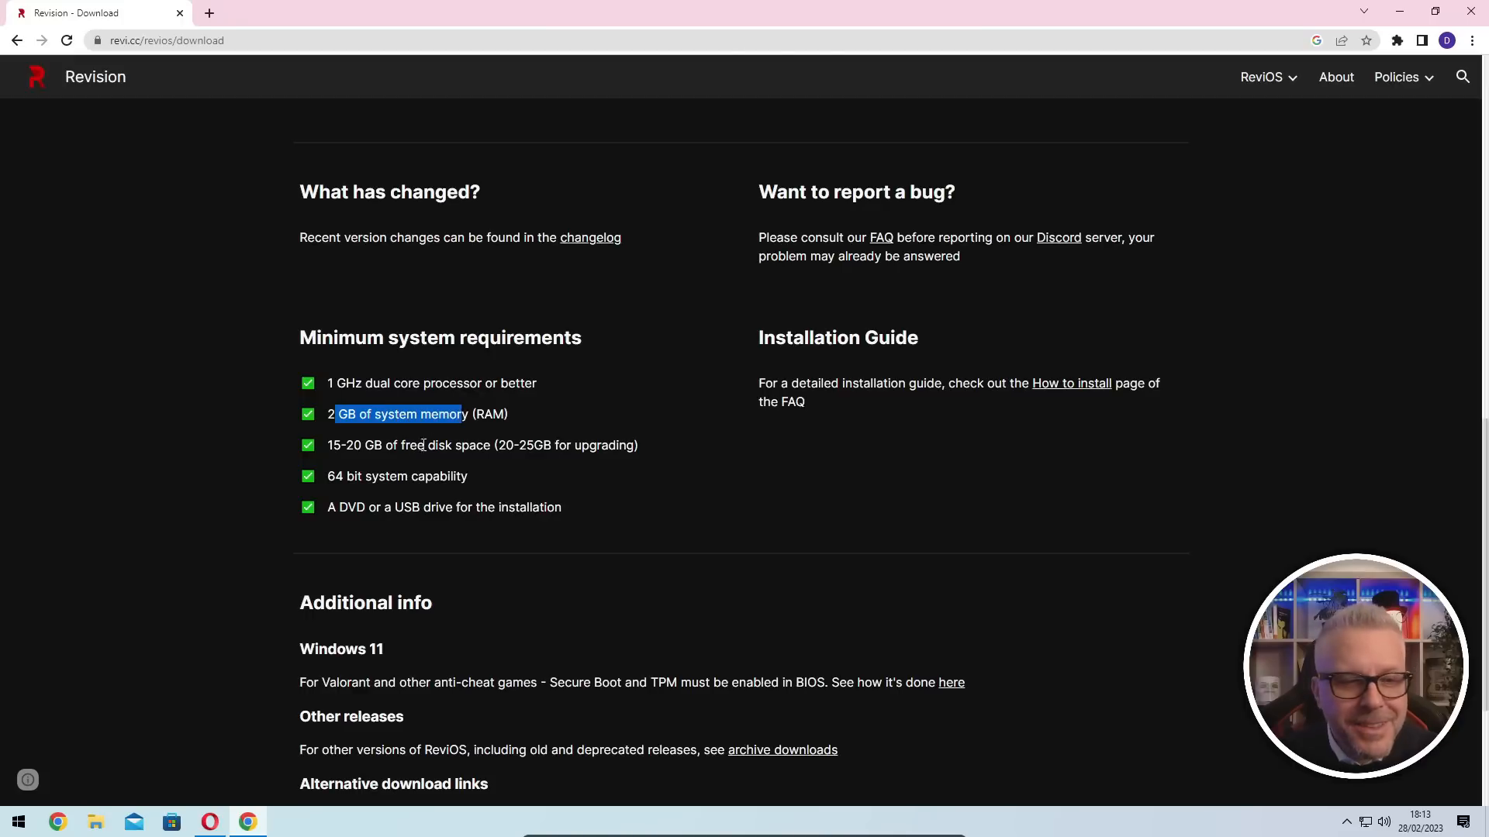
drag(328, 446, 488, 444)
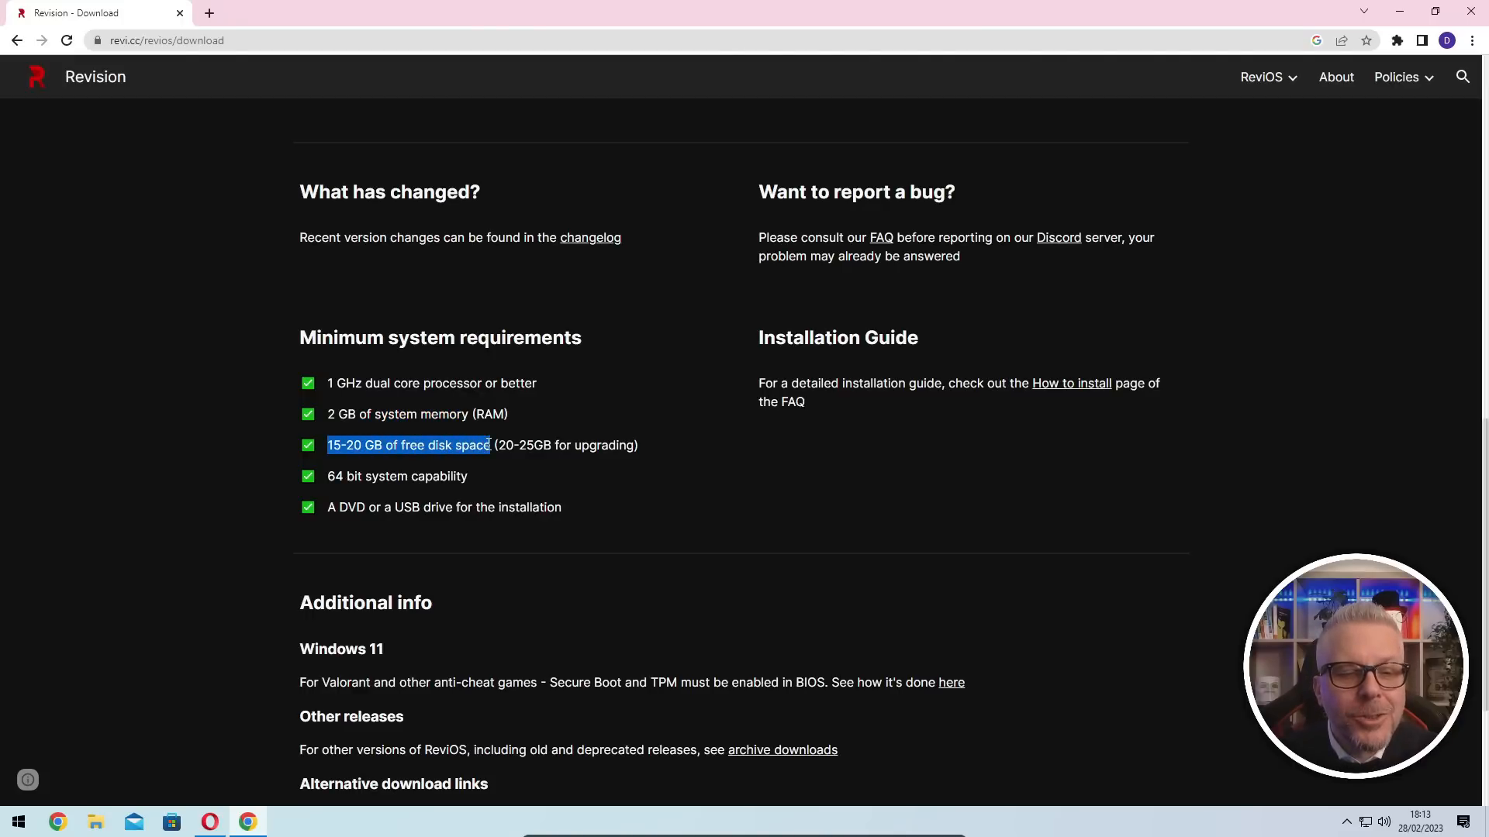
click(326, 476)
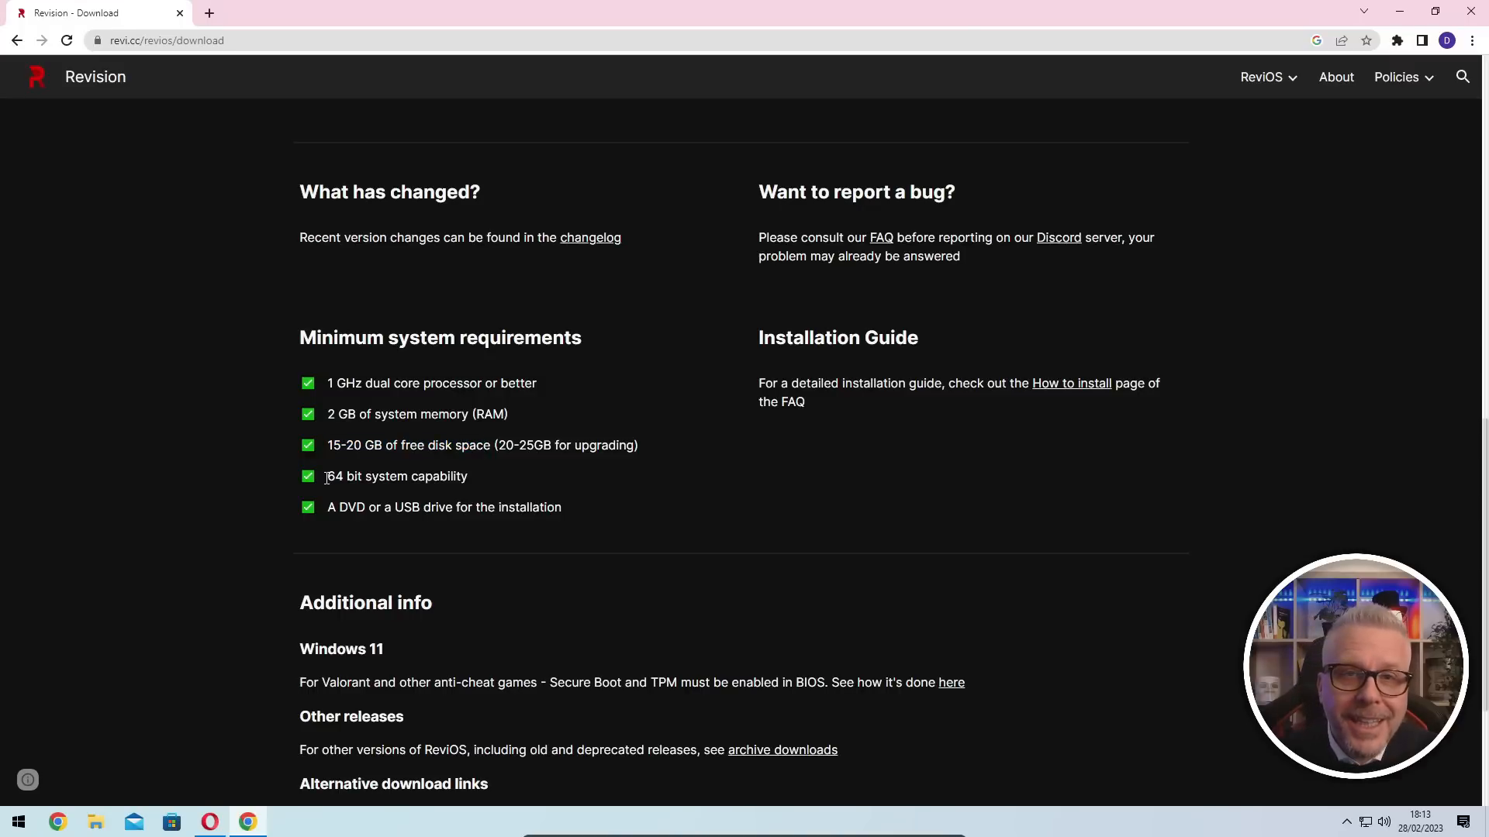
drag(325, 476, 471, 484)
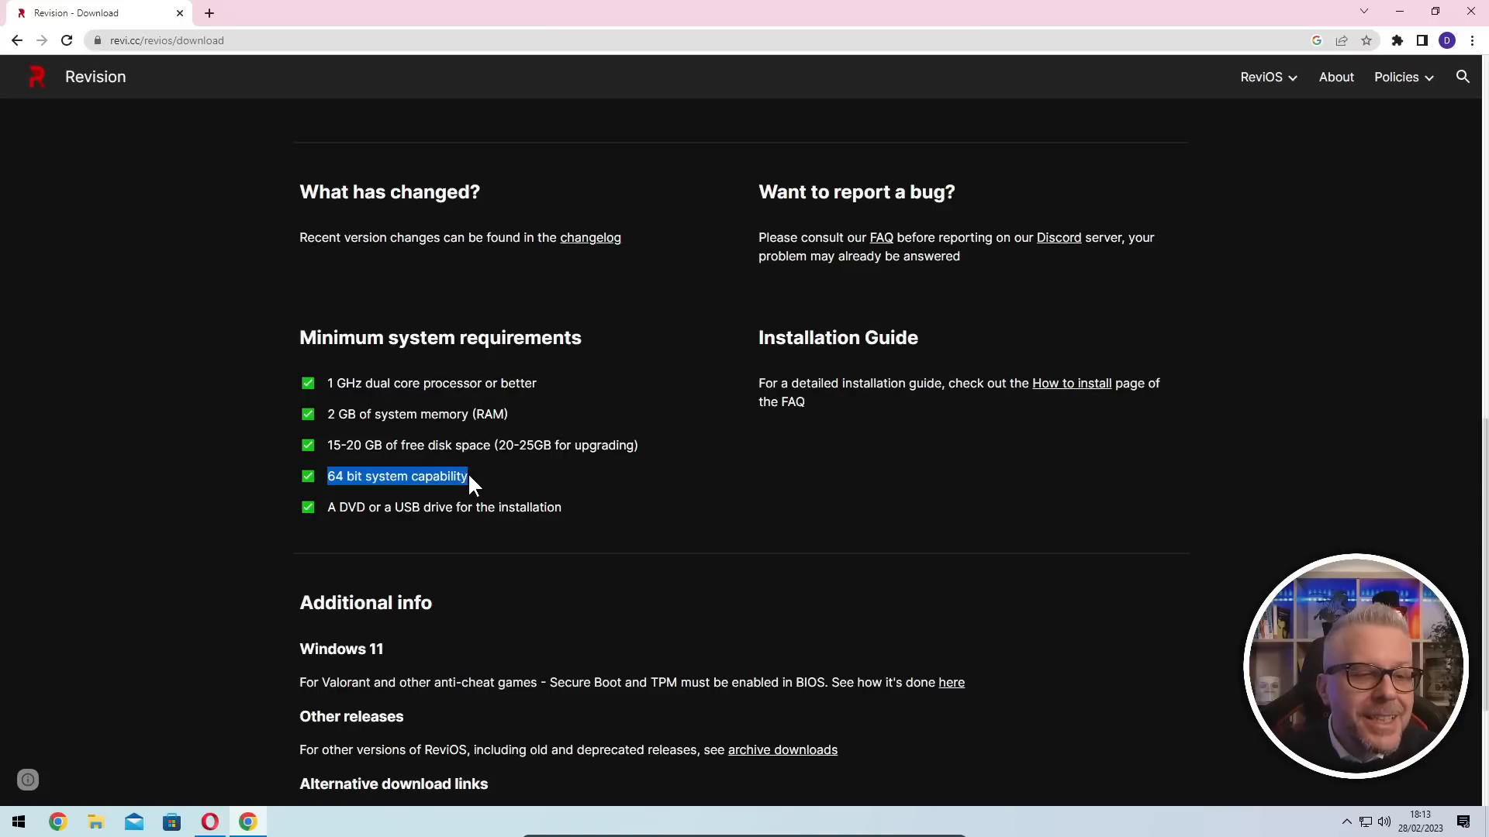
click(330, 510)
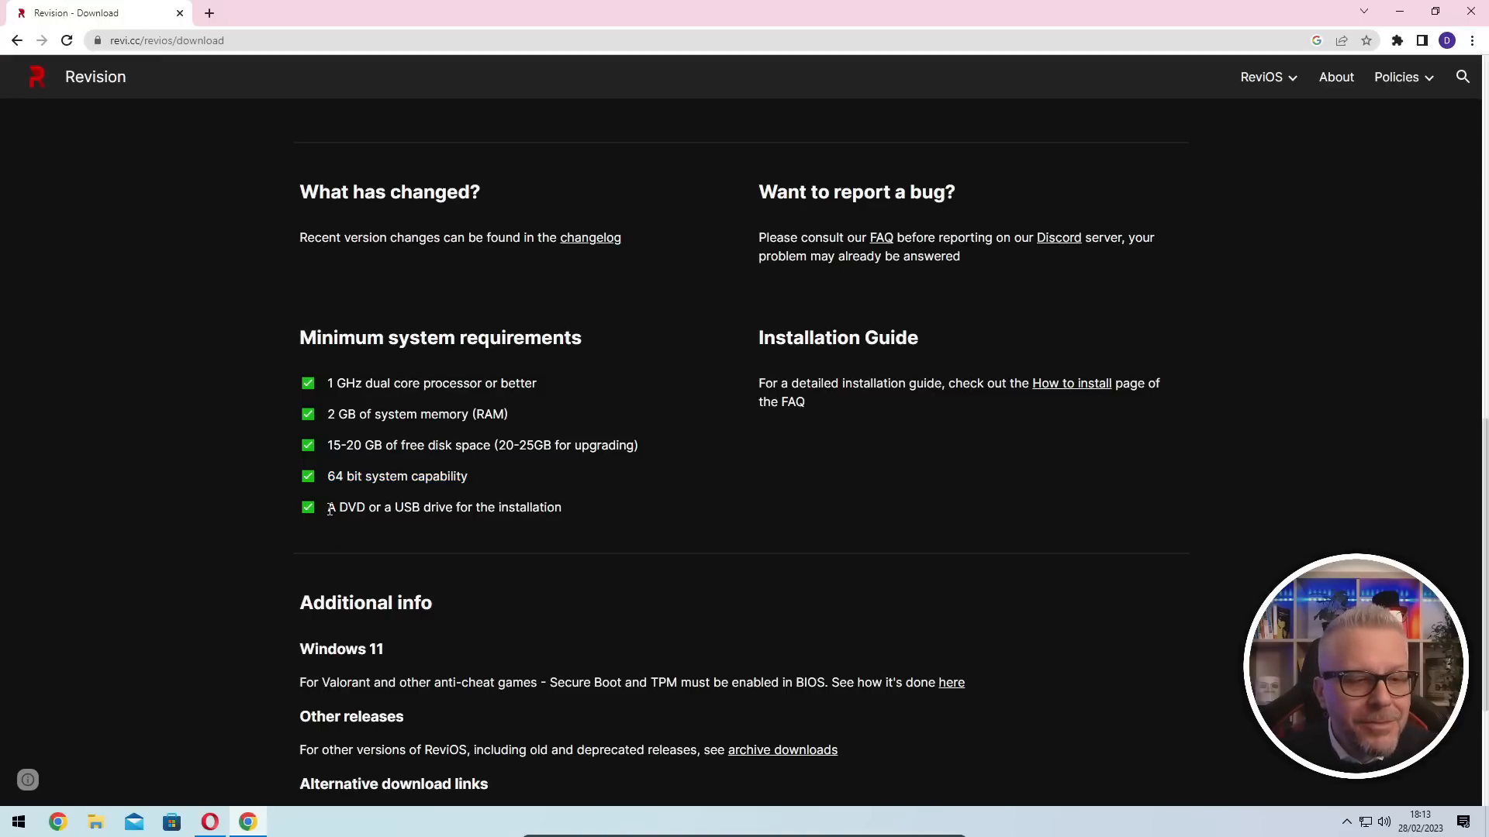
drag(329, 509, 564, 512)
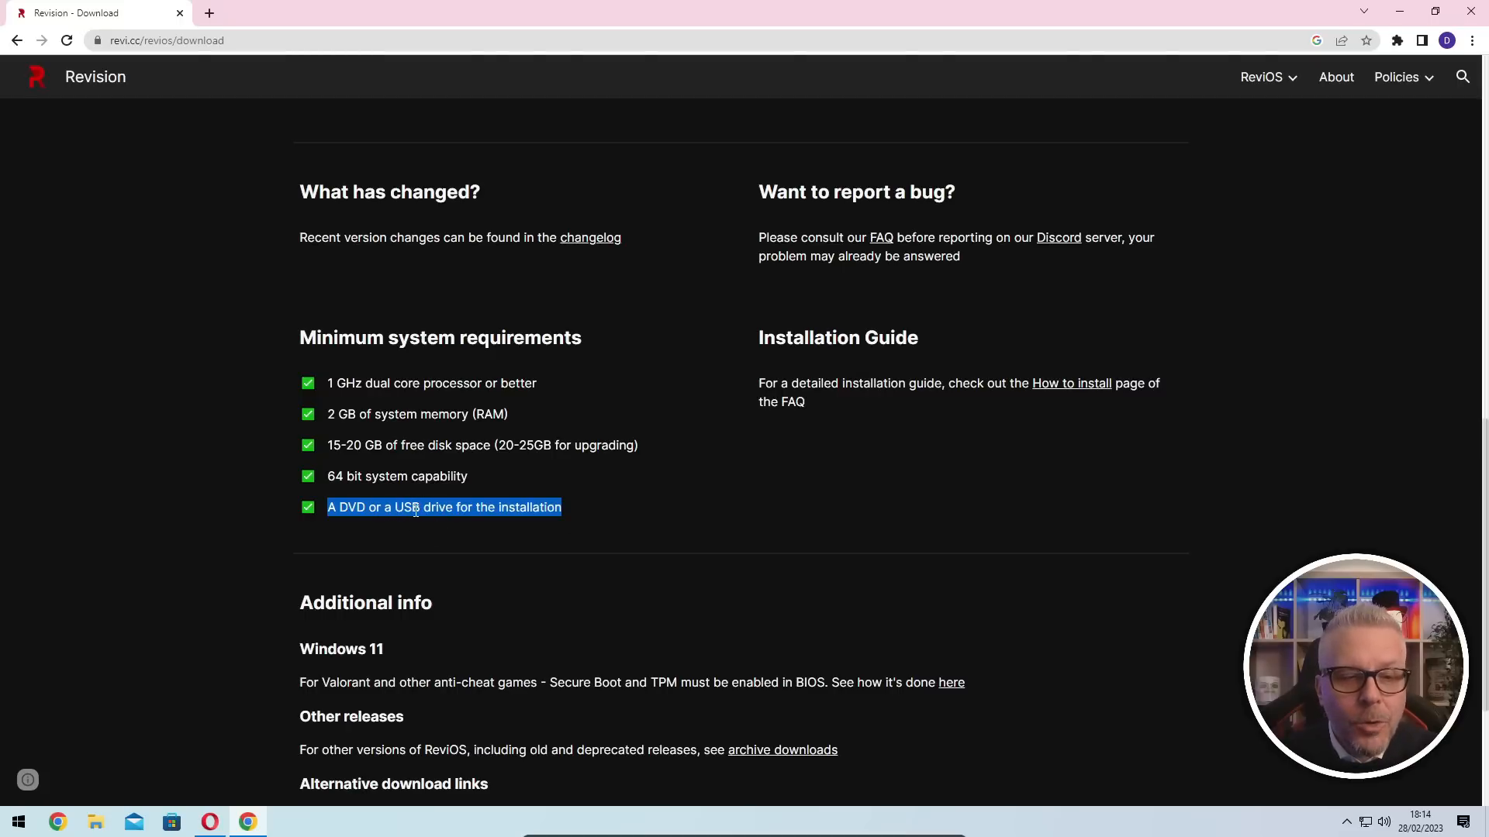
- Open the Pixeldrain link for the clean Windows 11 edition of ReviOS and start its captcha check, closing the ad tab
scroll(852, 483, up, 8)
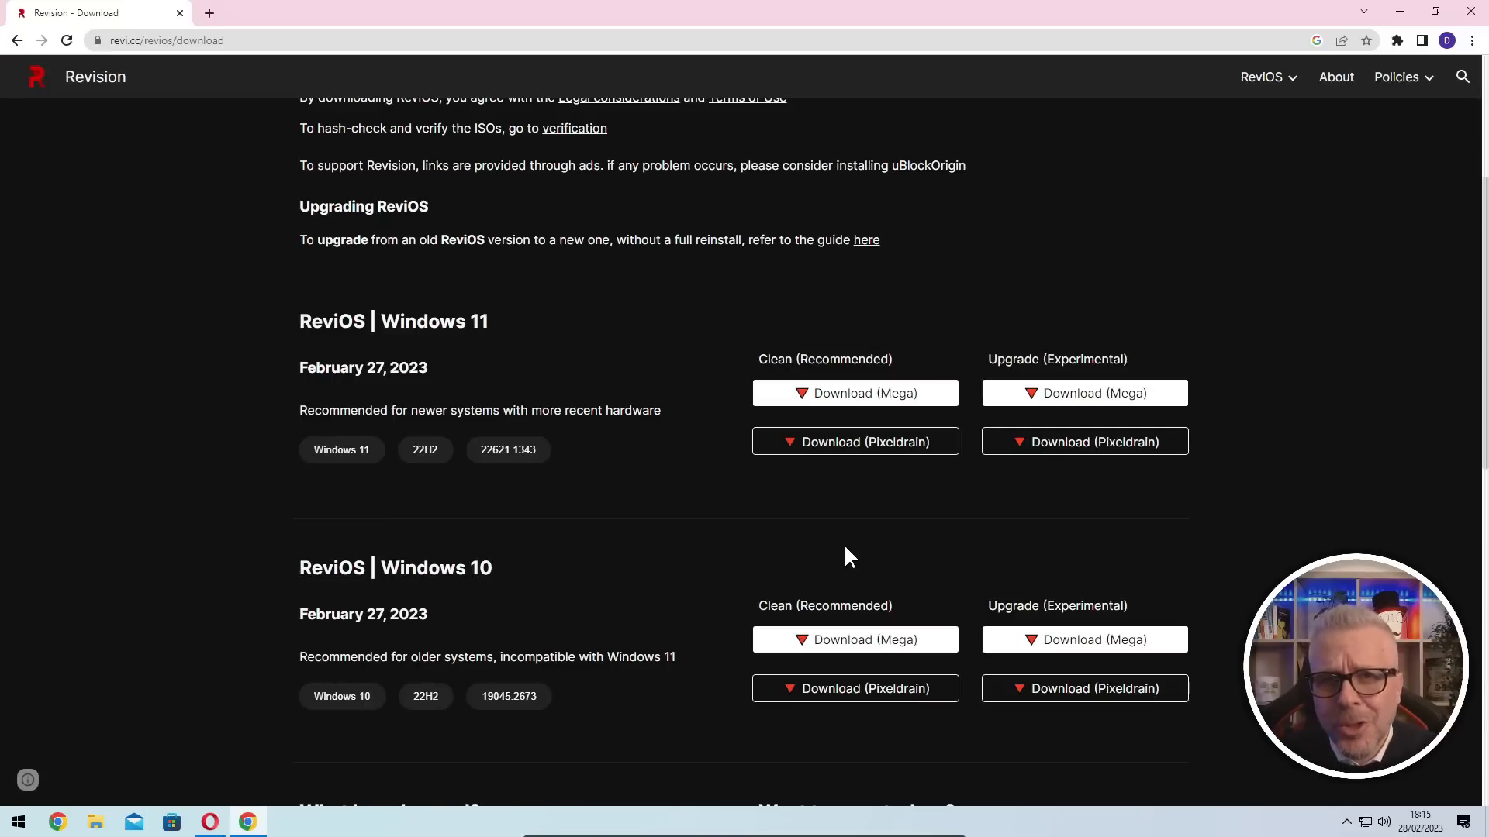
click(845, 448)
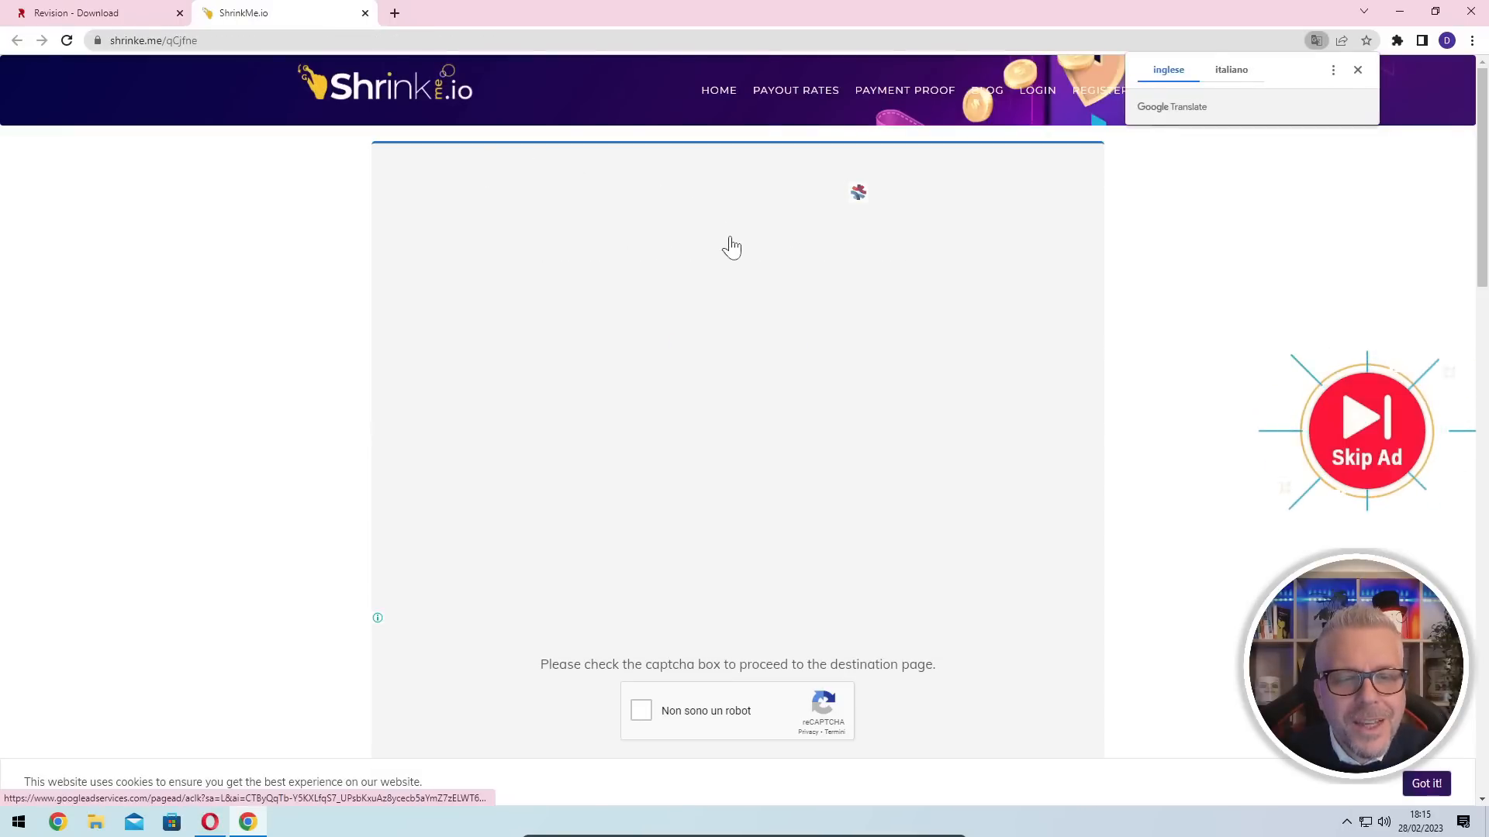
scroll(732, 264, down, 4)
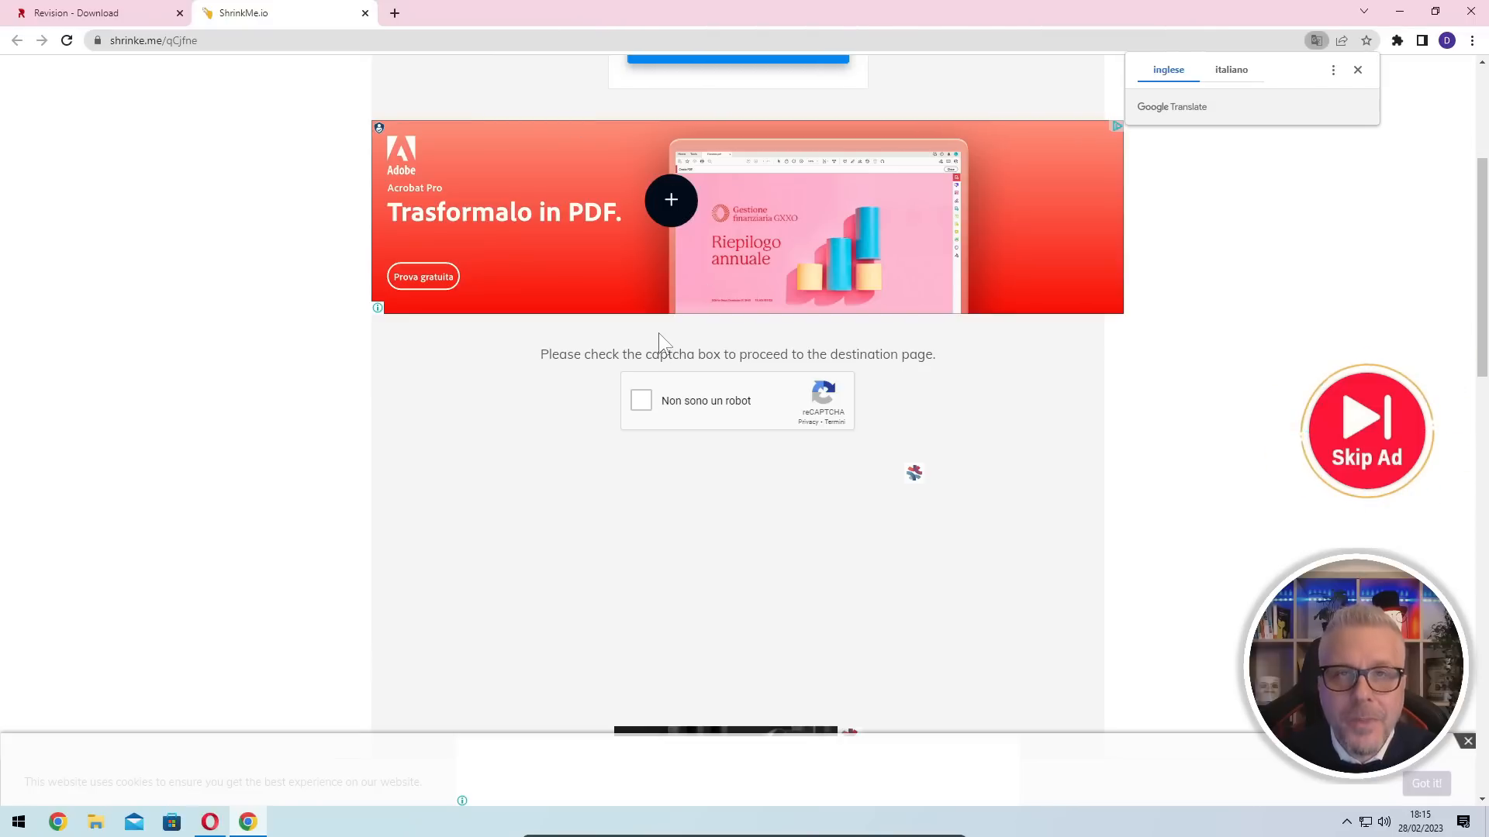
click(645, 409)
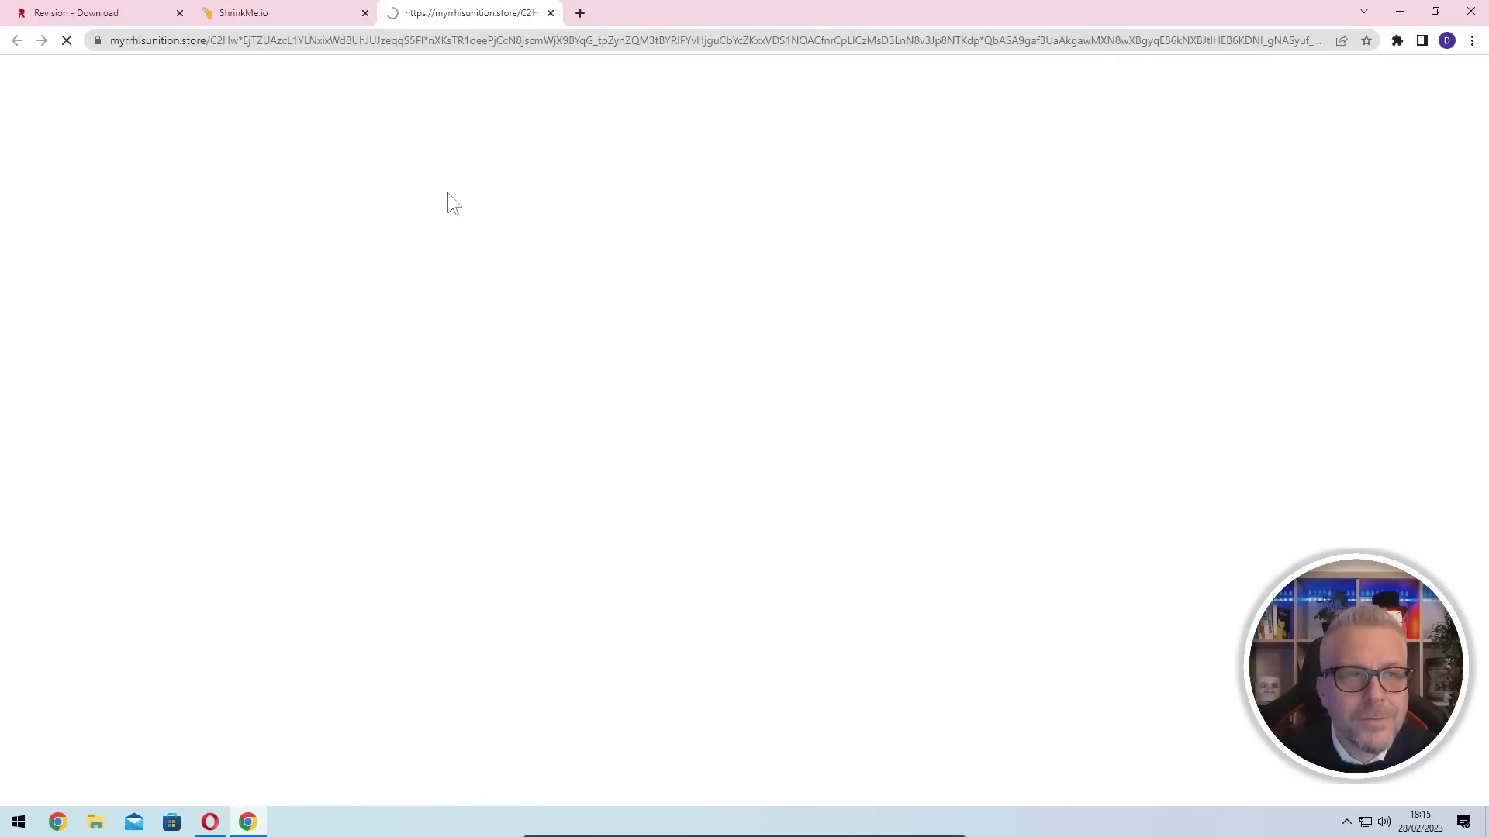
click(551, 13)
click(643, 402)
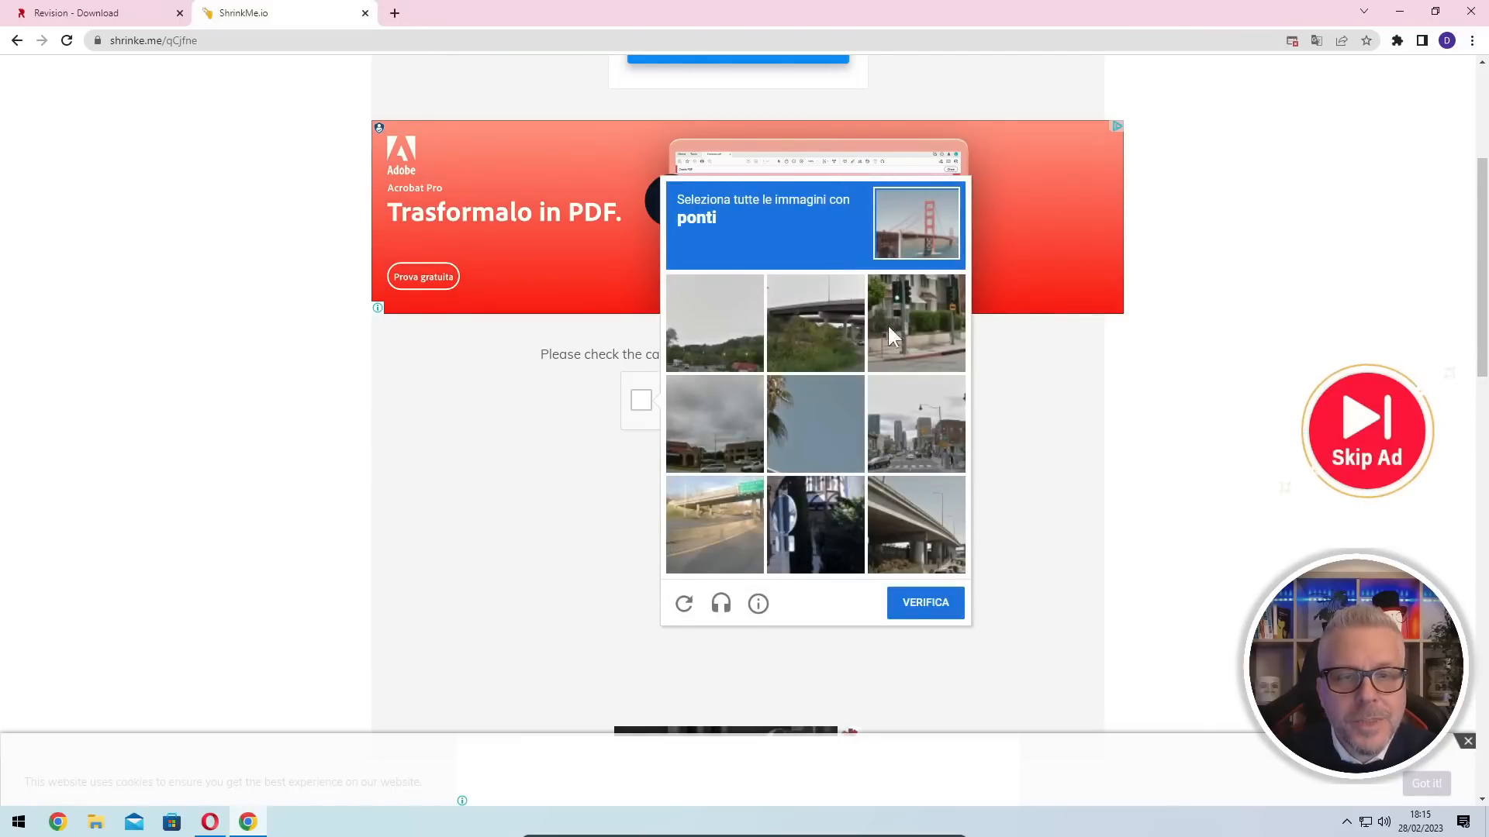
- Solve the captcha by selecting all the images with bridges and verifying, closing the ad tab that pops up
click(817, 314)
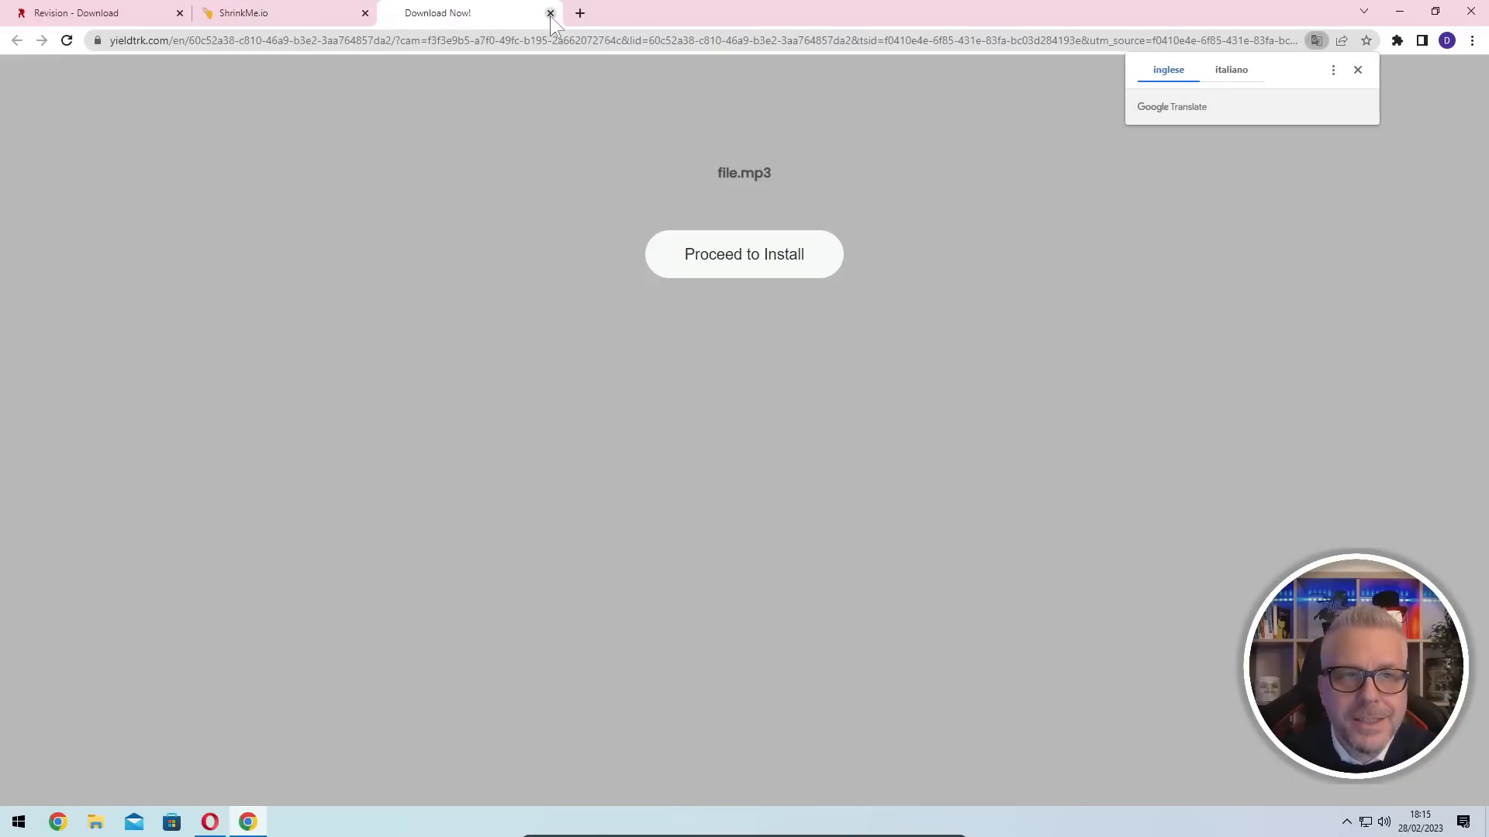
click(549, 14)
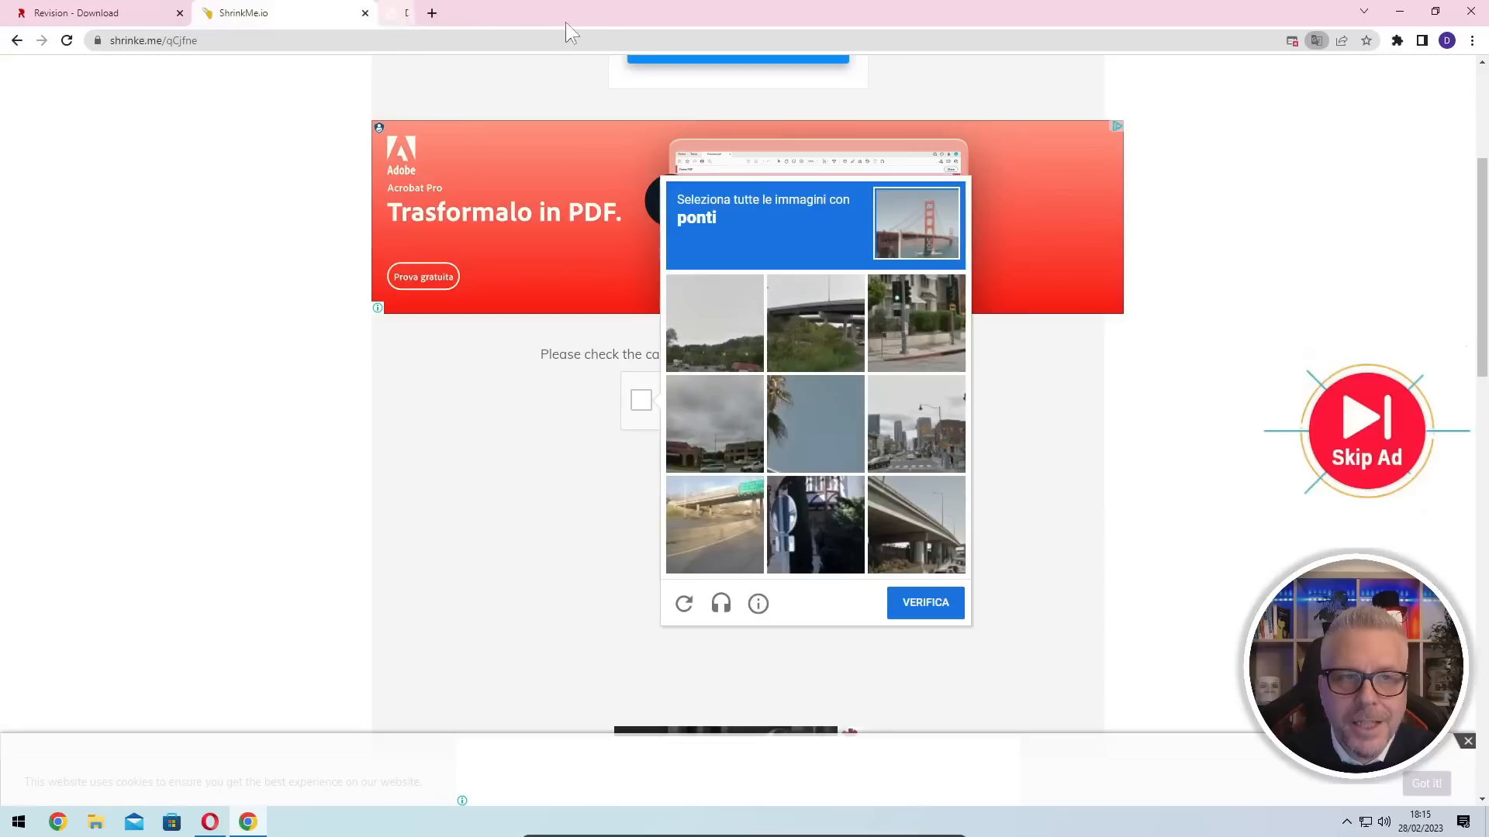
click(807, 315)
click(918, 523)
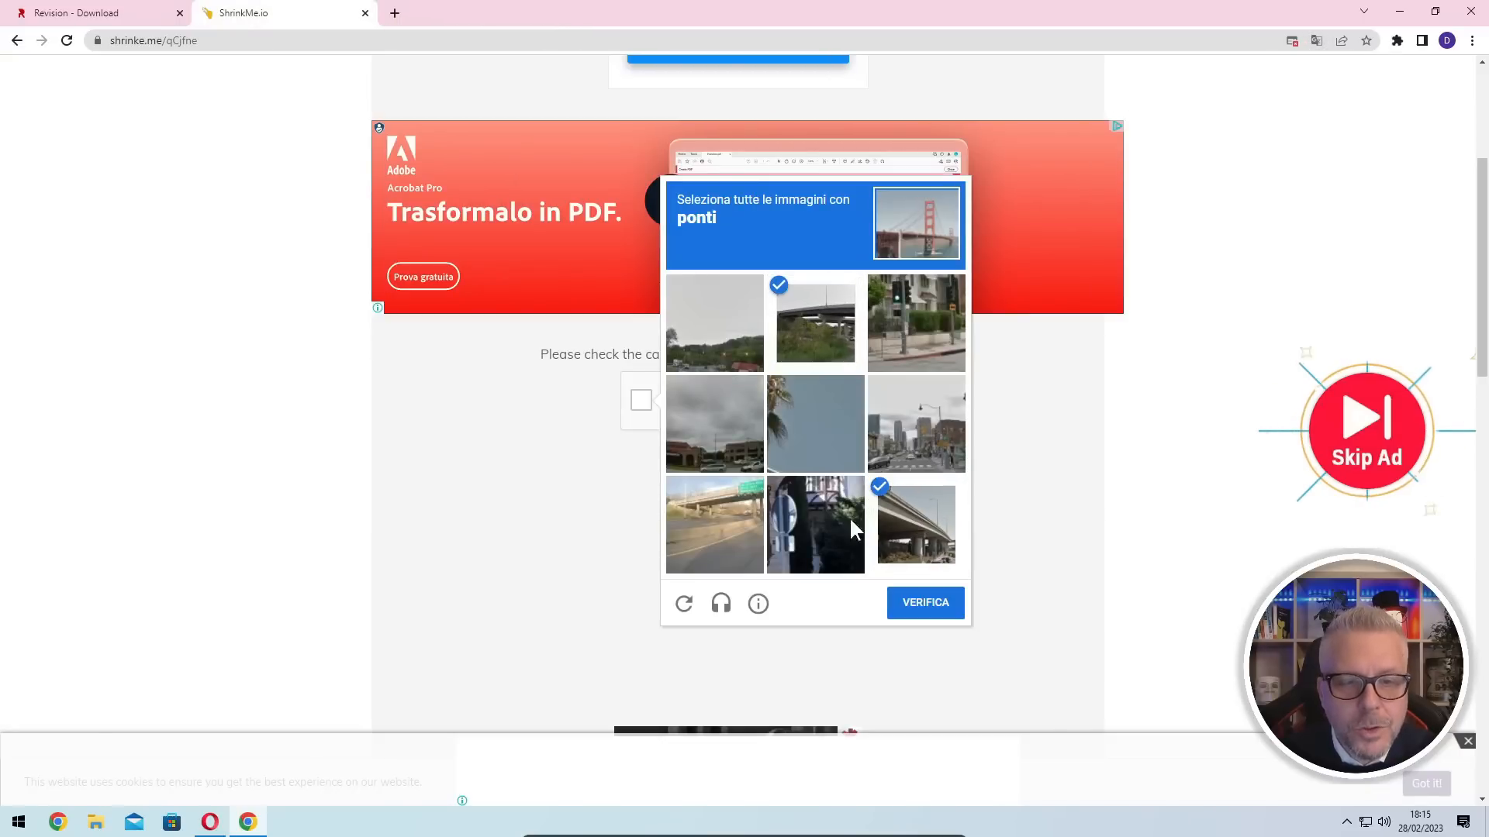
click(710, 517)
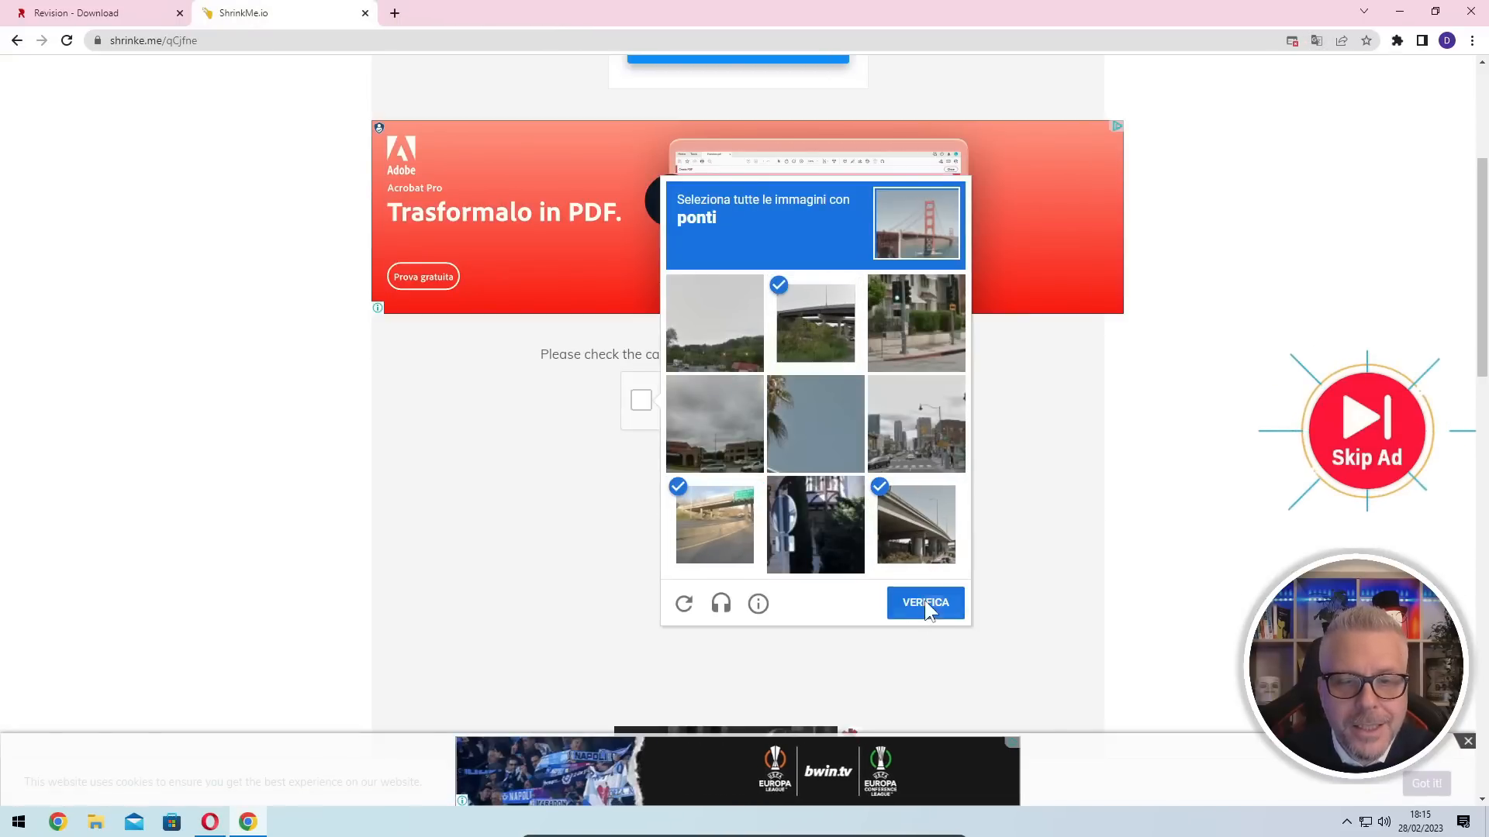
click(925, 603)
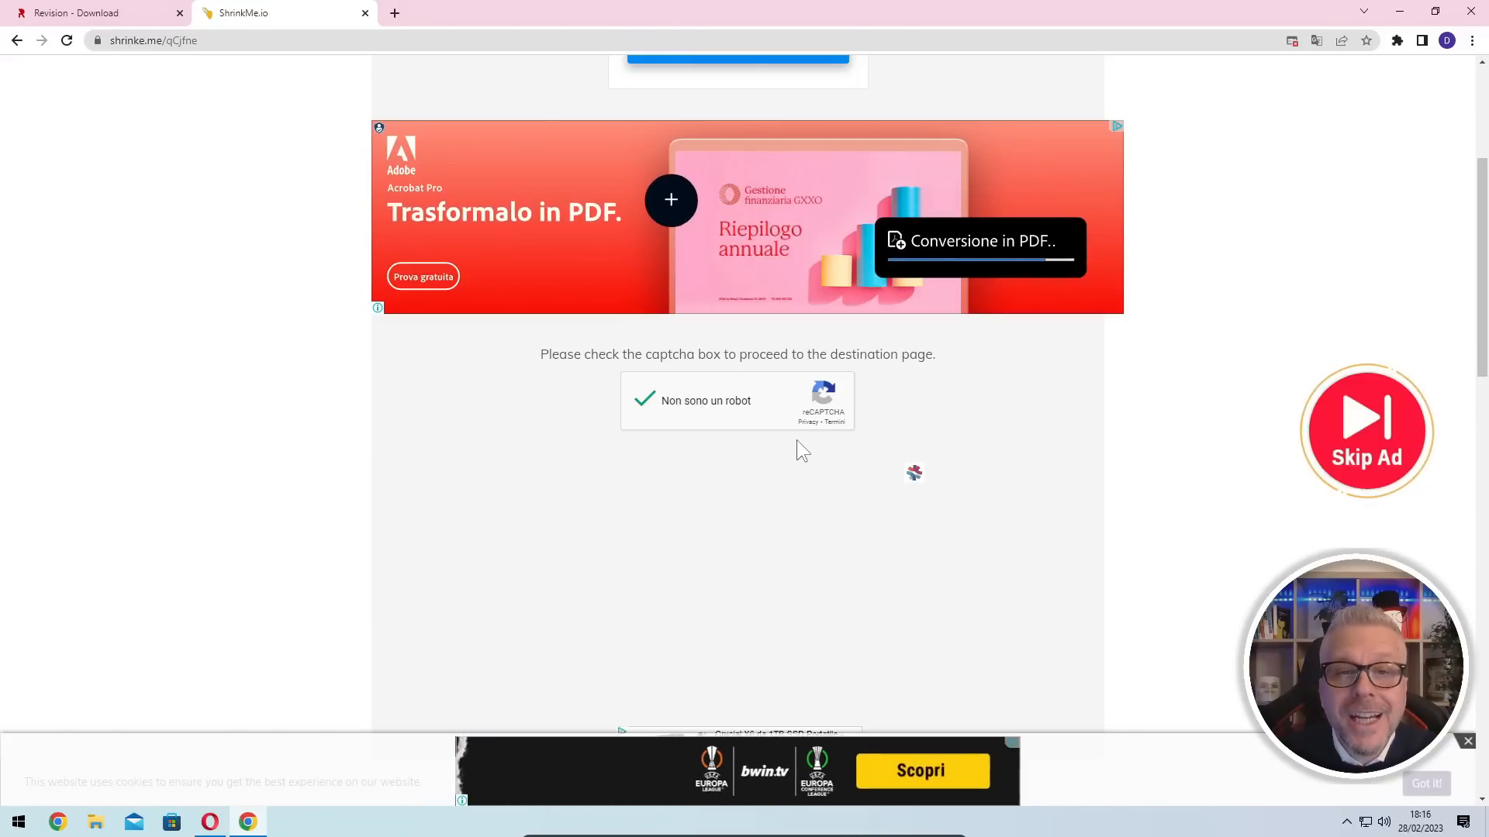
- Continue past the completed captcha to the link-generation page, closing each ad tab that opens
scroll(797, 442, down, 3)
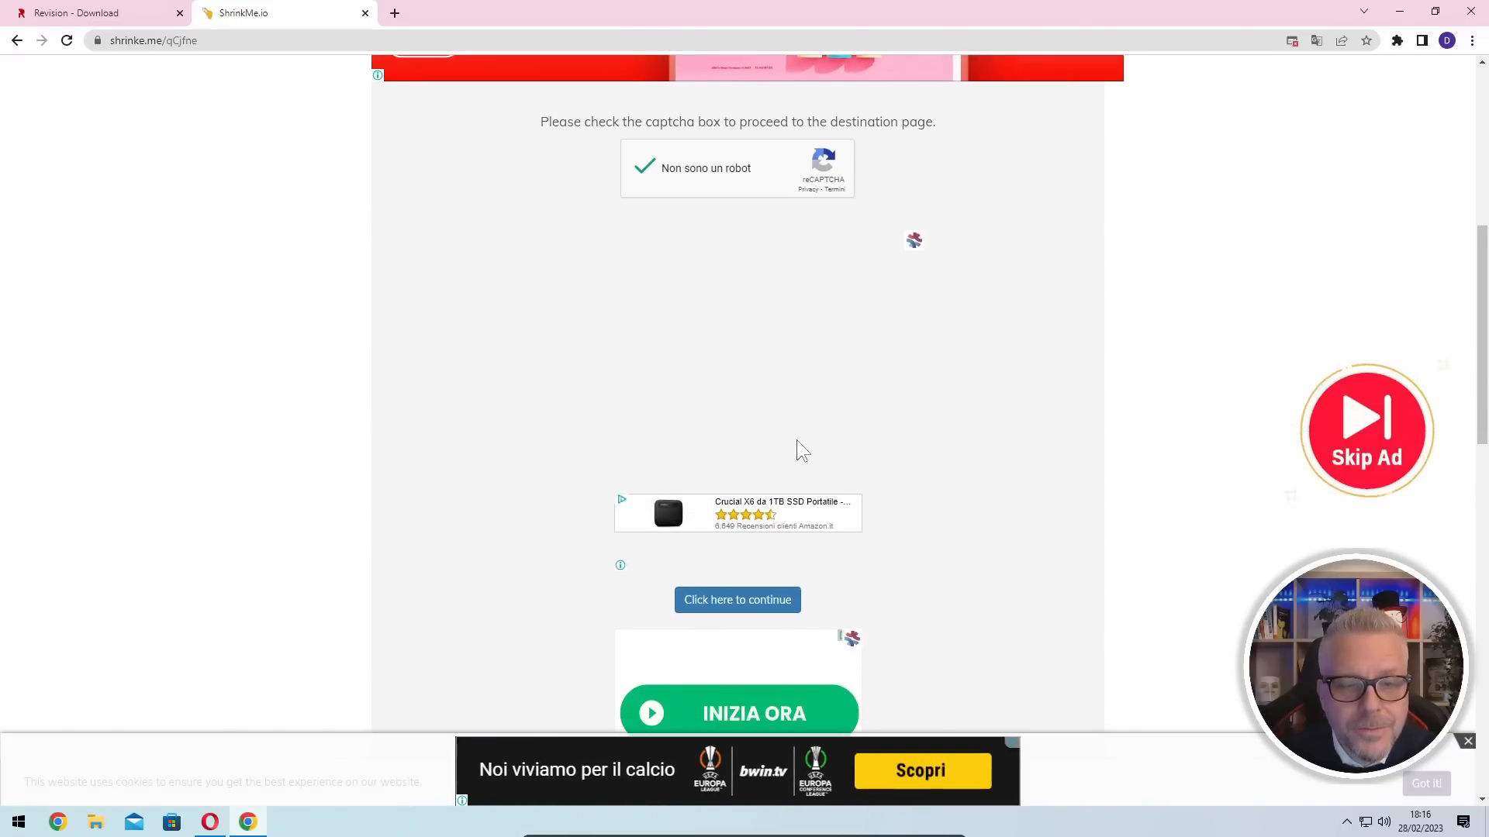
scroll(797, 440, down, 2)
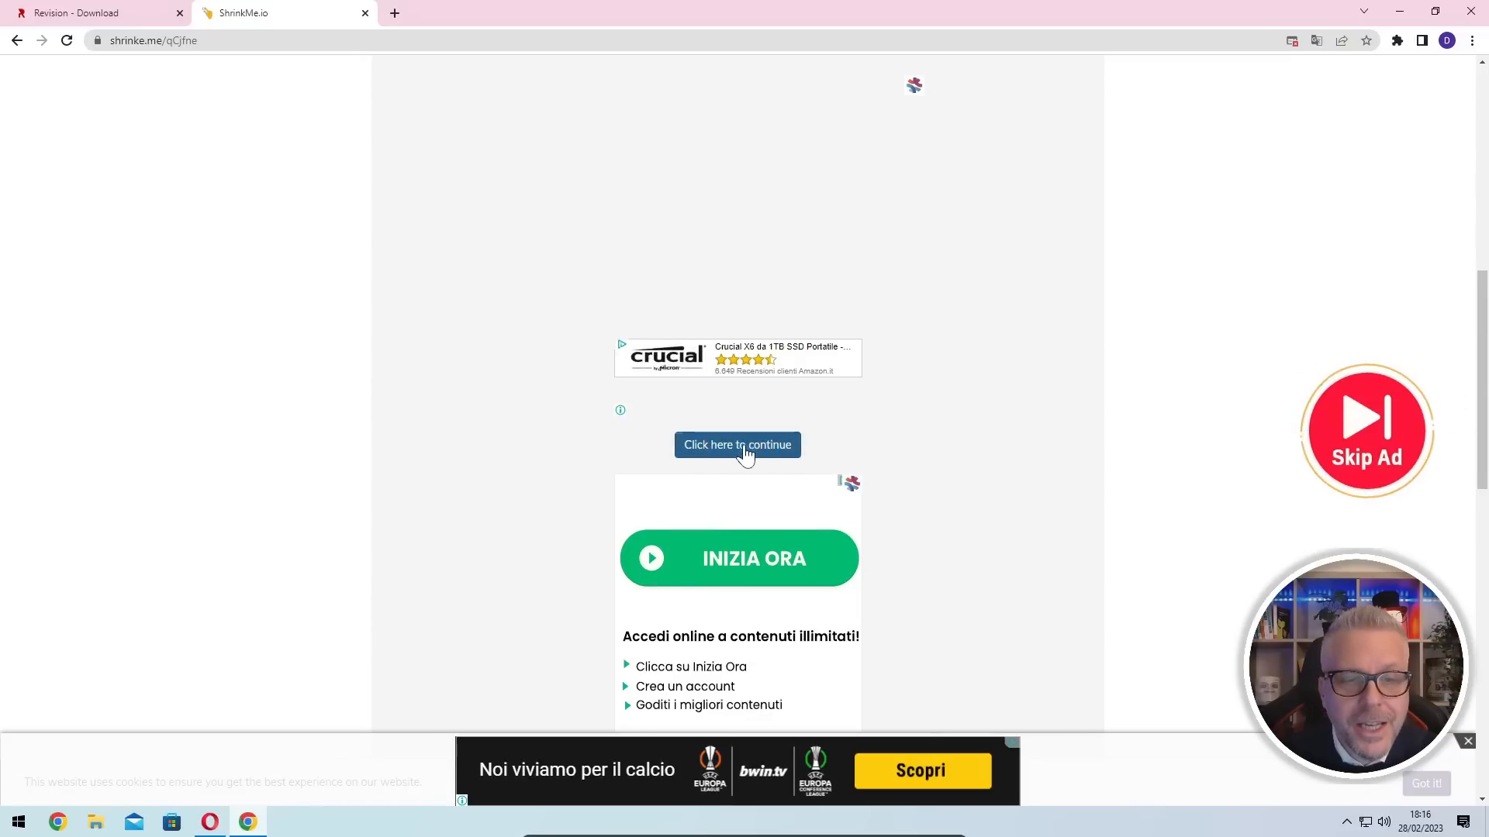
click(742, 449)
click(550, 14)
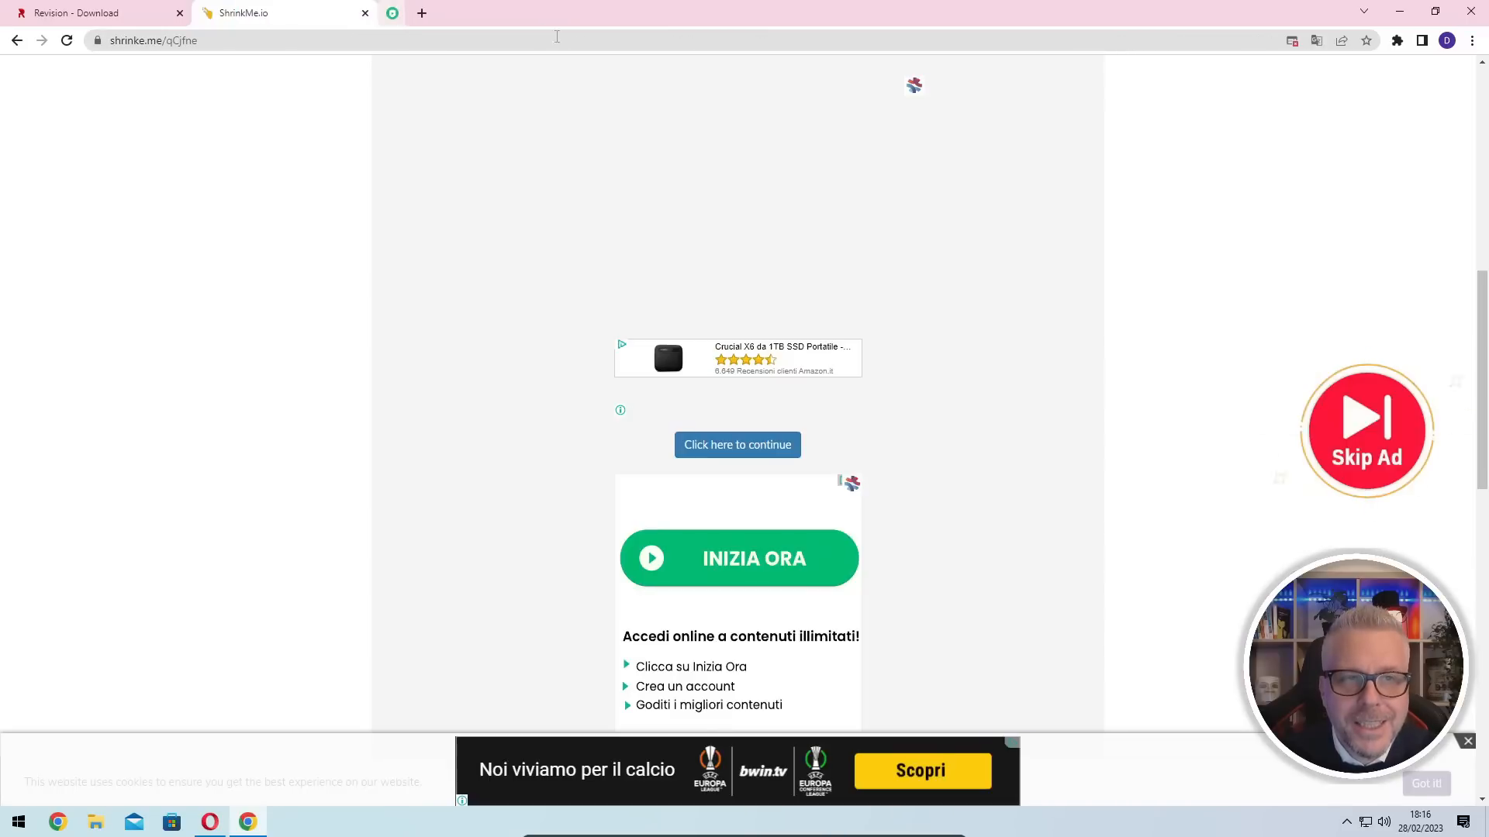
click(719, 443)
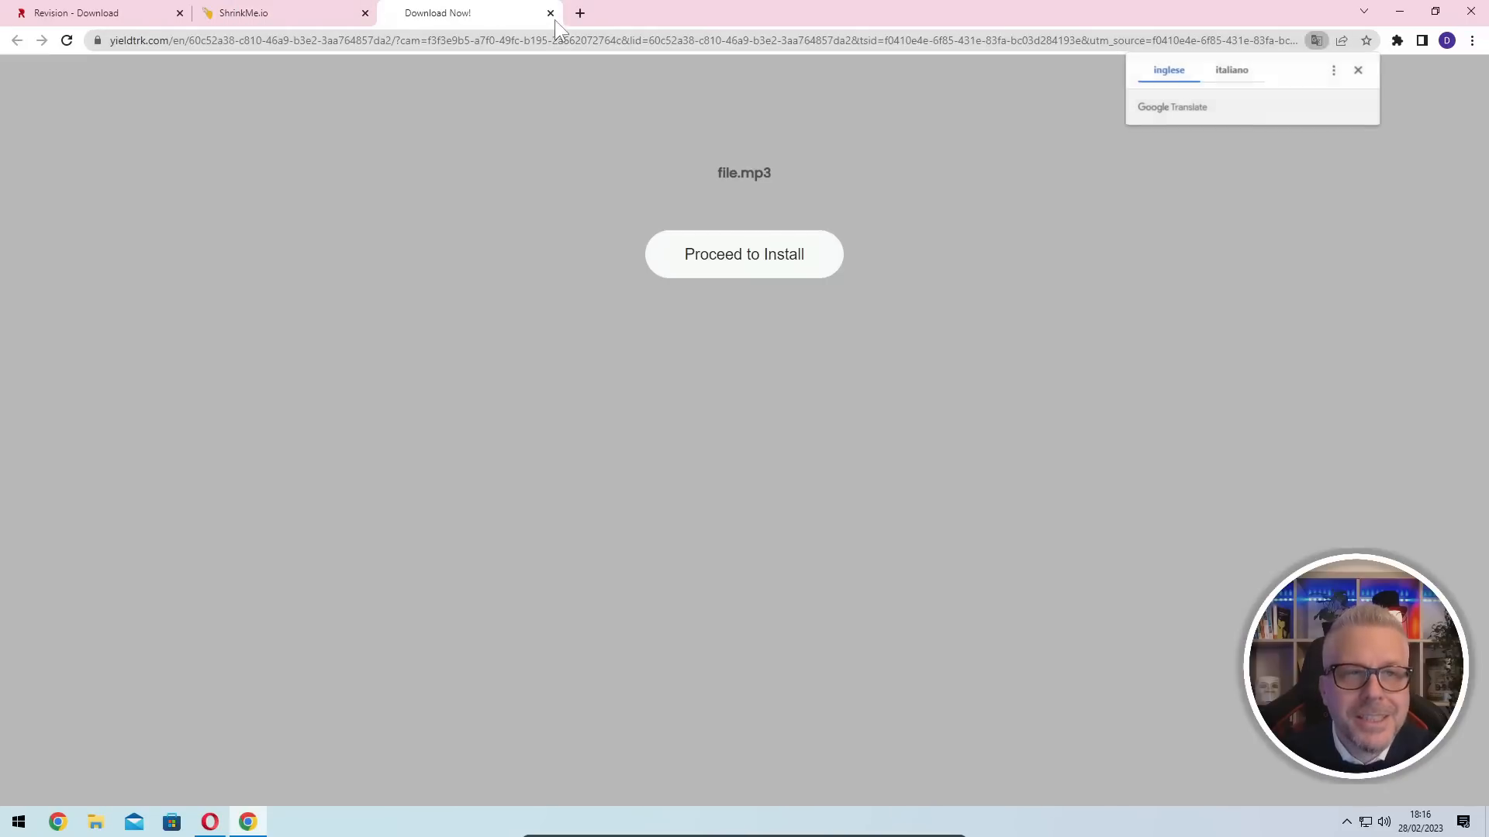
click(549, 13)
click(728, 448)
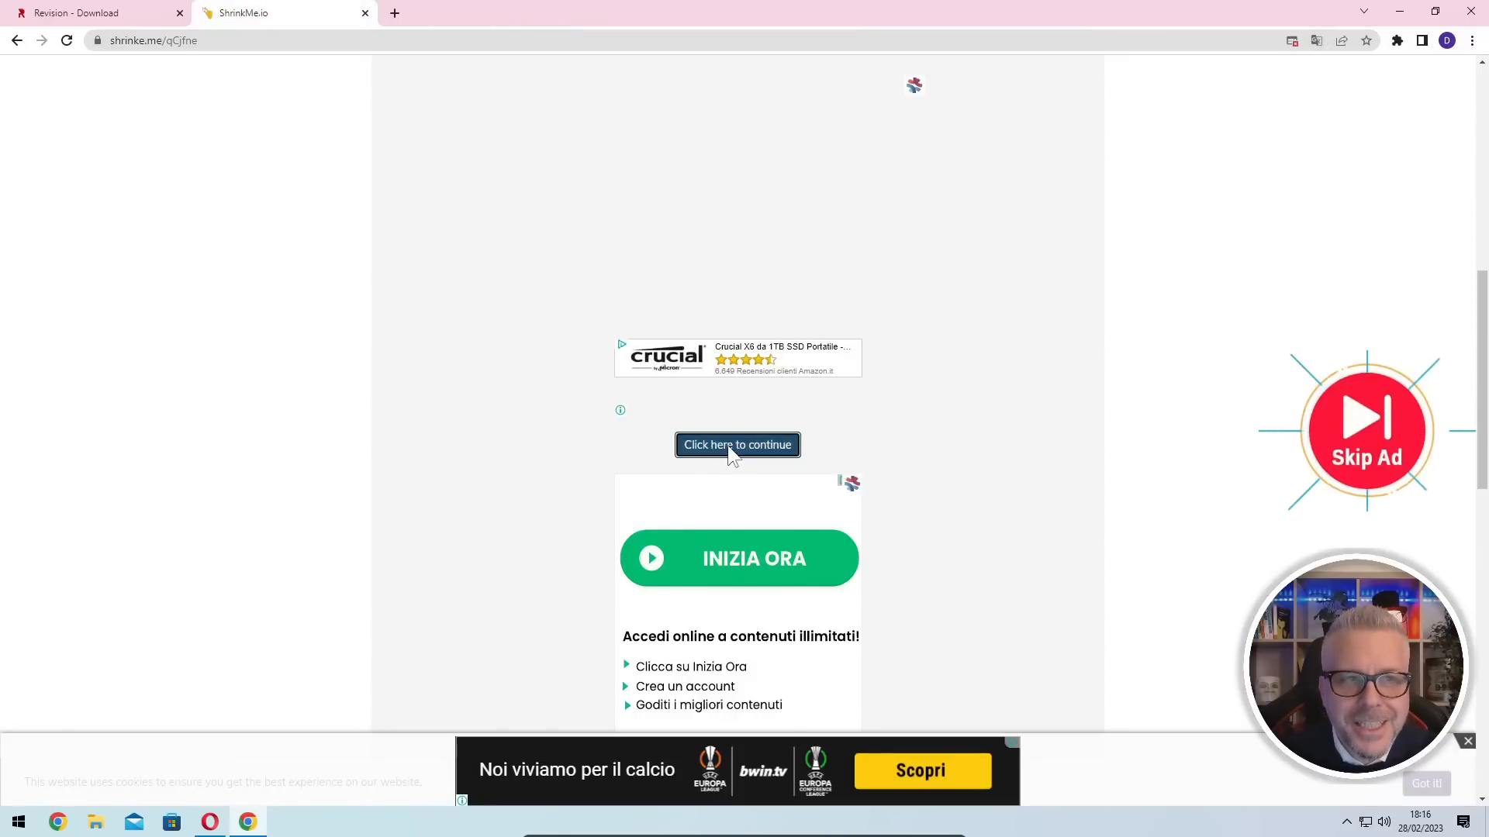
click(550, 13)
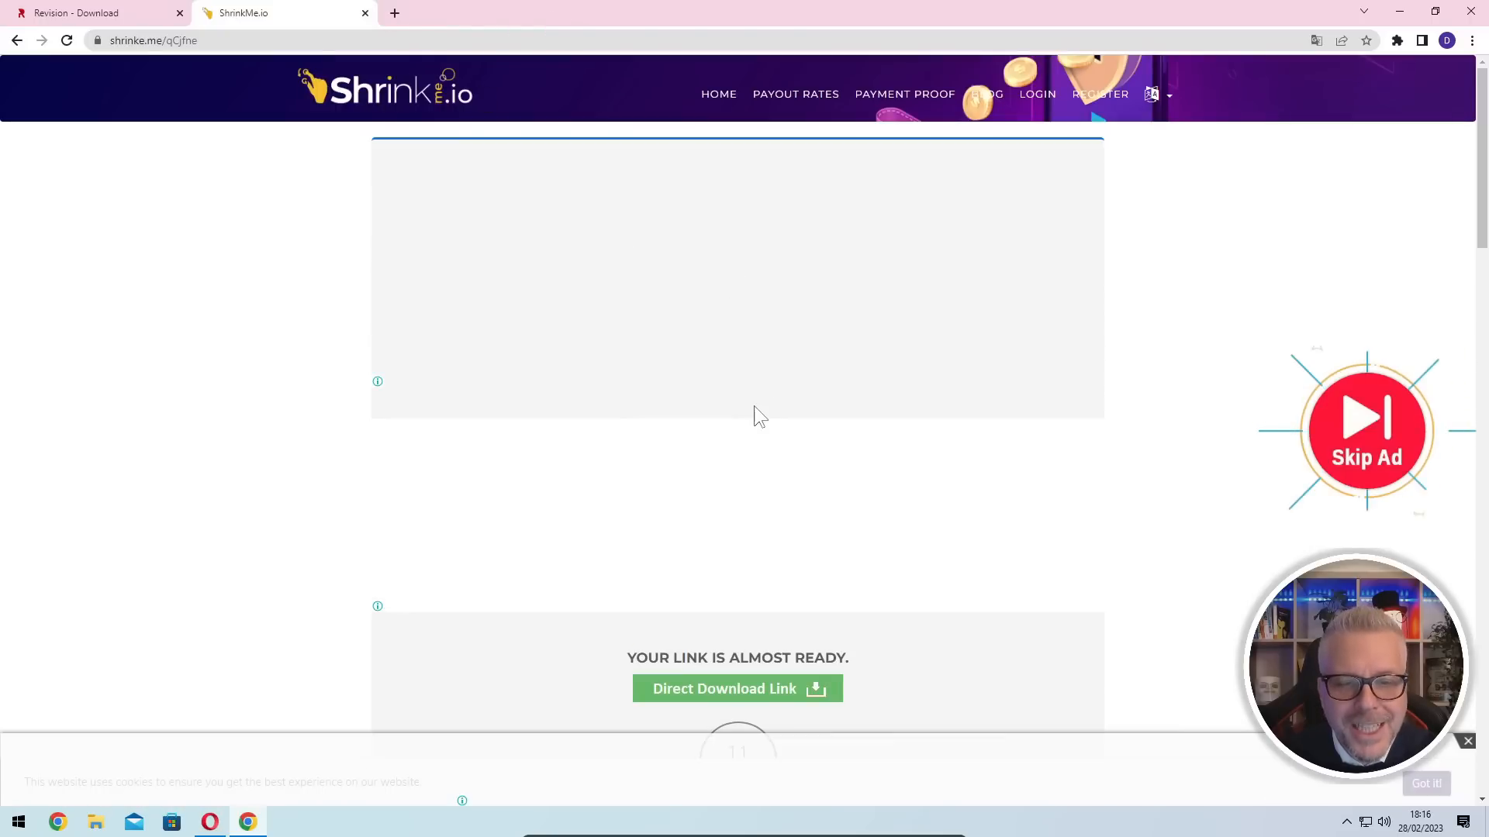
- Get the generated link once the countdown ends and reach the Pixeldrain file page, closing the ad tab
scroll(753, 406, down, 4)
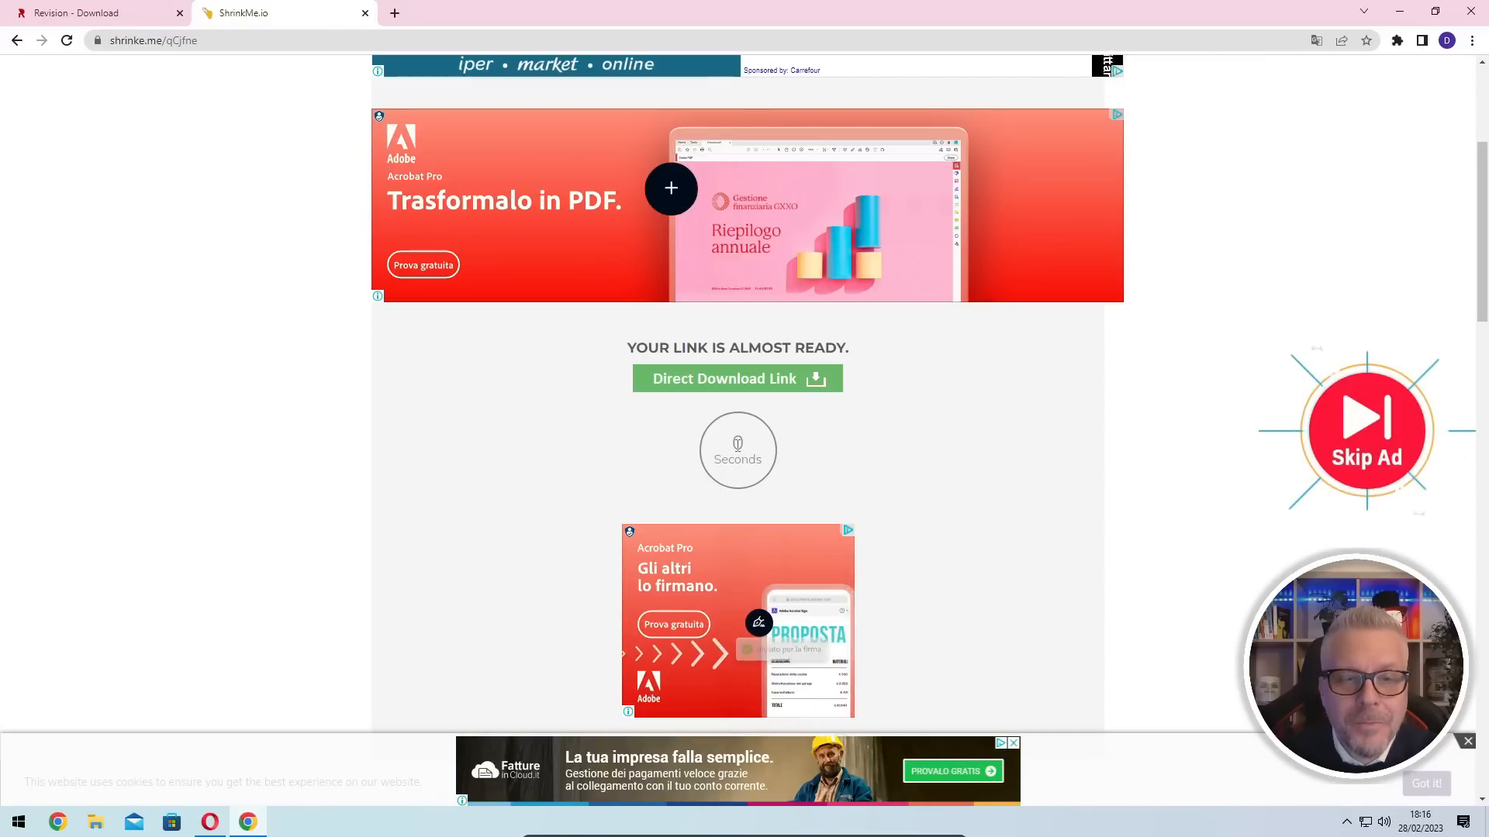
scroll(748, 450, down, 11)
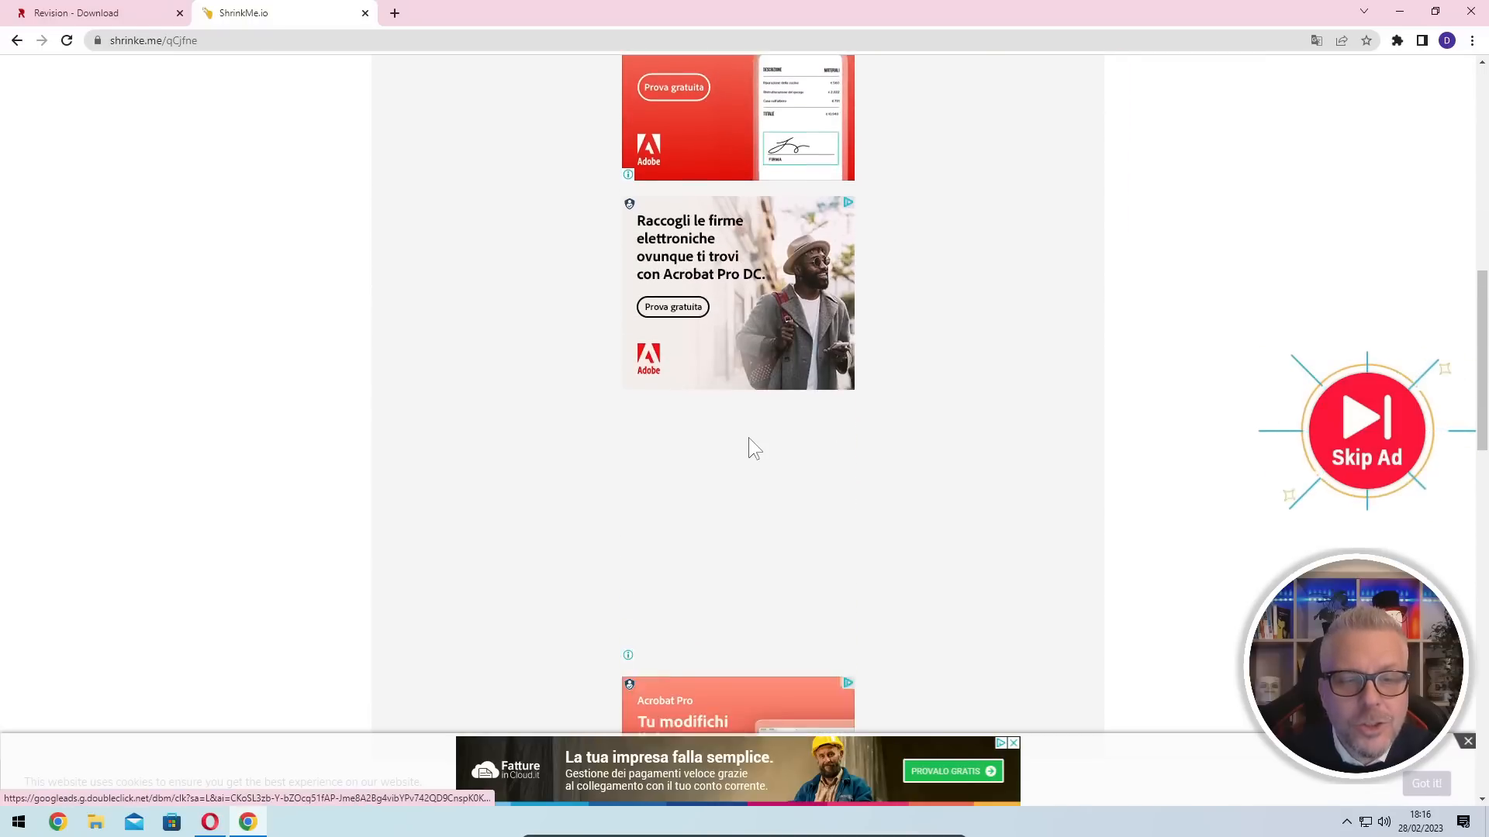
scroll(752, 445, down, 1)
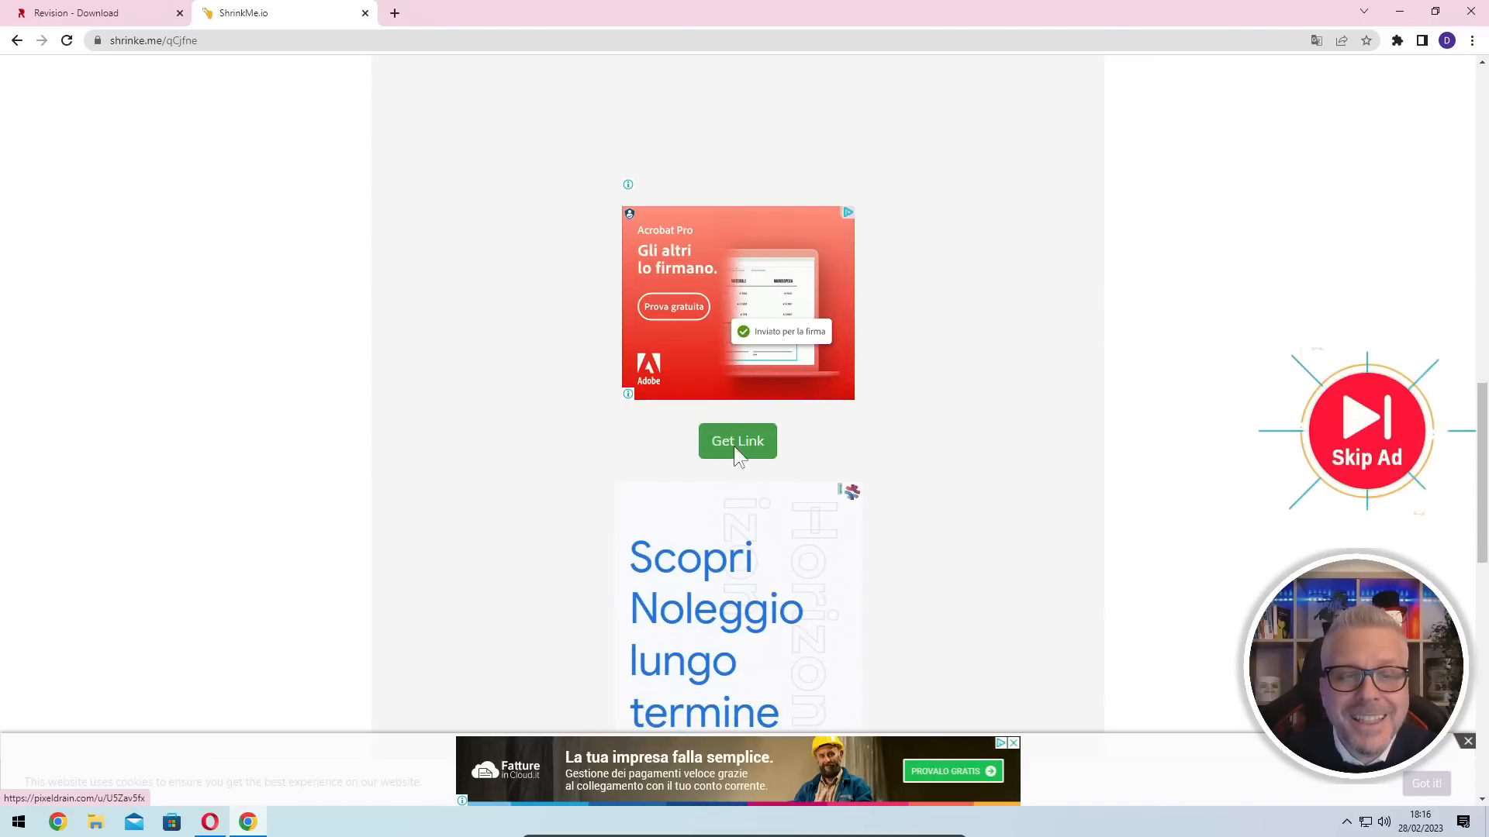
click(726, 450)
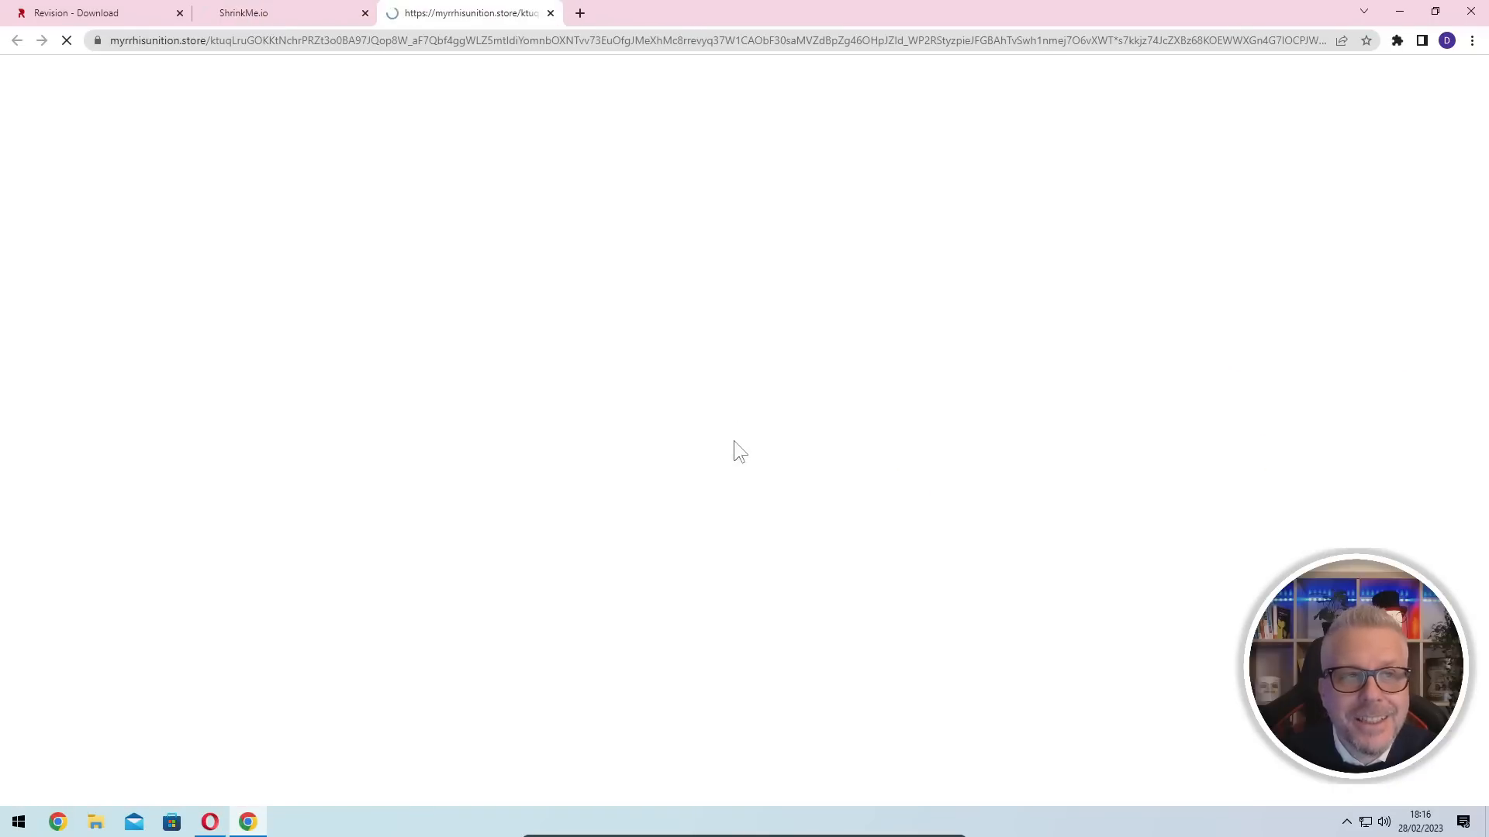
click(550, 13)
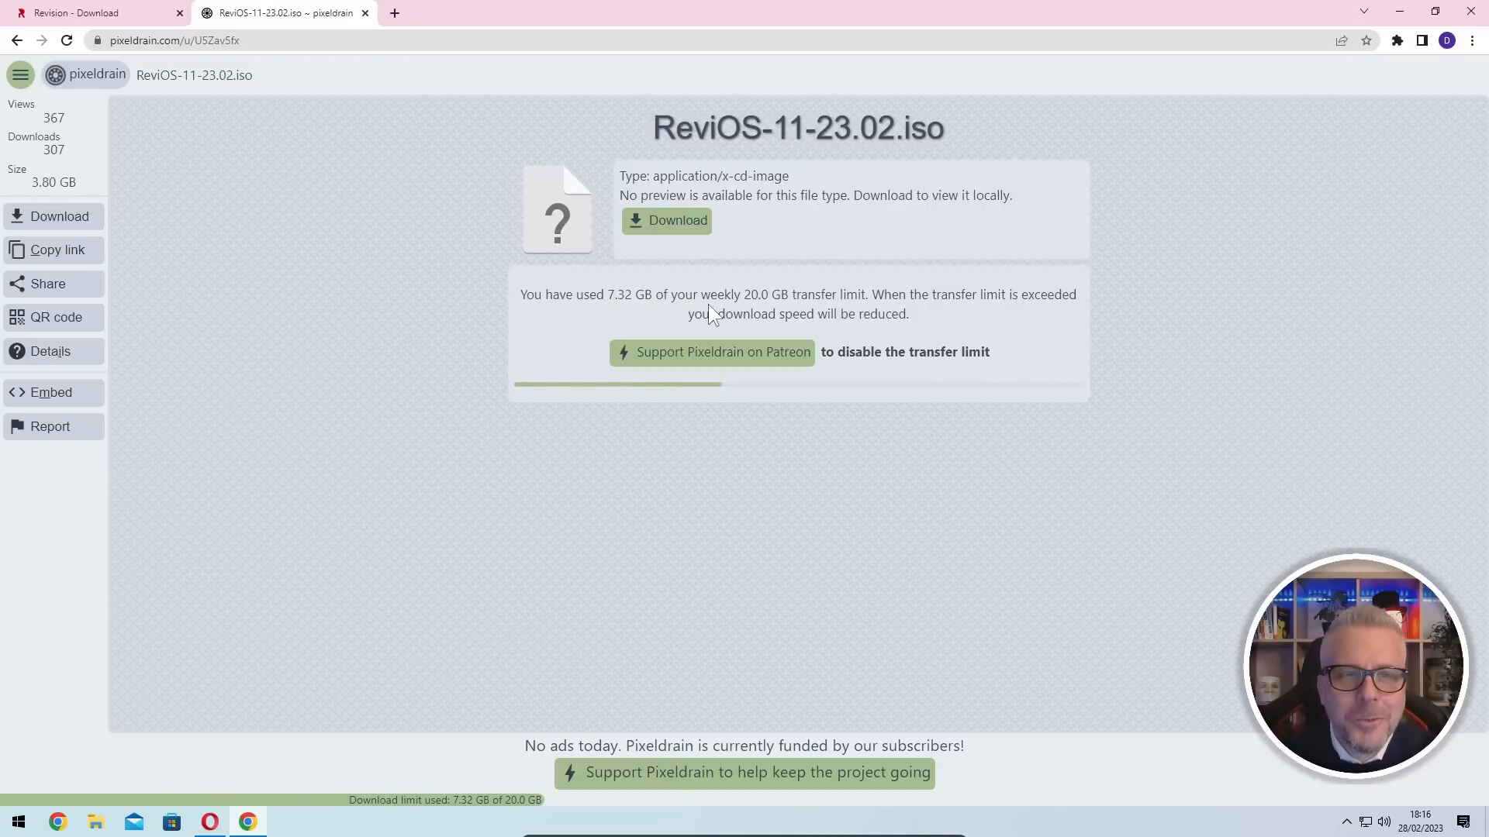
- Download ReviOS-11-23.02.iso from Pixeldrain and show the finished file in its folder
click(666, 227)
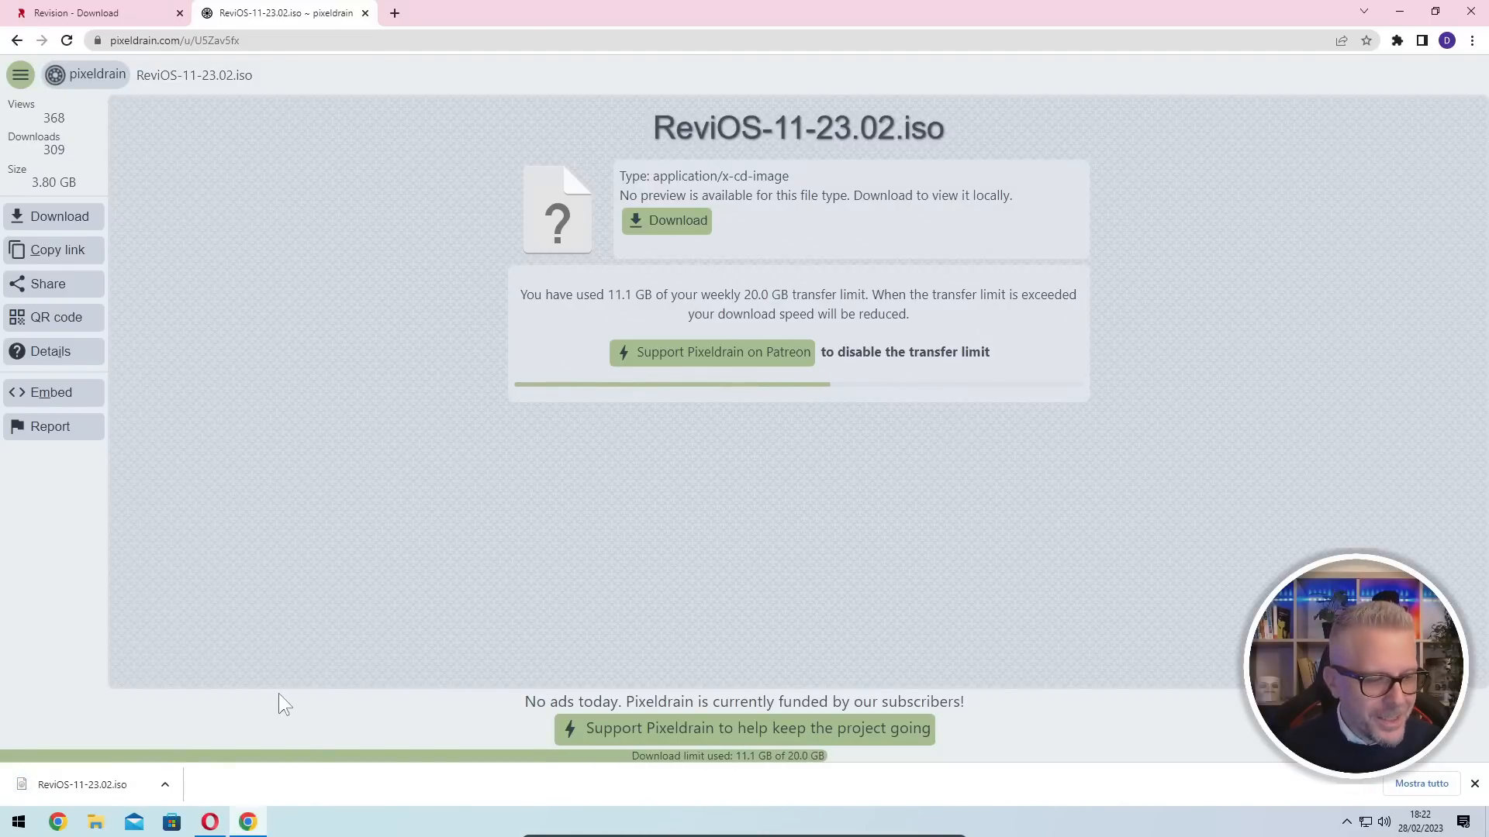
click(164, 786)
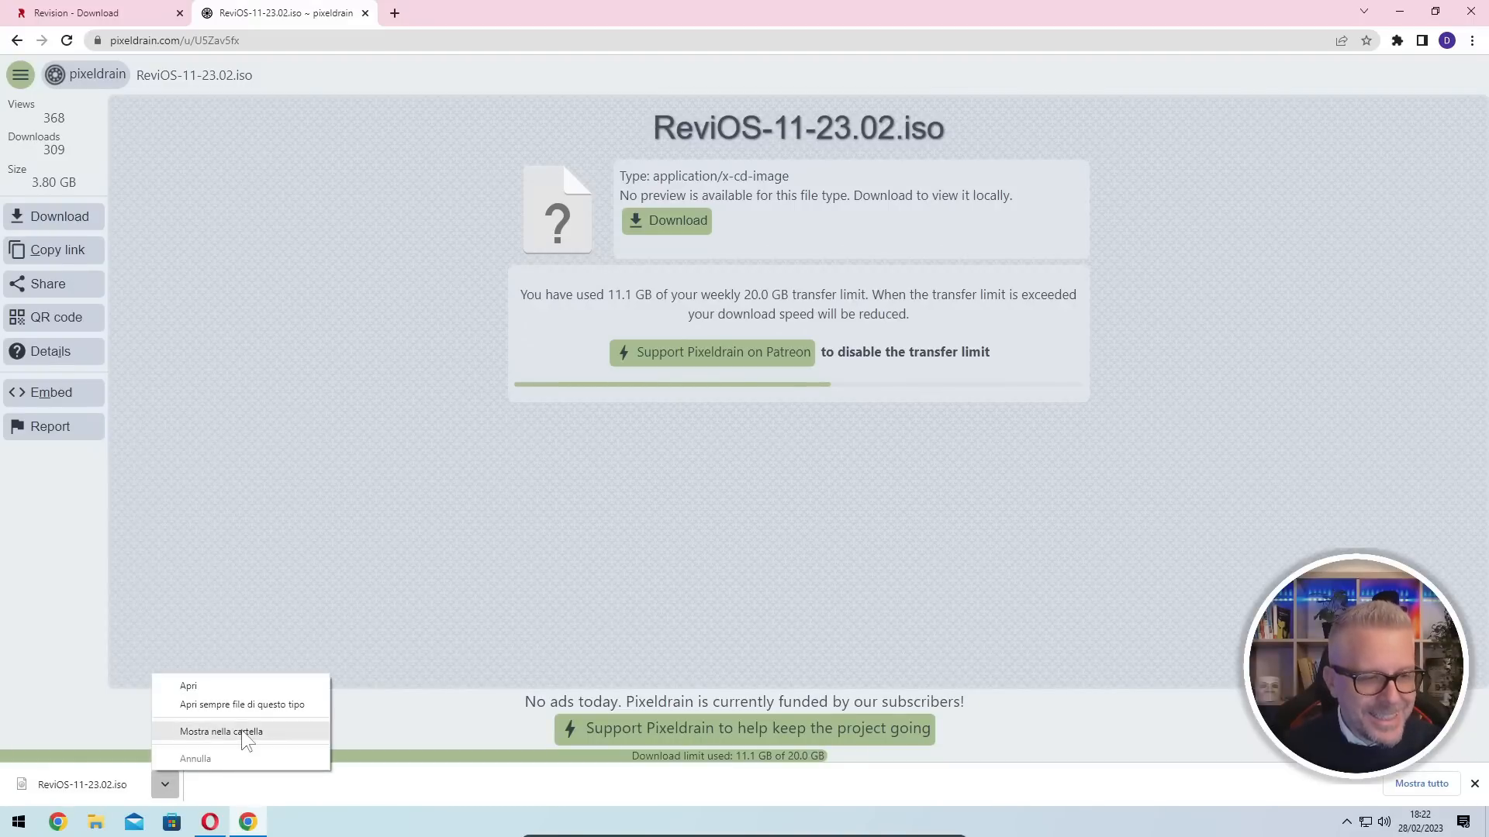
click(242, 732)
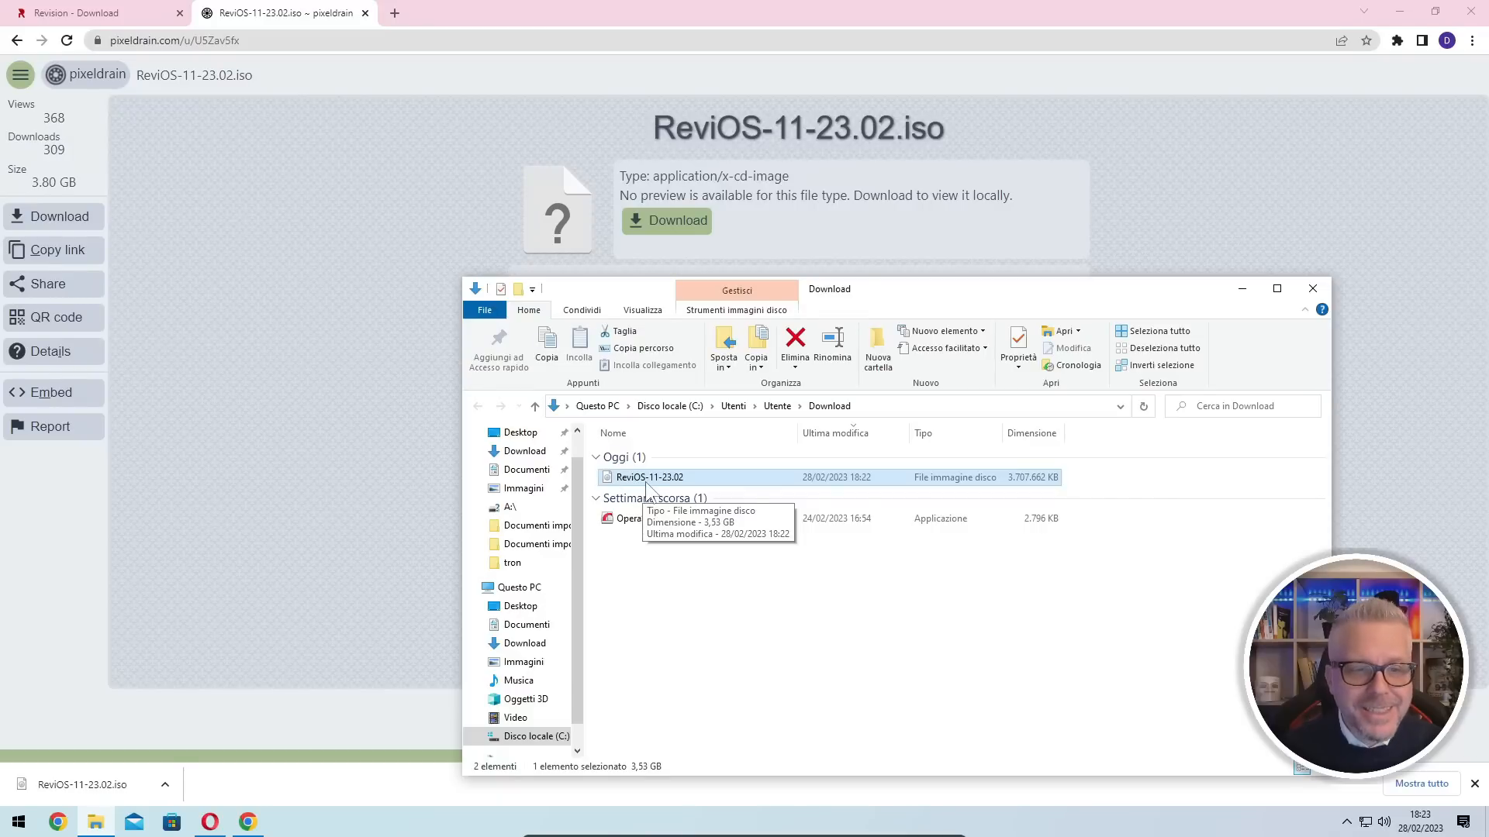
- Move the ReviOS-11-23.02 image to the desktop, closing the browser and the folder window
click(1471, 12)
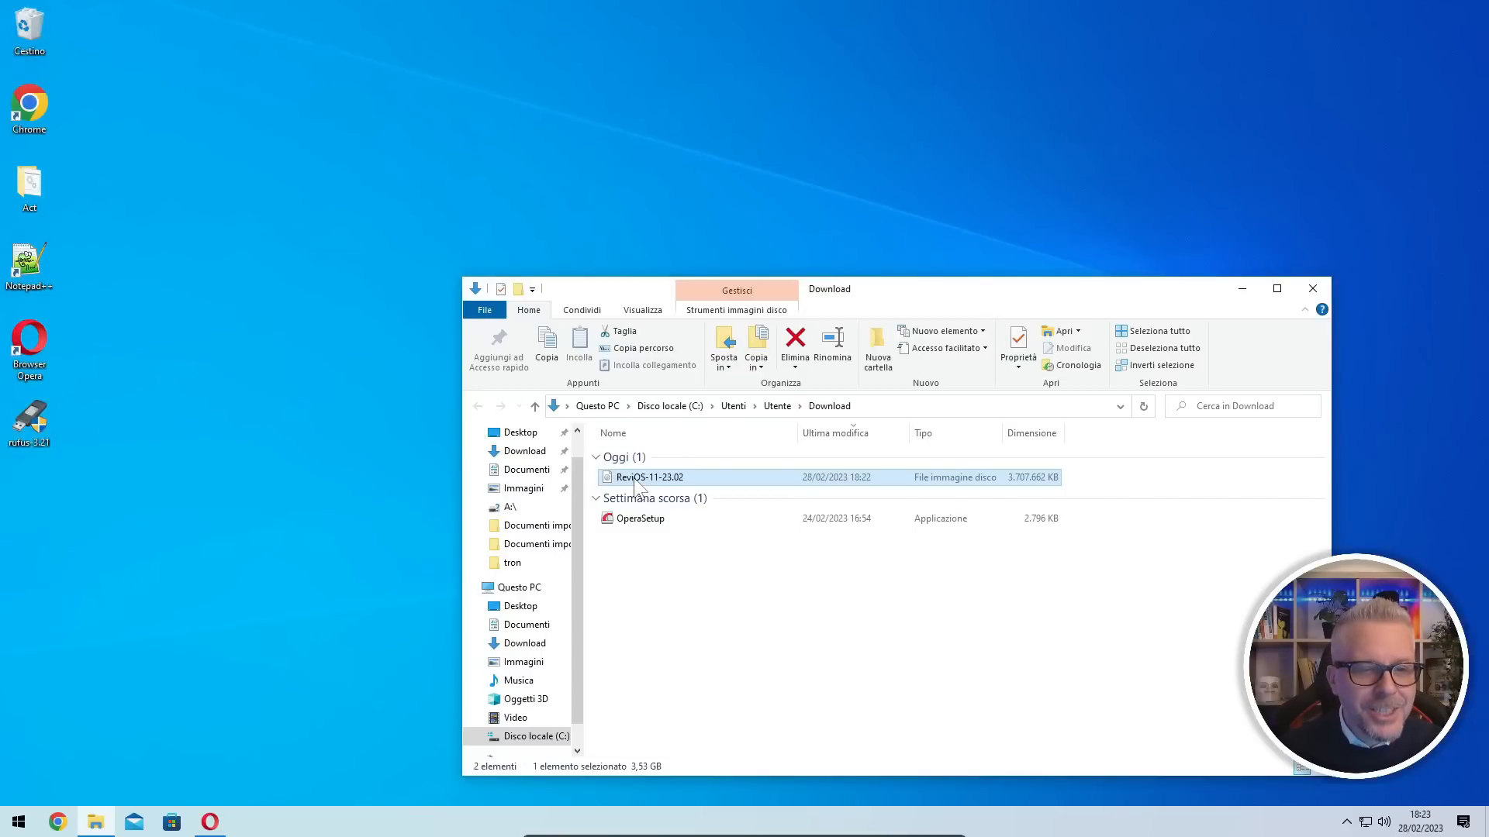
drag(636, 484, 34, 511)
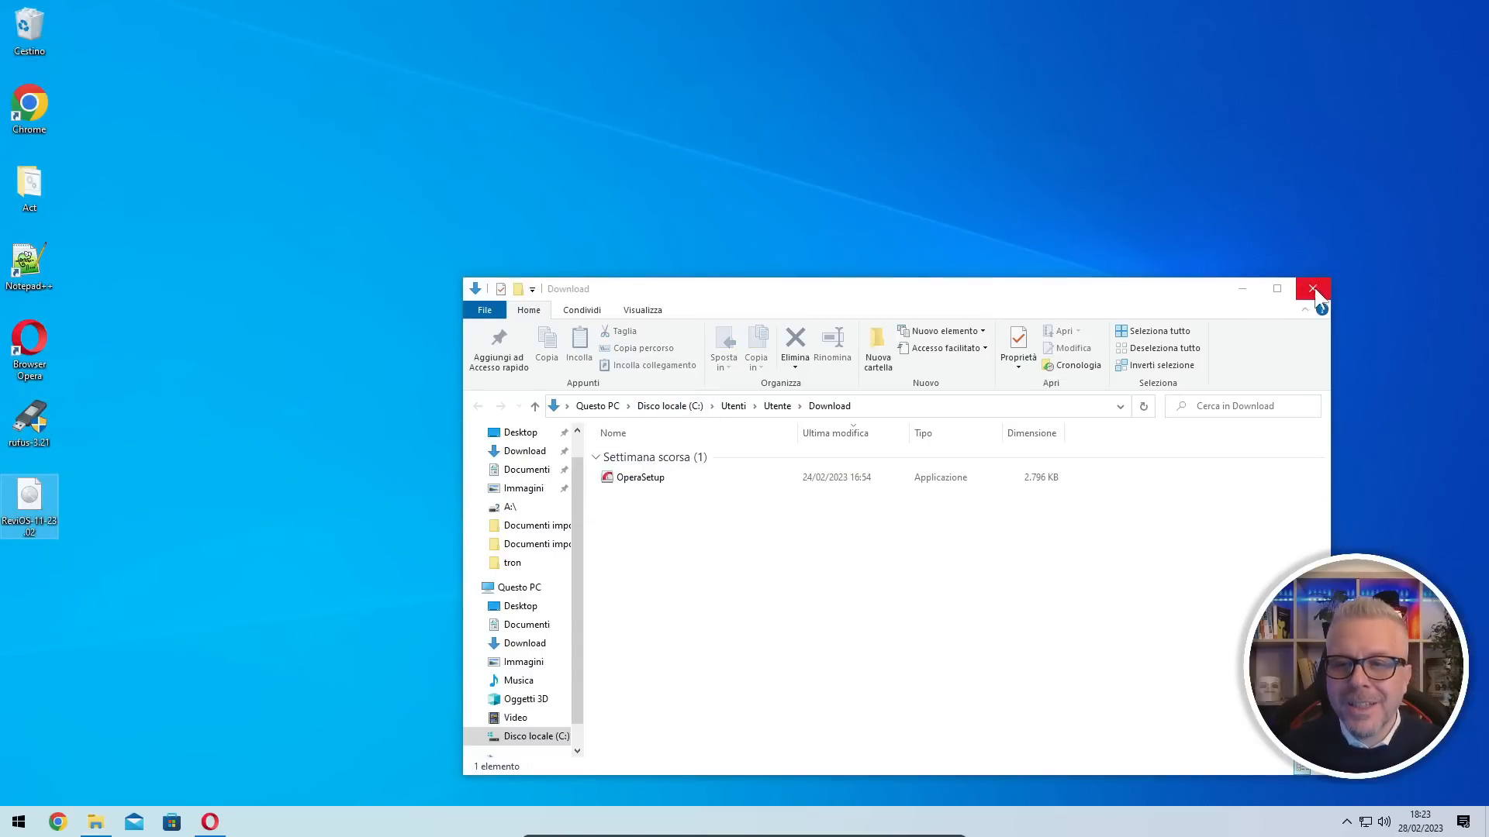
click(1314, 293)
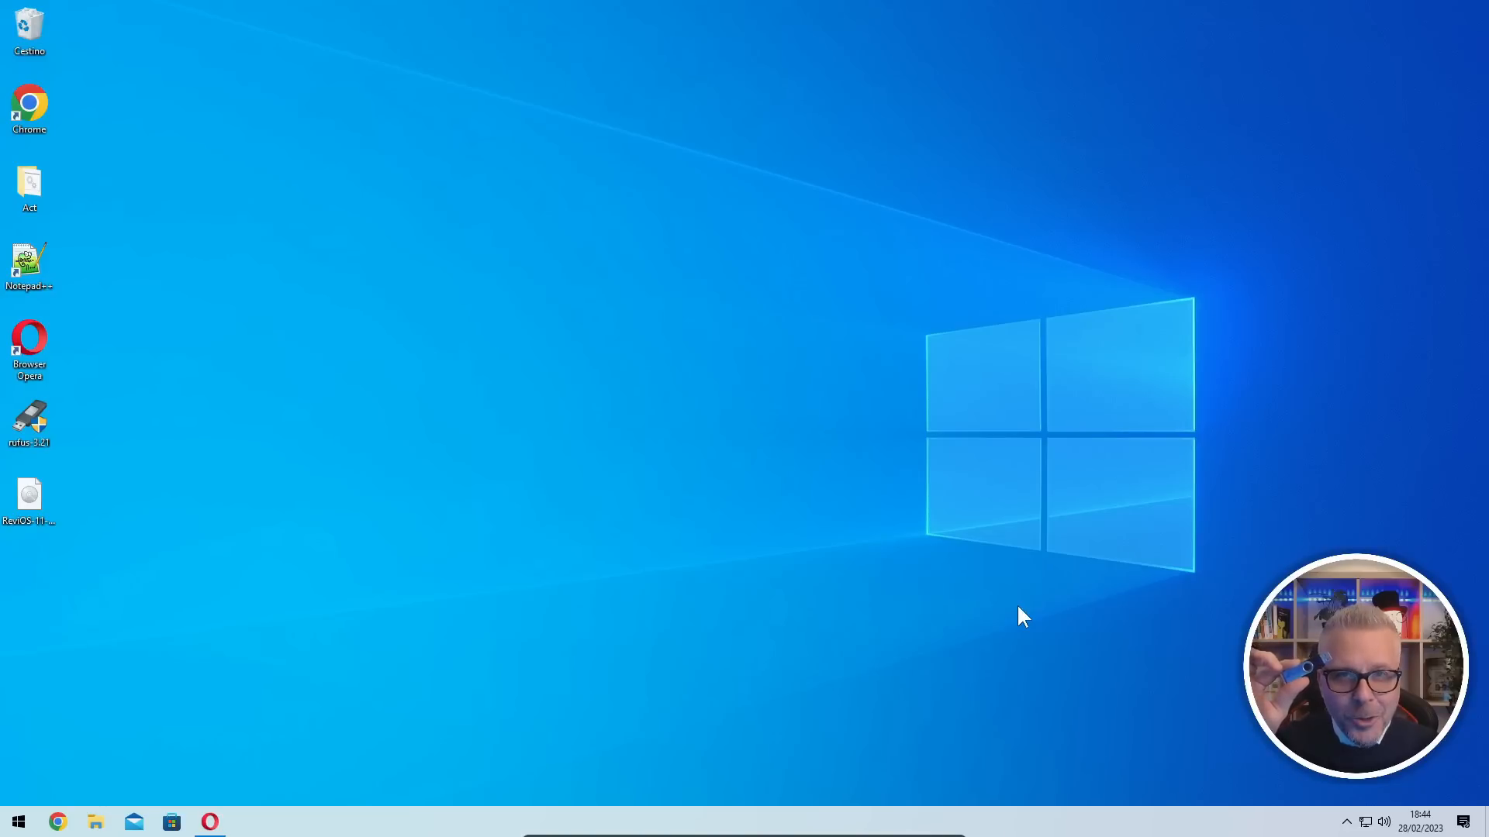
- Launch rufus-3.21 from the desktop, allow it to make changes, and load the ReviOS-11-23.02 image as the boot selection
double_click(31, 429)
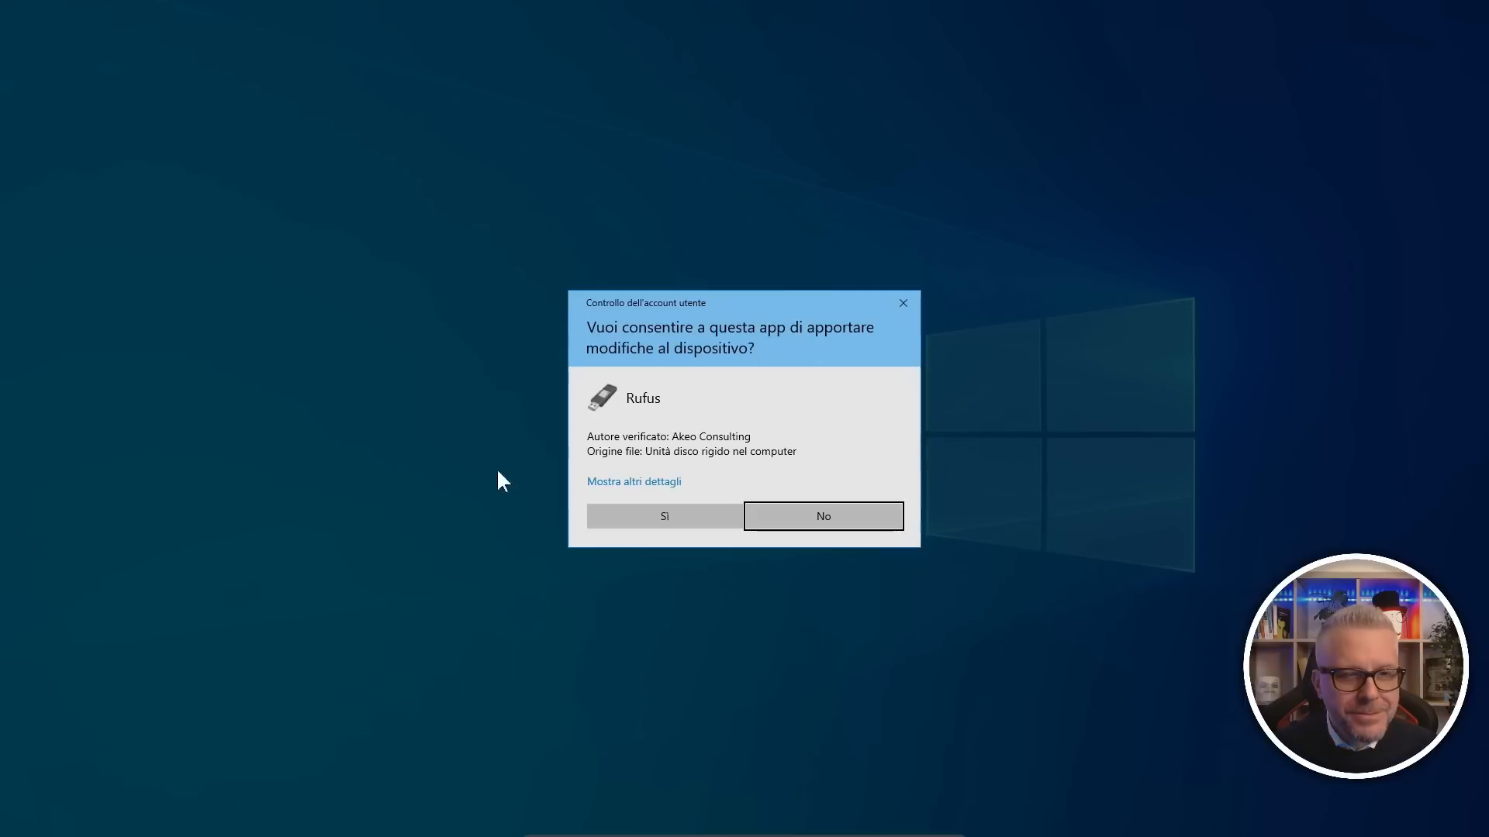
click(671, 514)
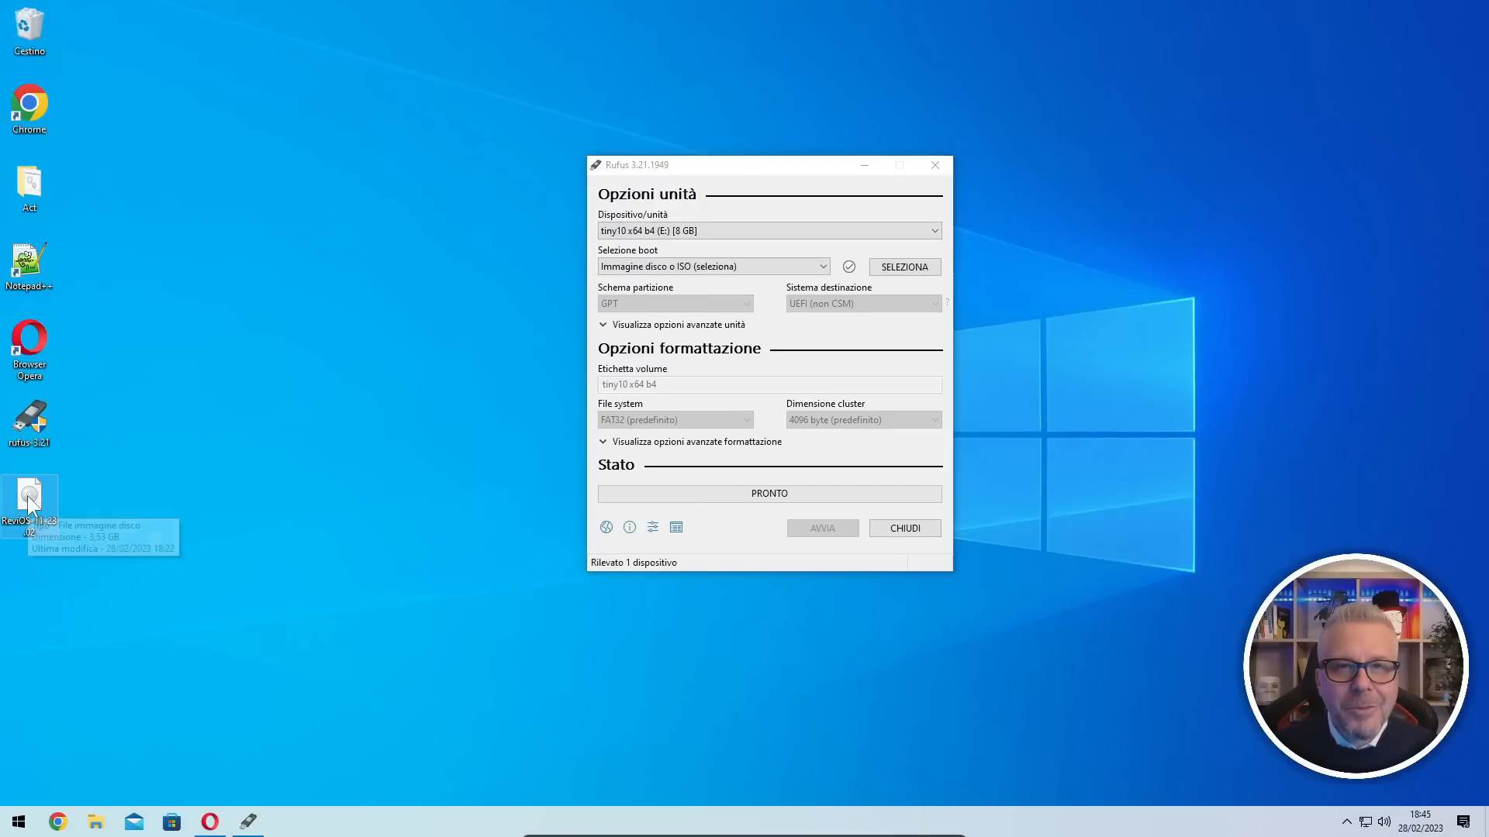
drag(27, 494, 790, 352)
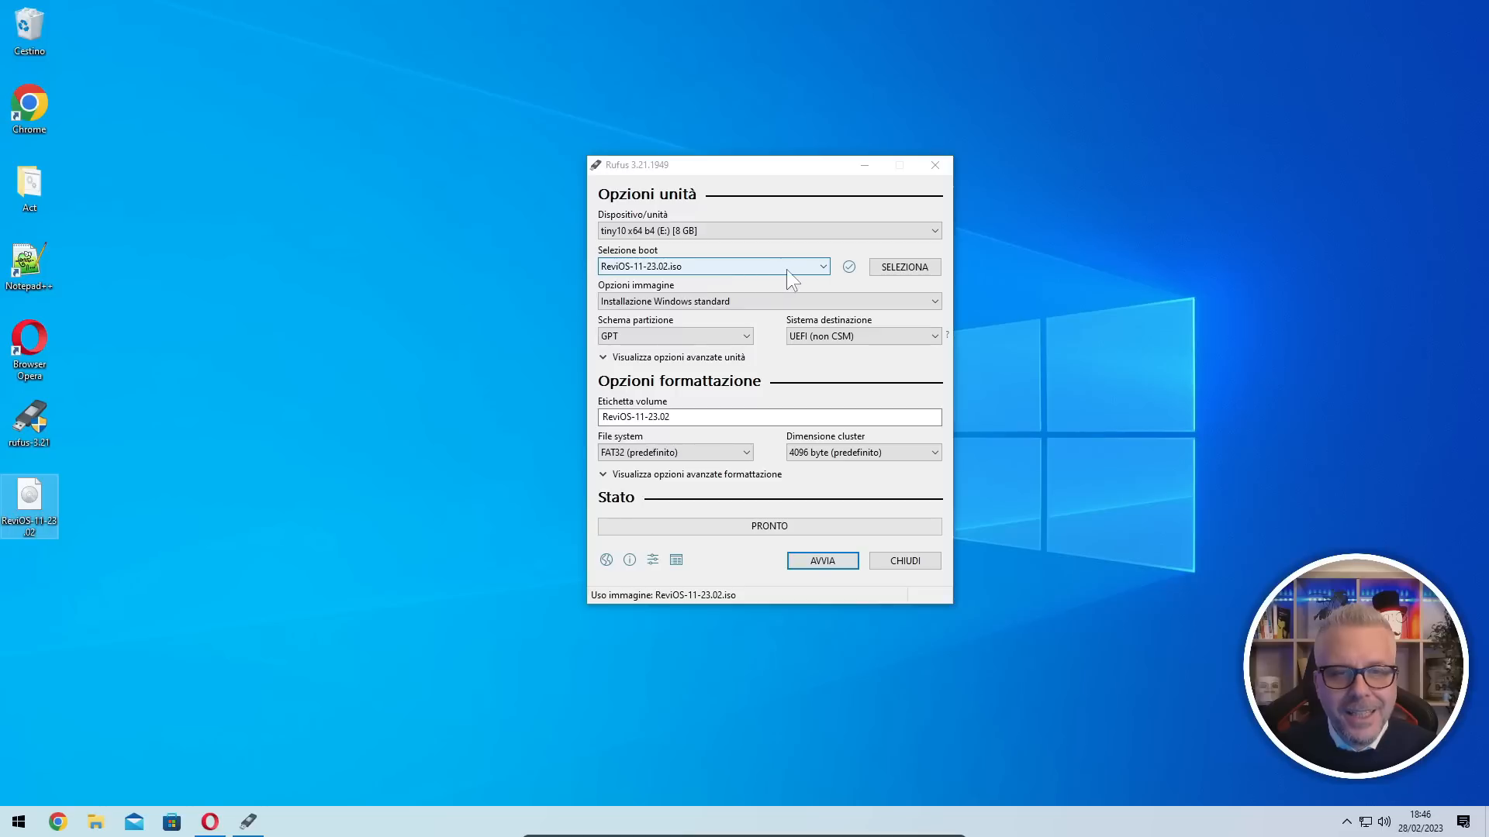
- Check the available partition schemes for the USB drive and keep GPT
click(698, 314)
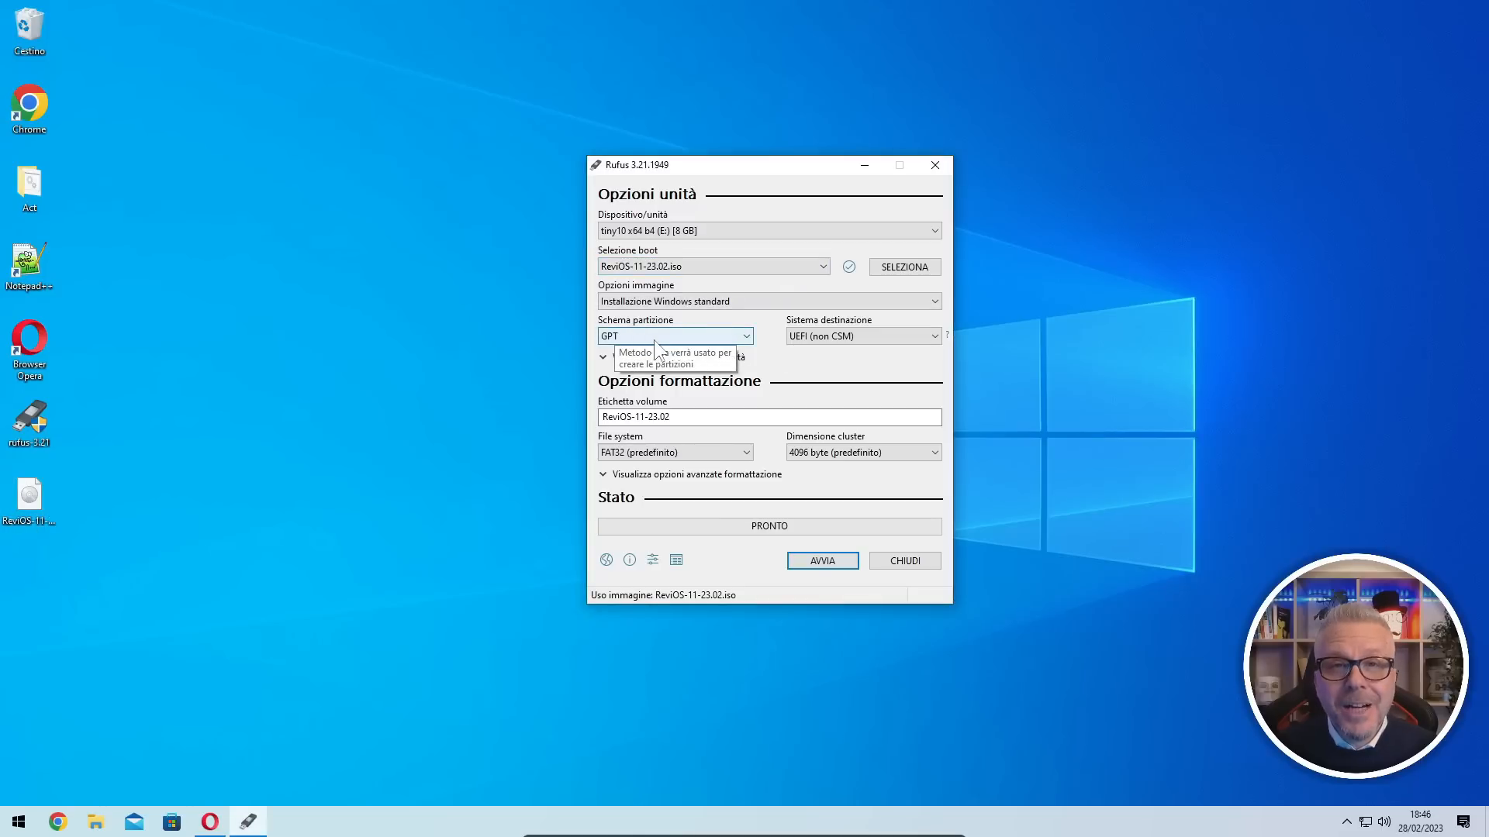
click(743, 337)
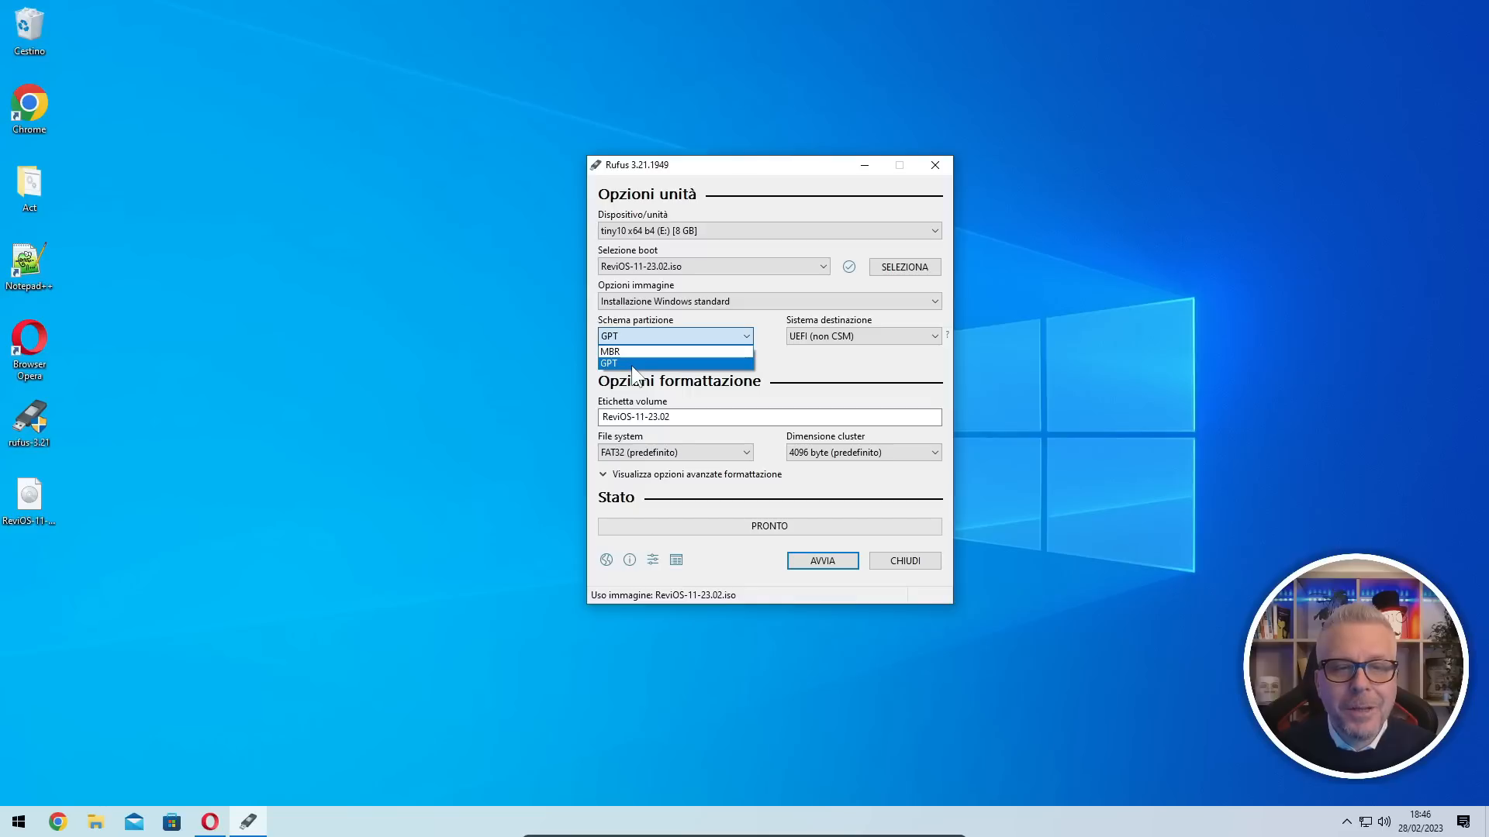
click(832, 371)
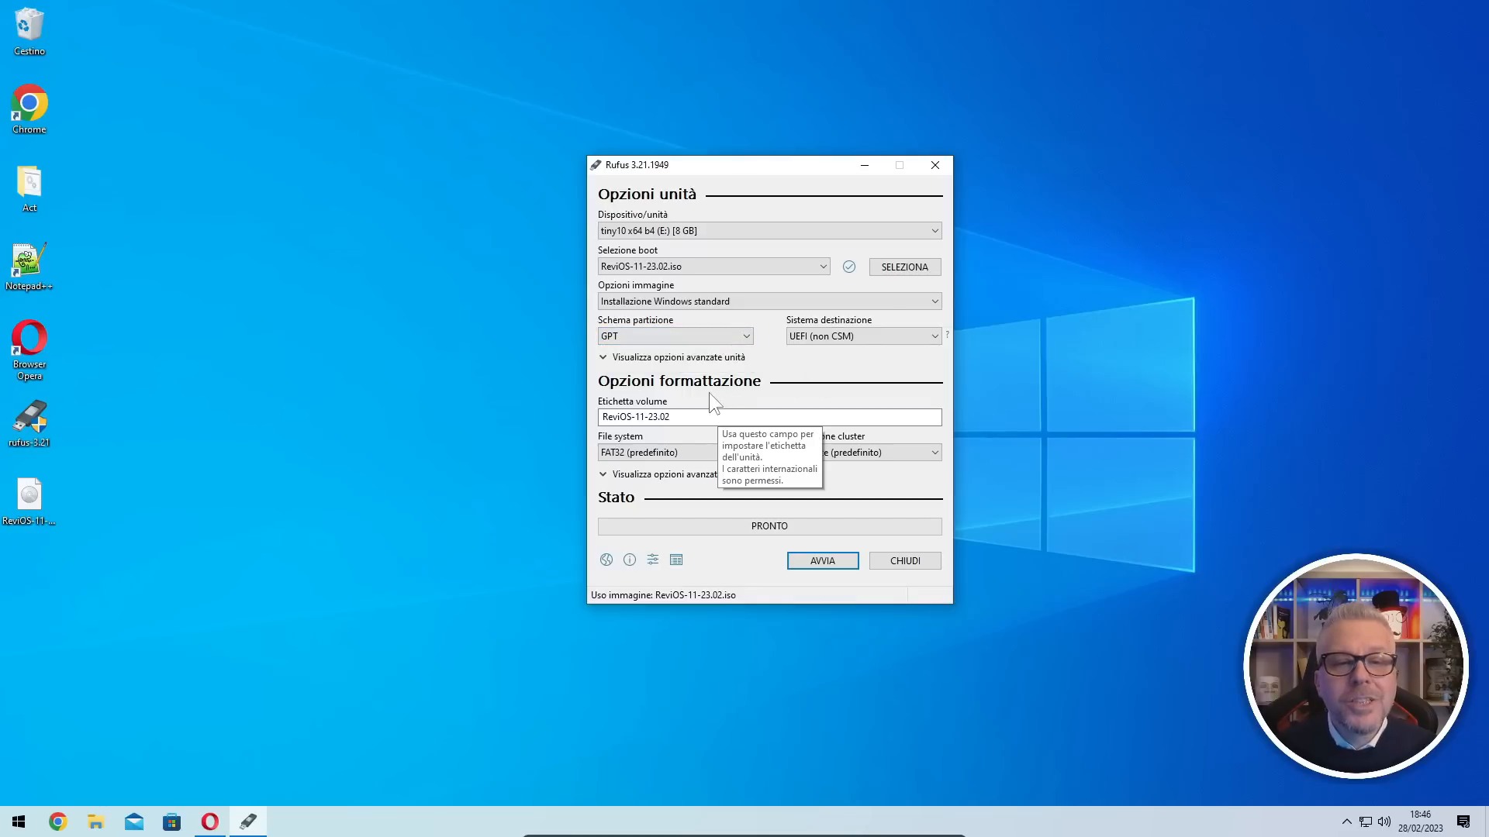
- Write the ReviOS image to the USB drive with all Windows customization options disabled, accepting the data erasure, and close Rufus when finished
click(824, 561)
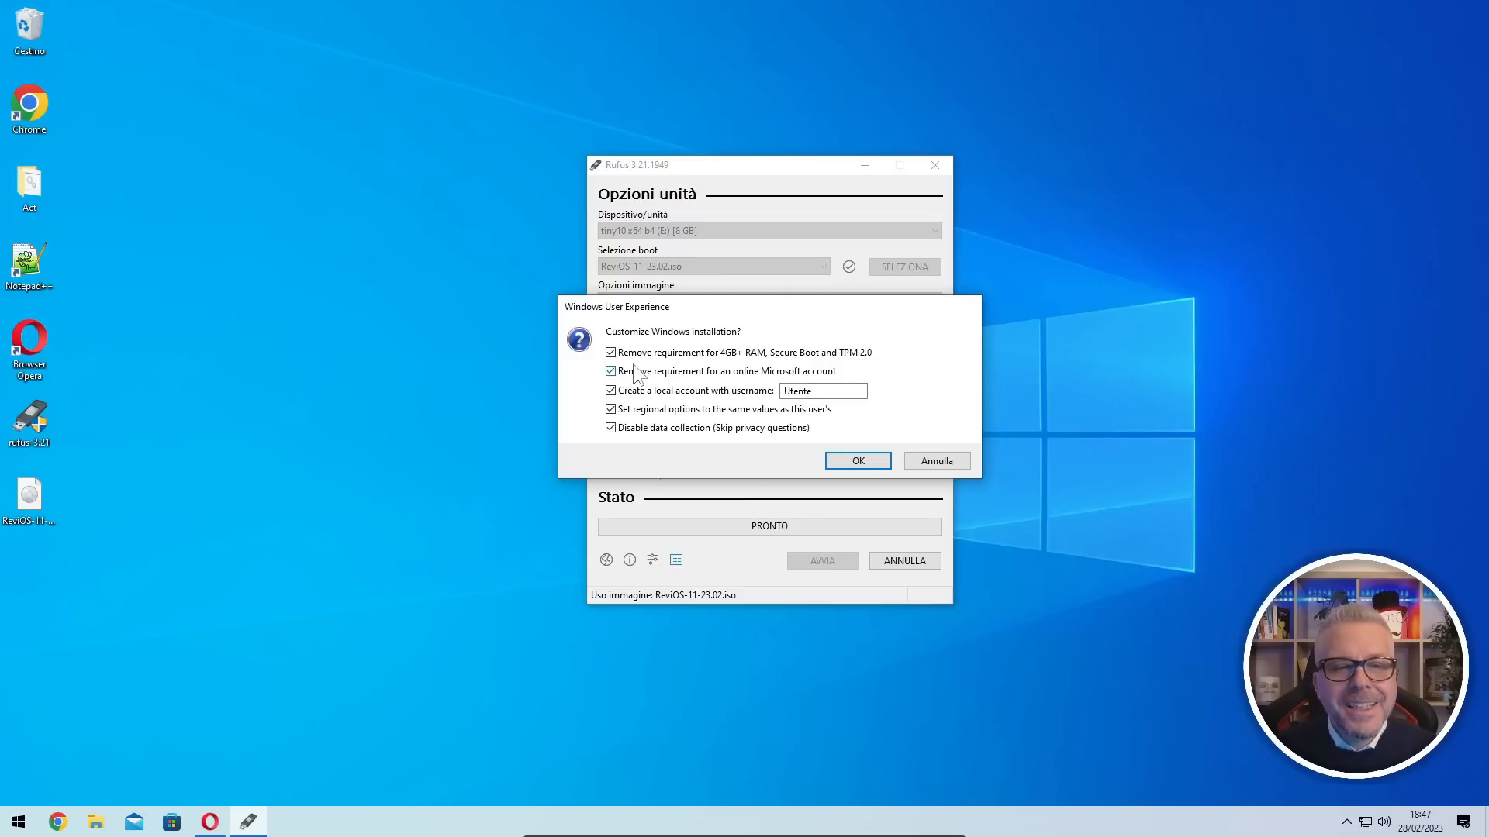
click(610, 352)
click(610, 371)
click(610, 391)
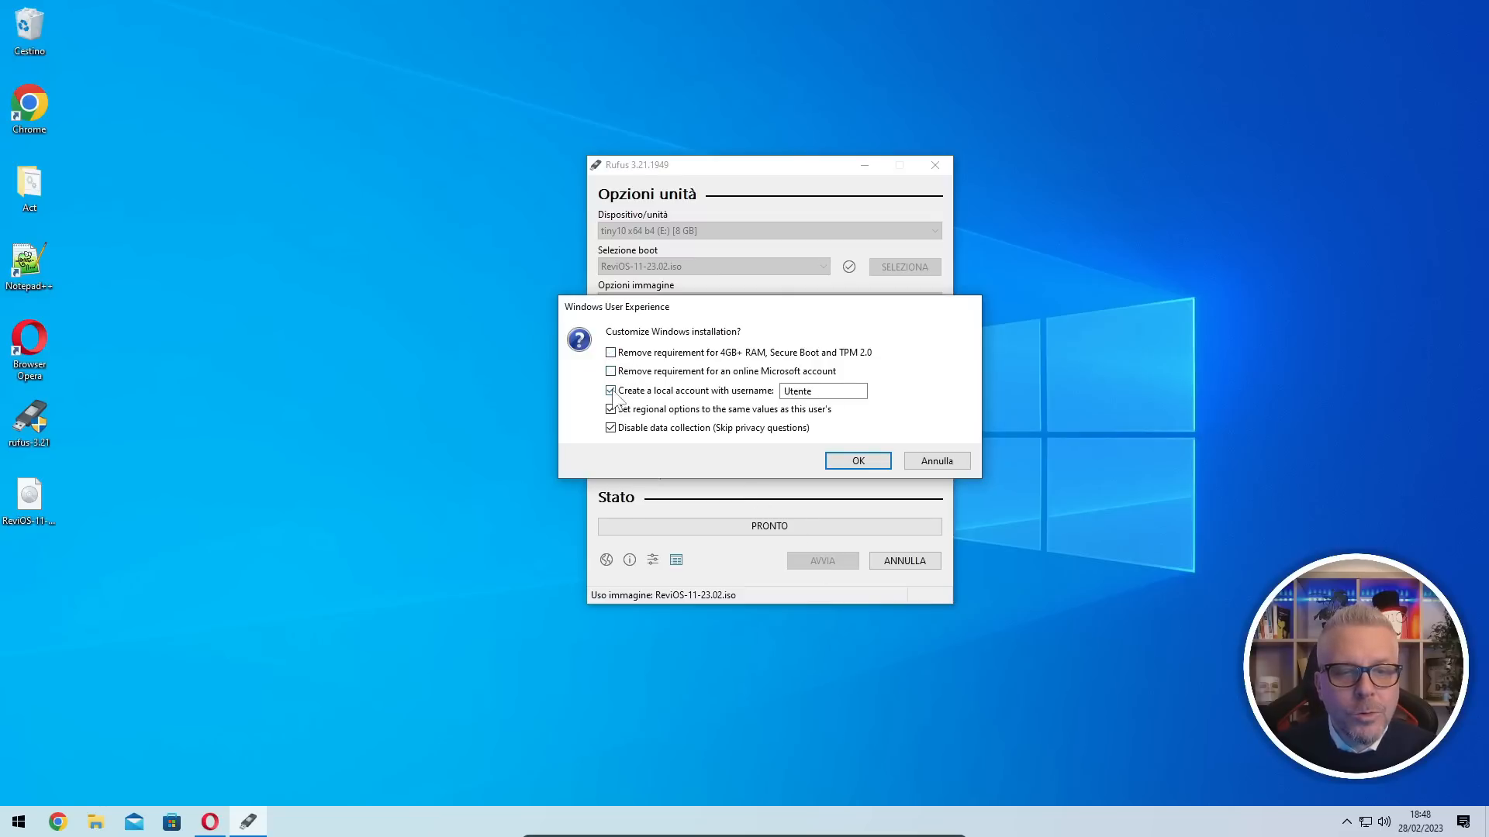
click(614, 409)
click(611, 427)
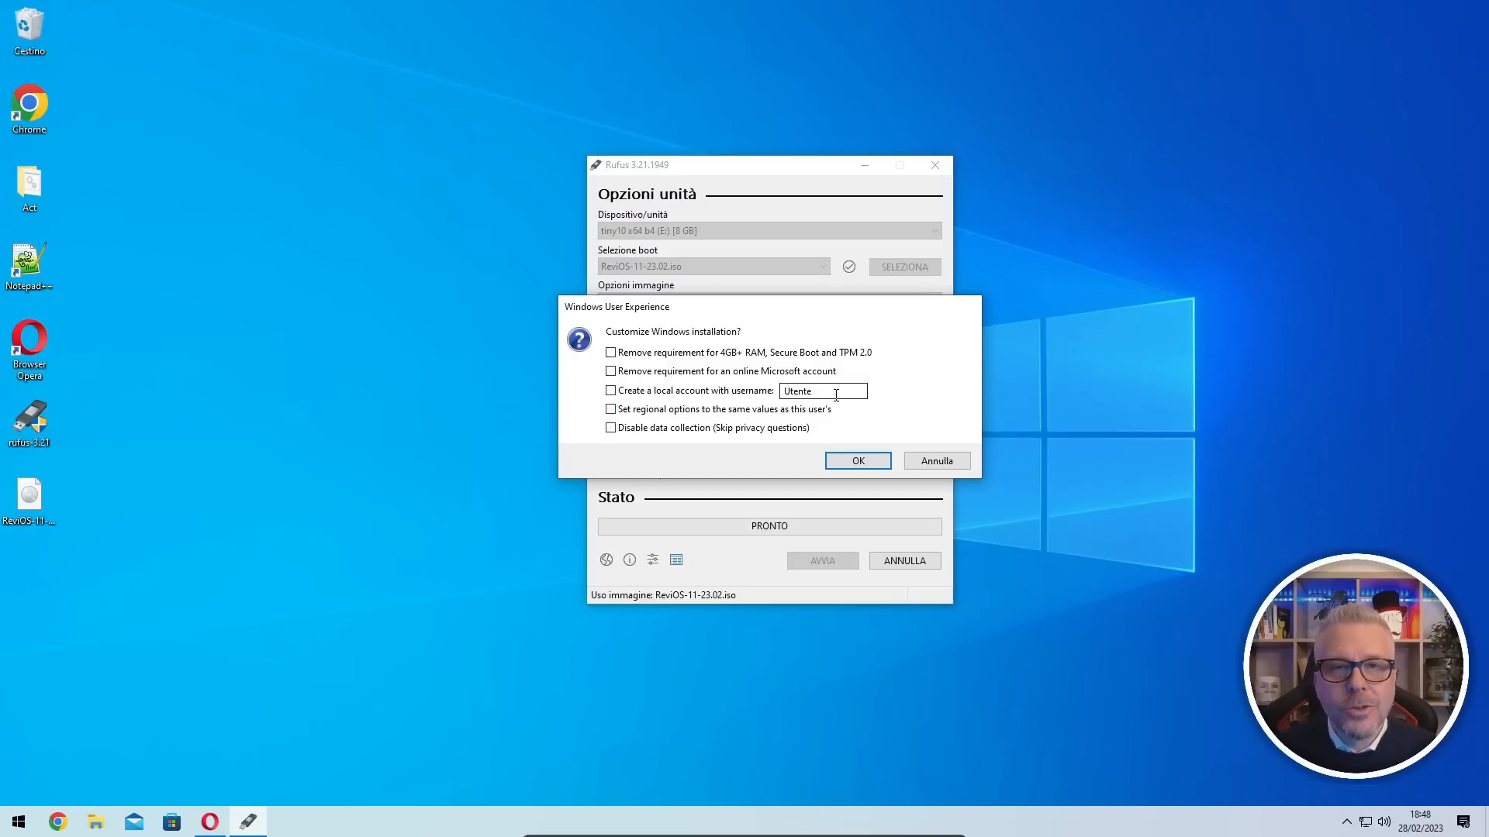
click(865, 460)
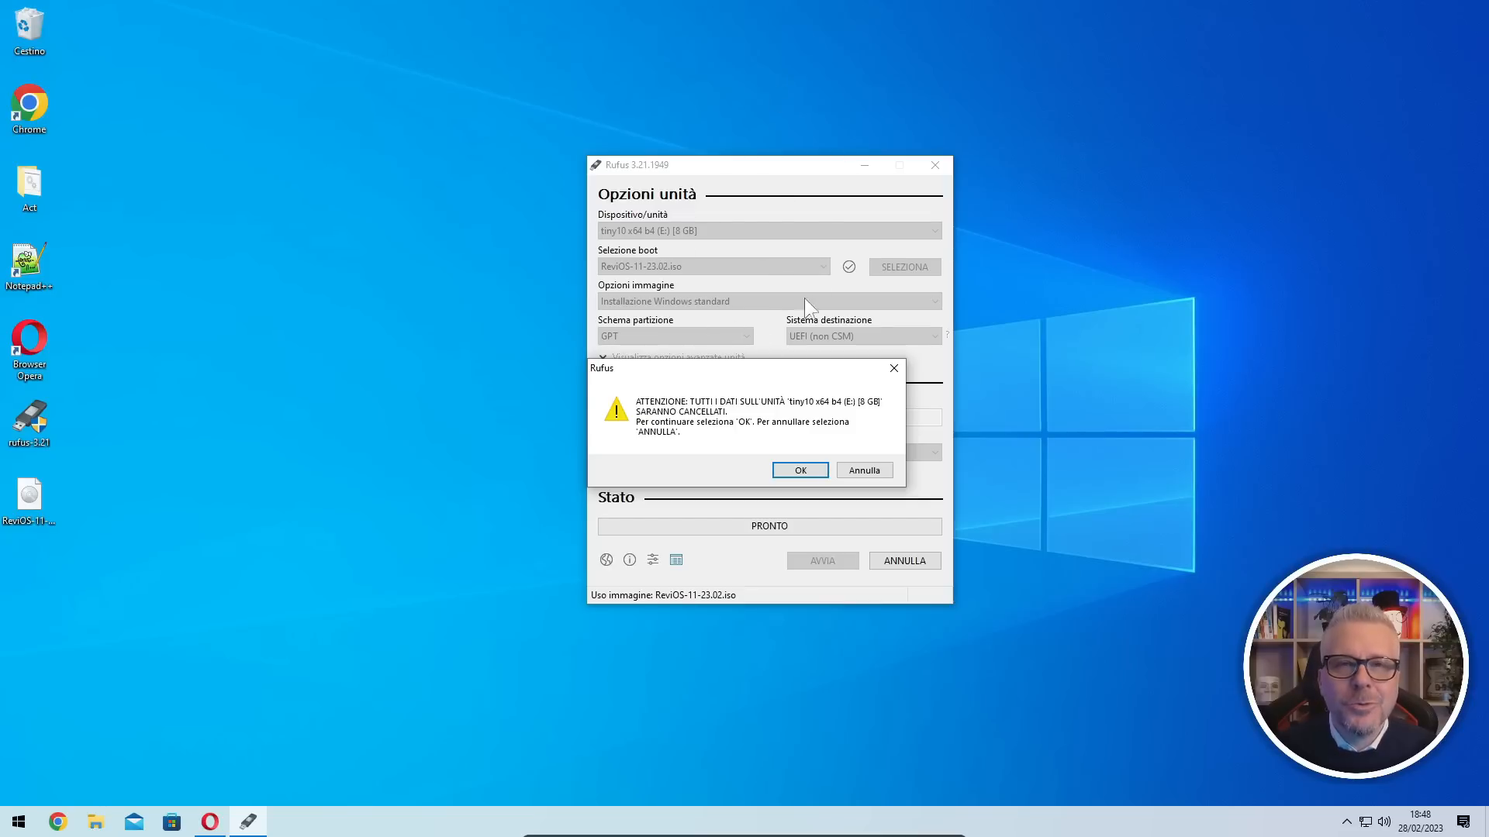
click(801, 470)
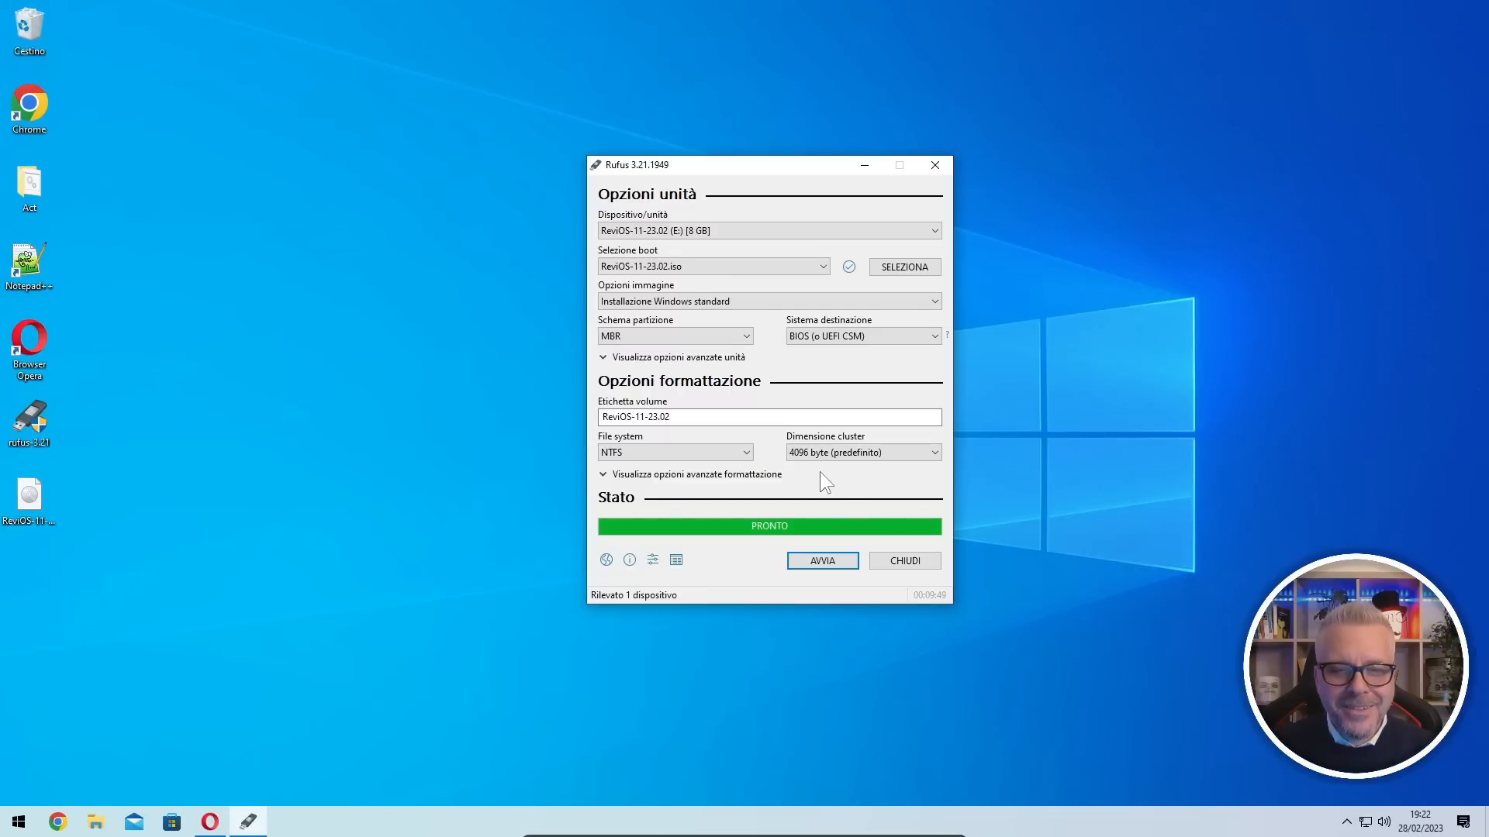
click(905, 561)
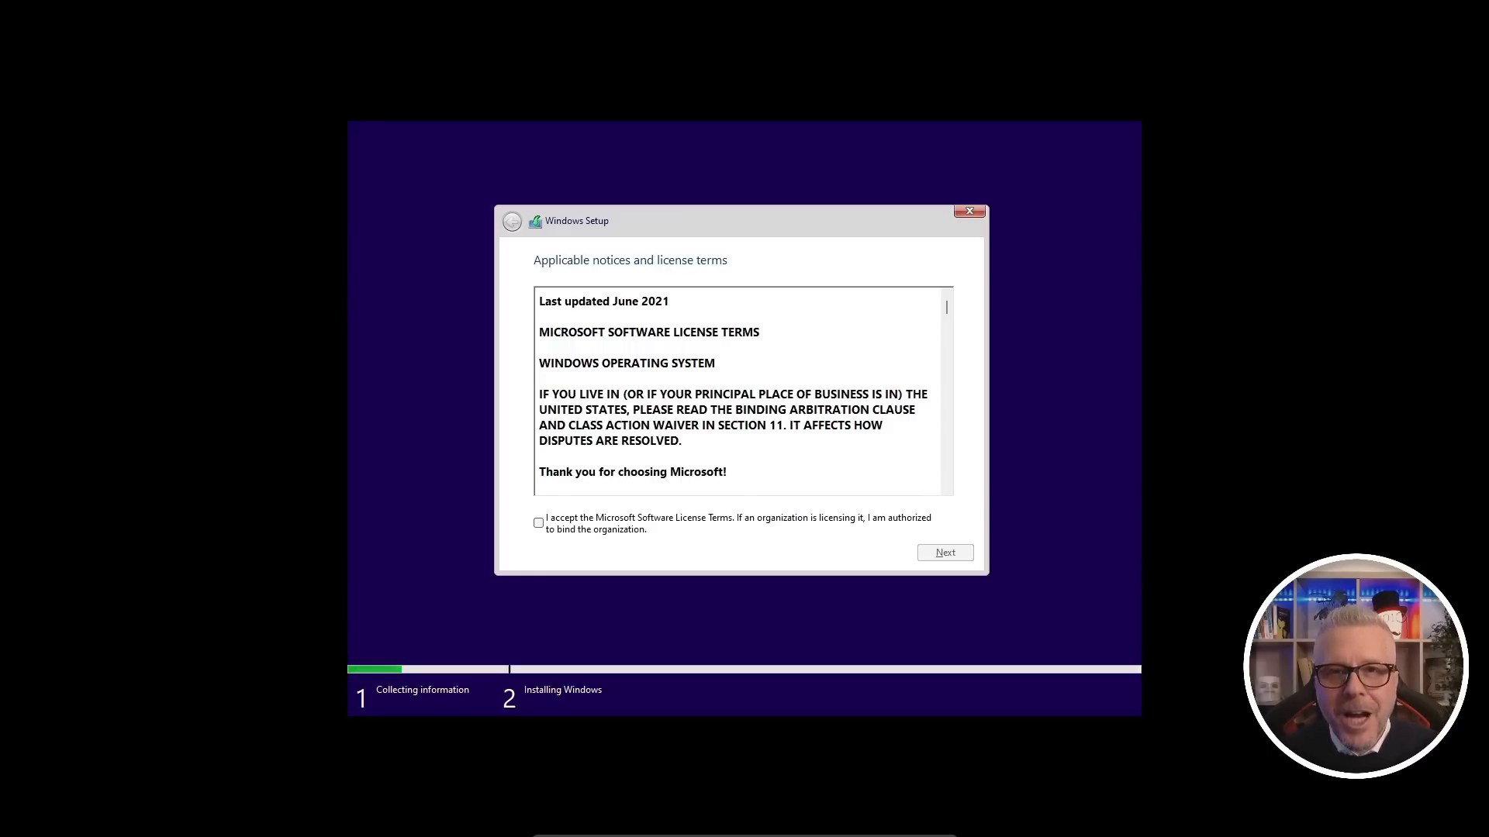
- Accept the Microsoft Software License Terms in Windows Setup and continue
click(539, 524)
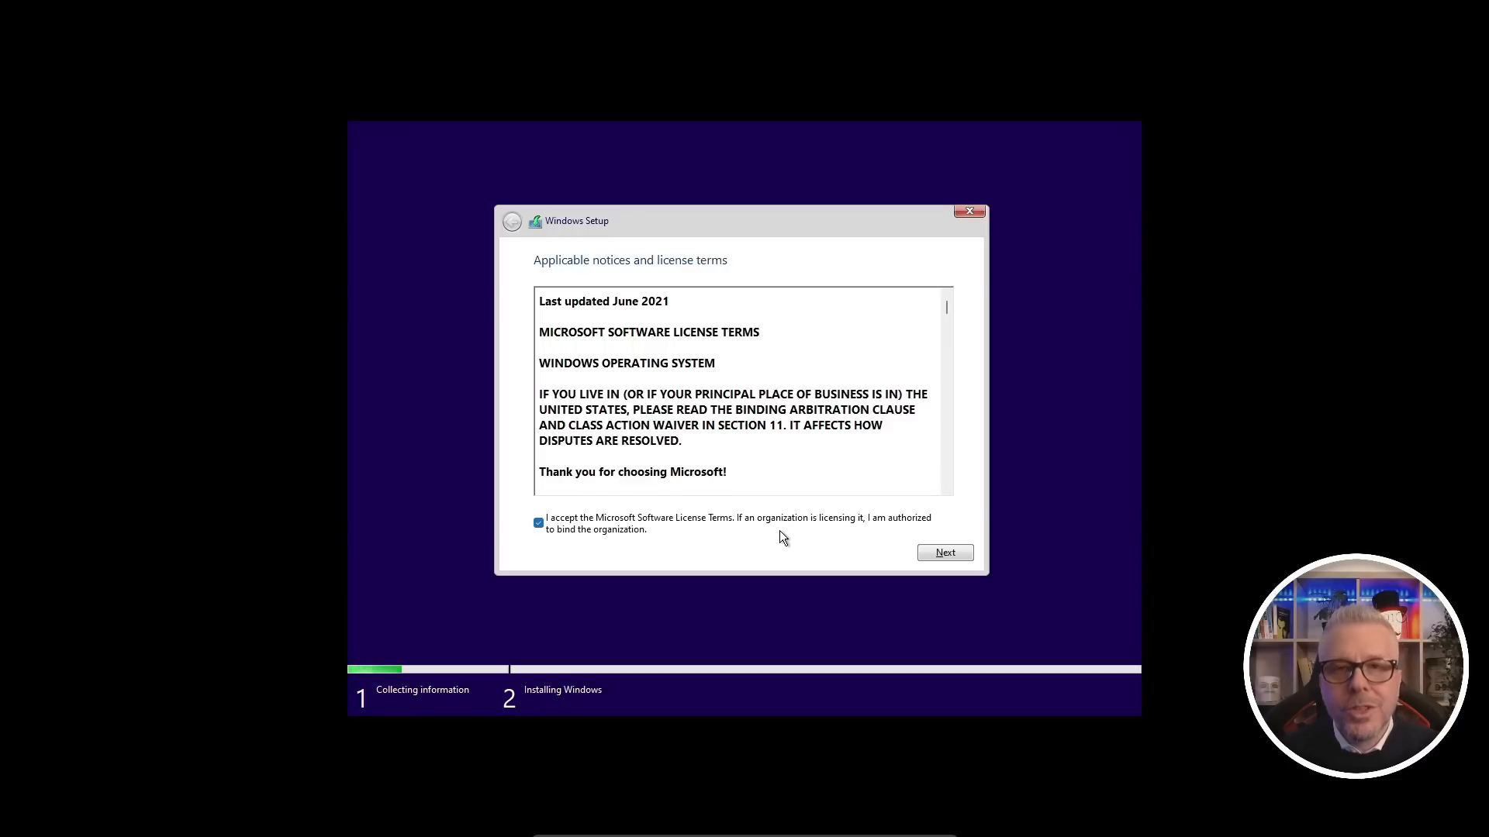
click(961, 556)
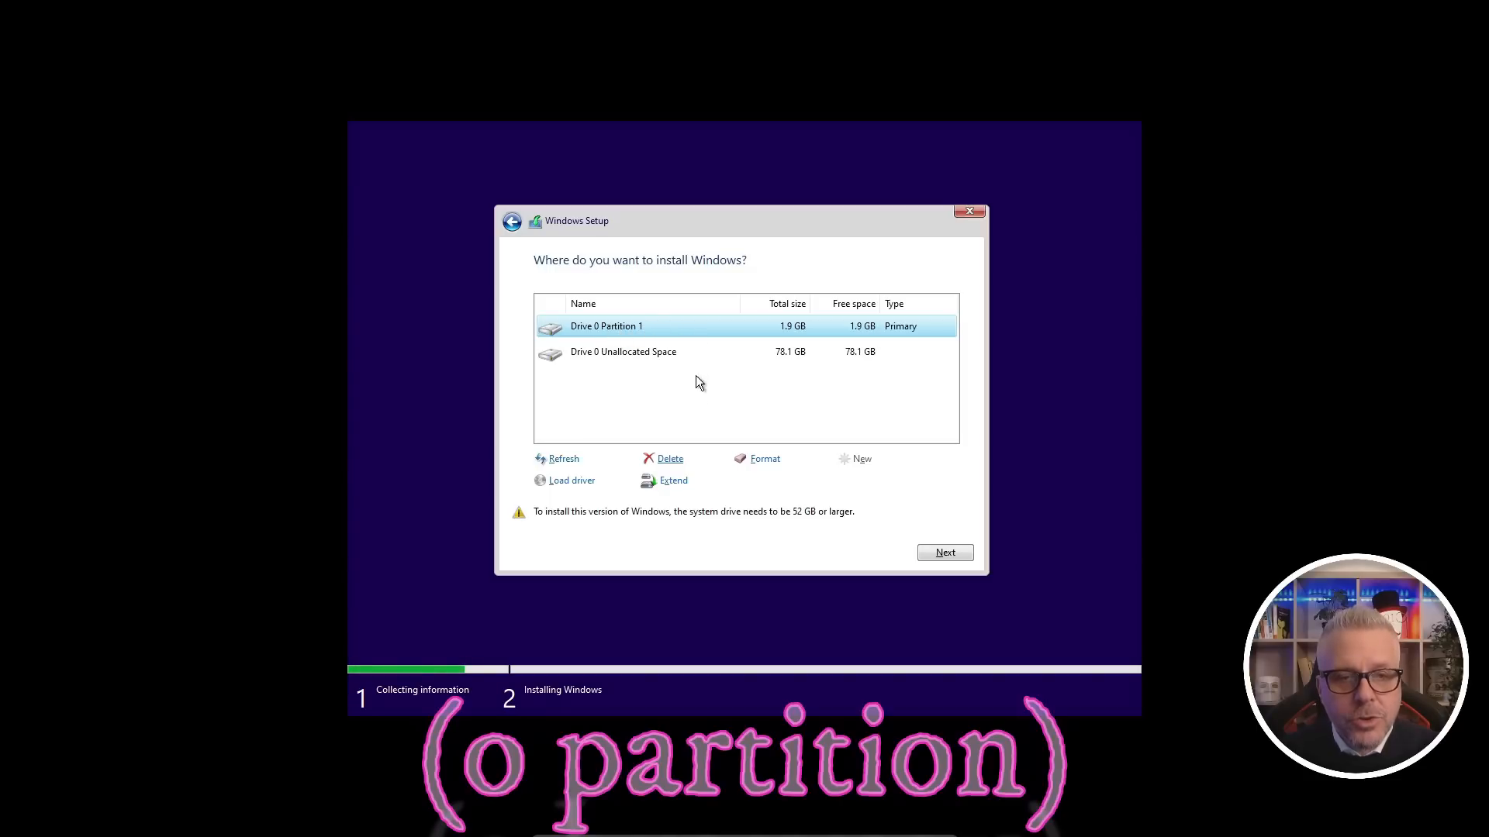
- Delete Drive 0 Partition 1, install Windows on the Drive 0 unallocated space, and restart without waiting for the countdown
click(668, 466)
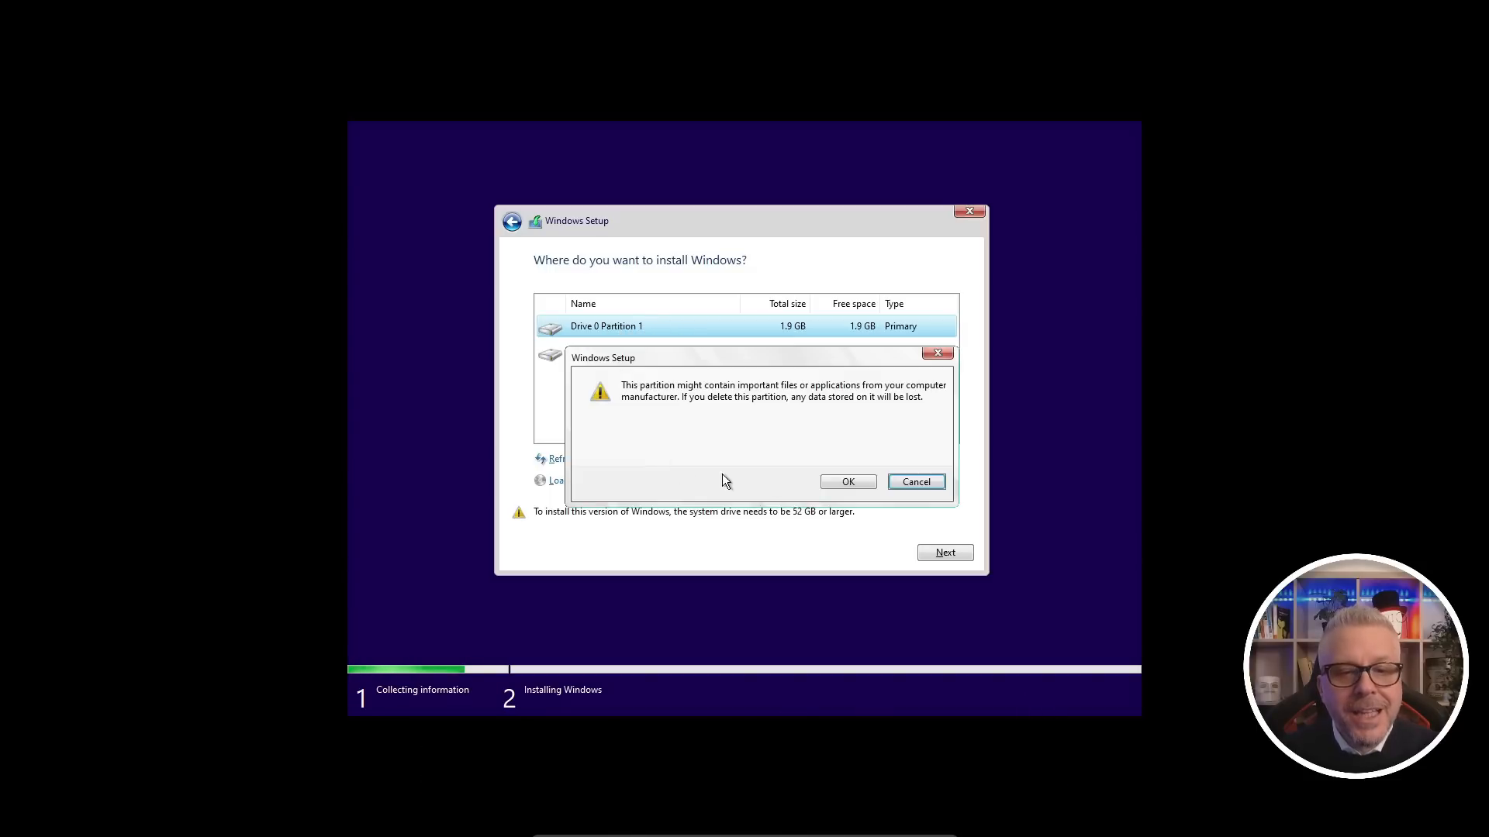
click(857, 482)
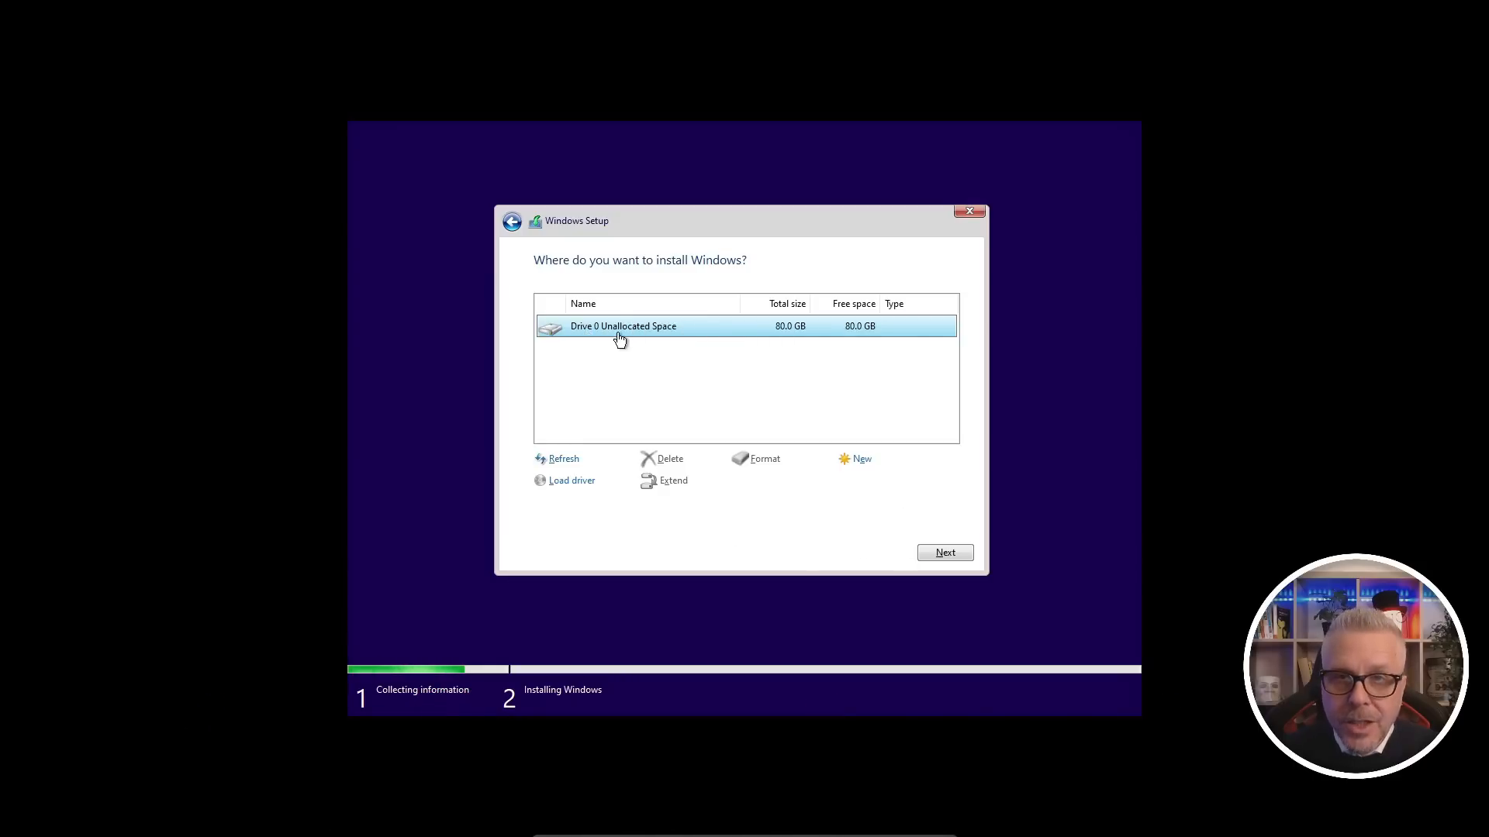
click(949, 550)
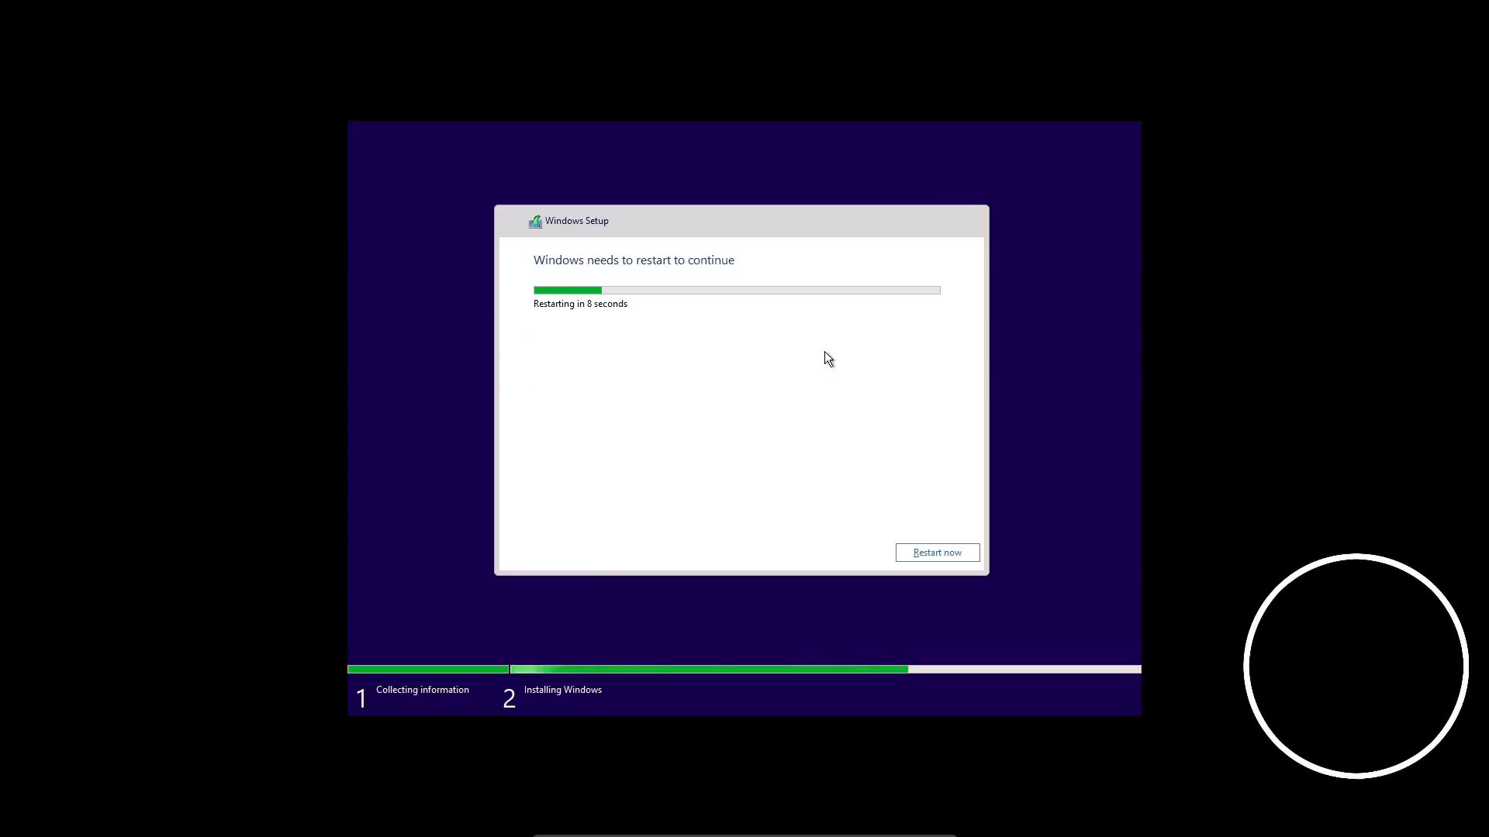
click(937, 553)
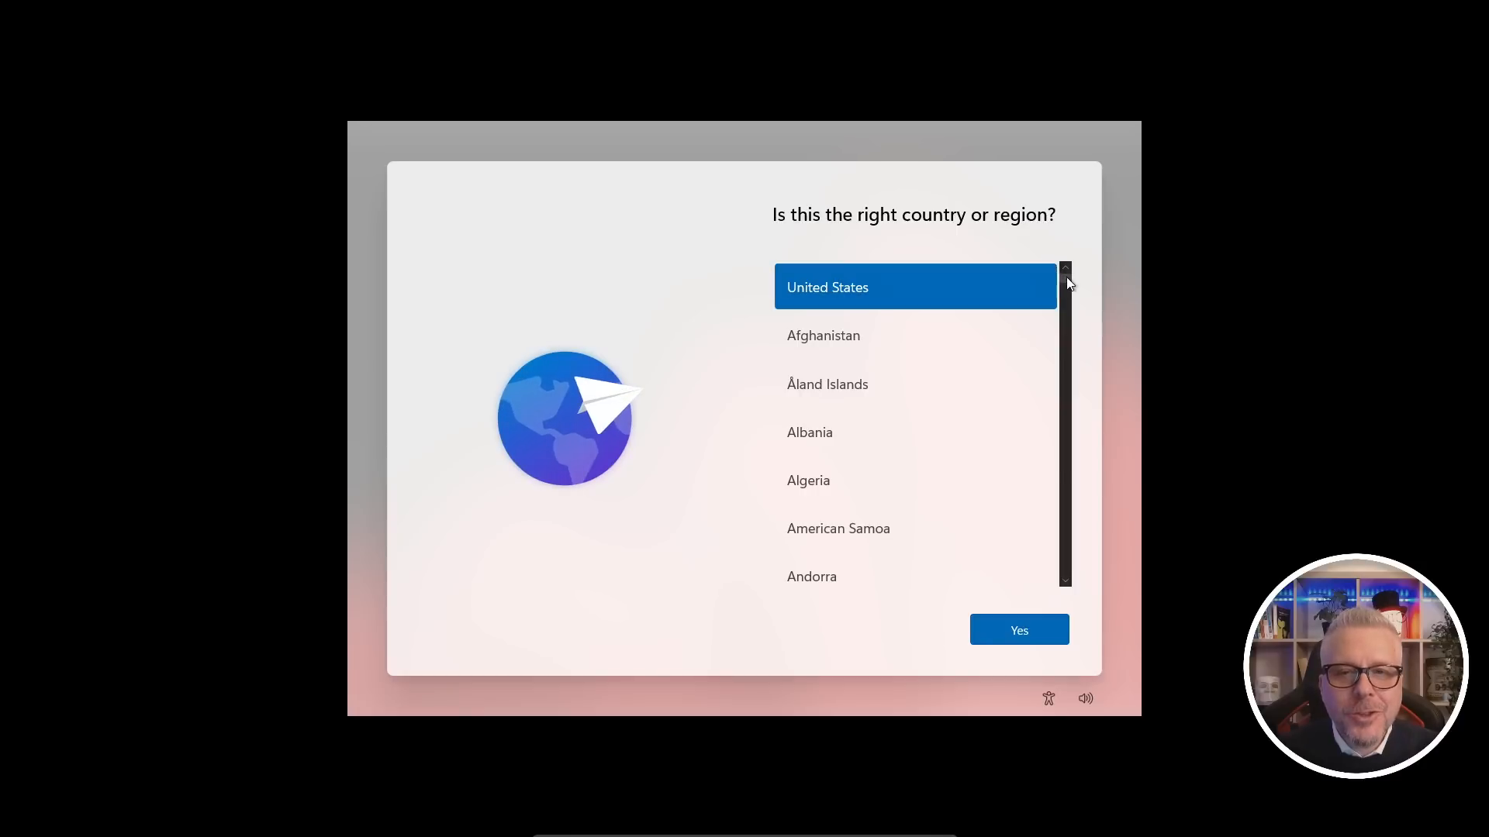
- Set the country or region to Italy and confirm it
drag(1067, 283, 1065, 407)
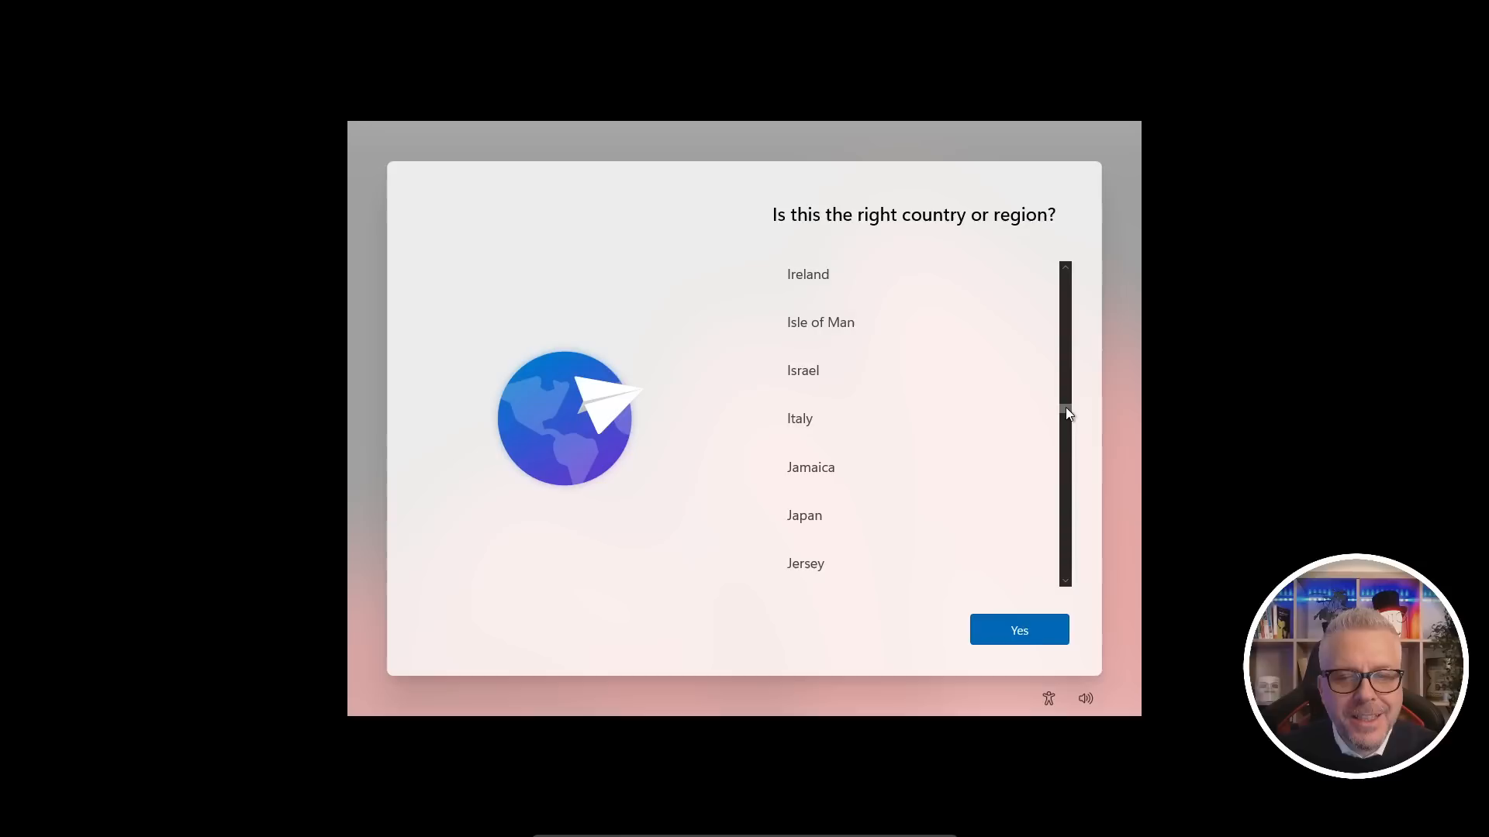
click(799, 423)
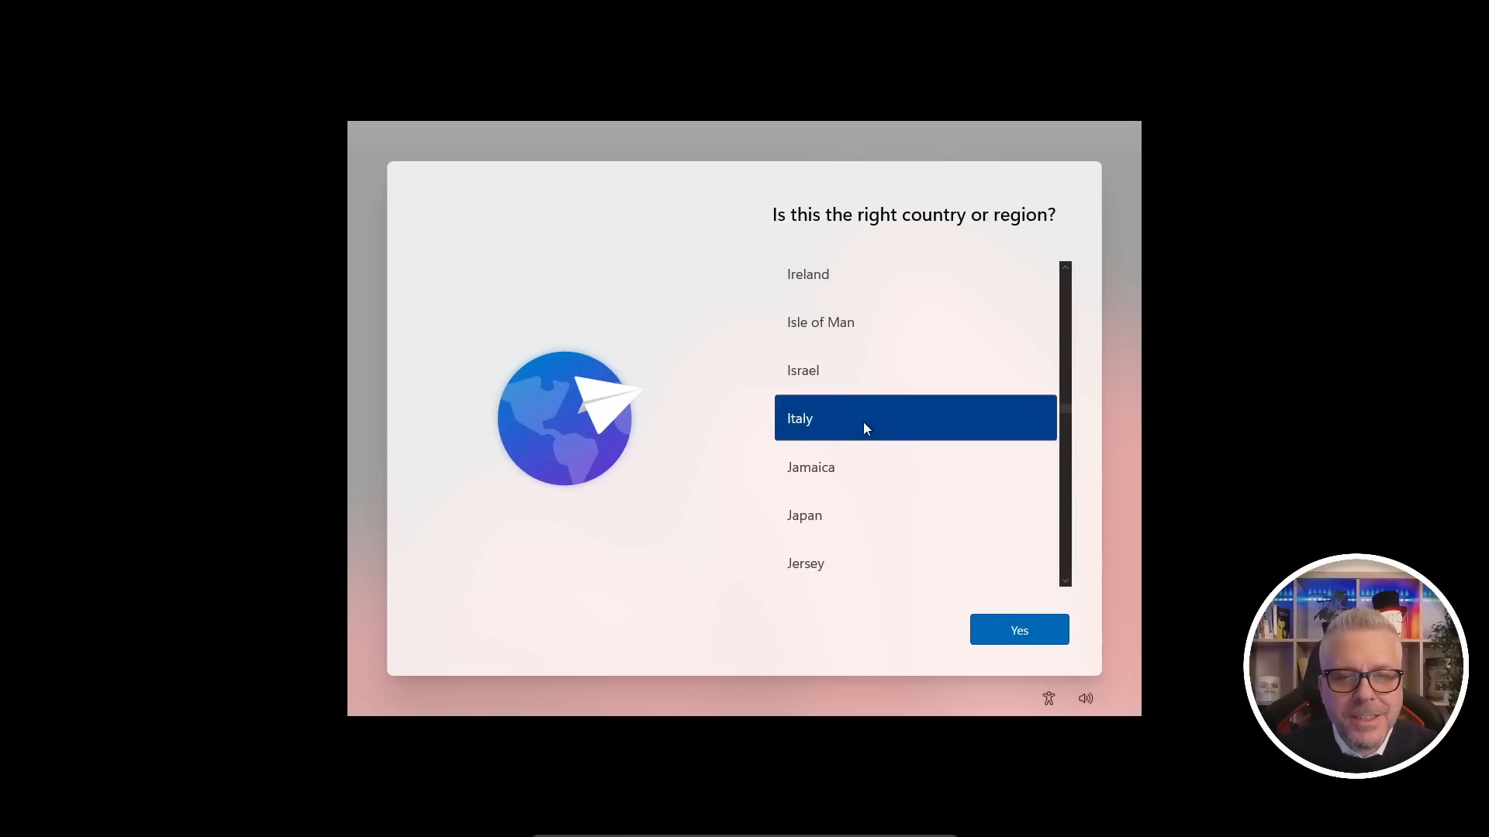
click(1016, 631)
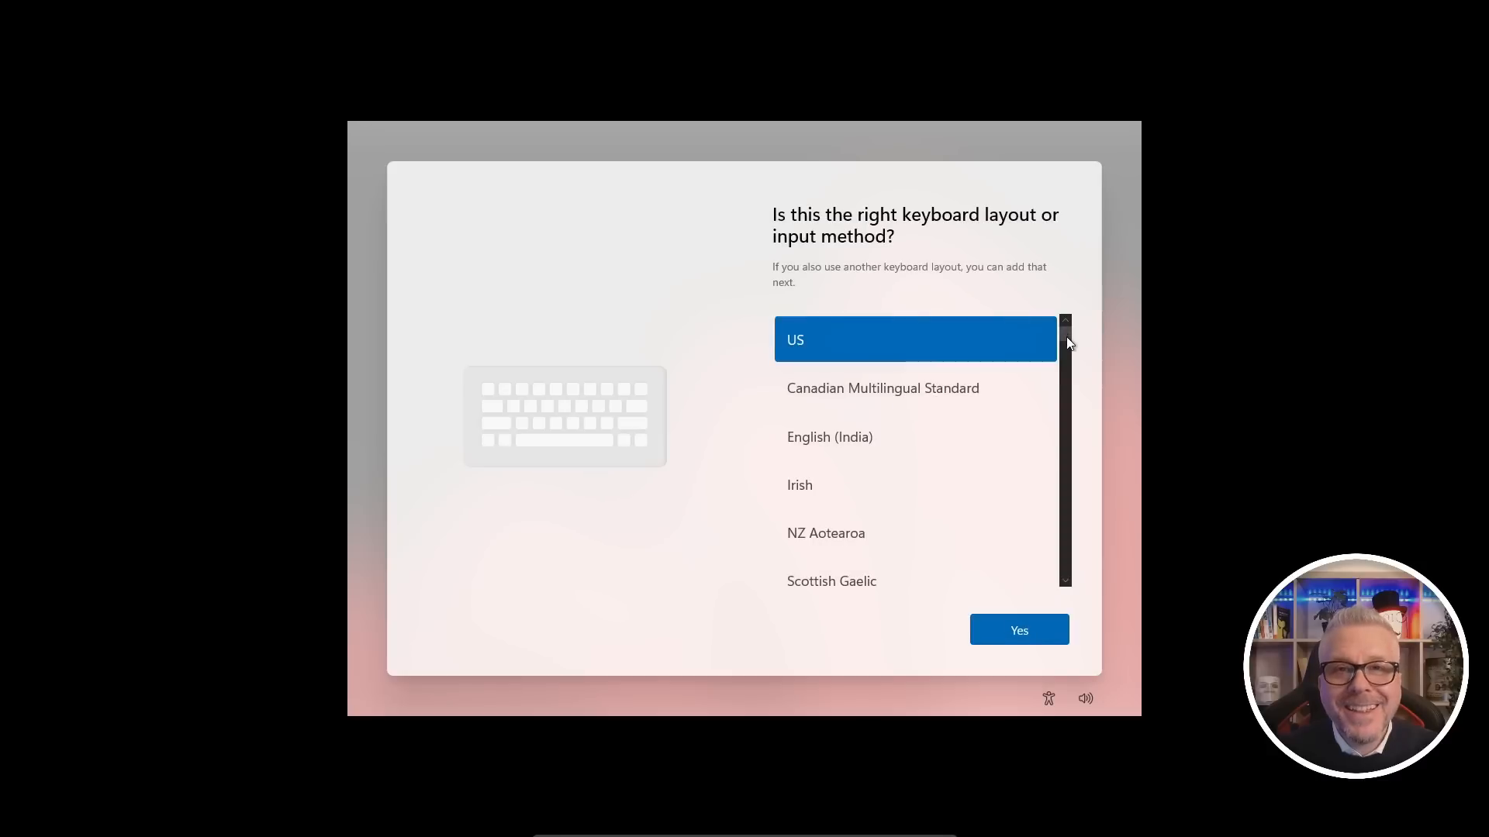
- Choose the Italian keyboard layout and skip adding a second layout
drag(1067, 342, 1058, 453)
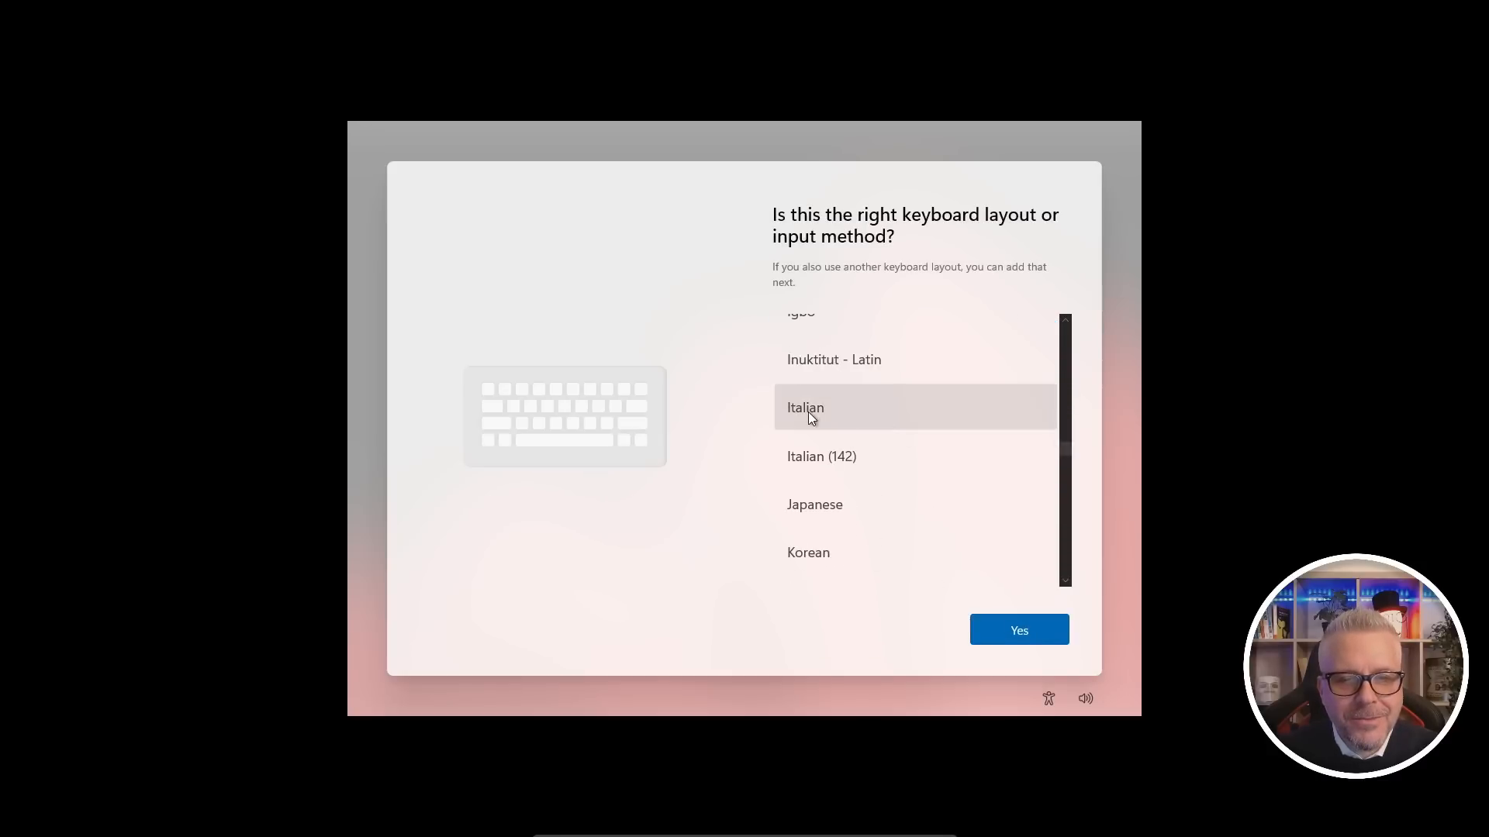
click(807, 411)
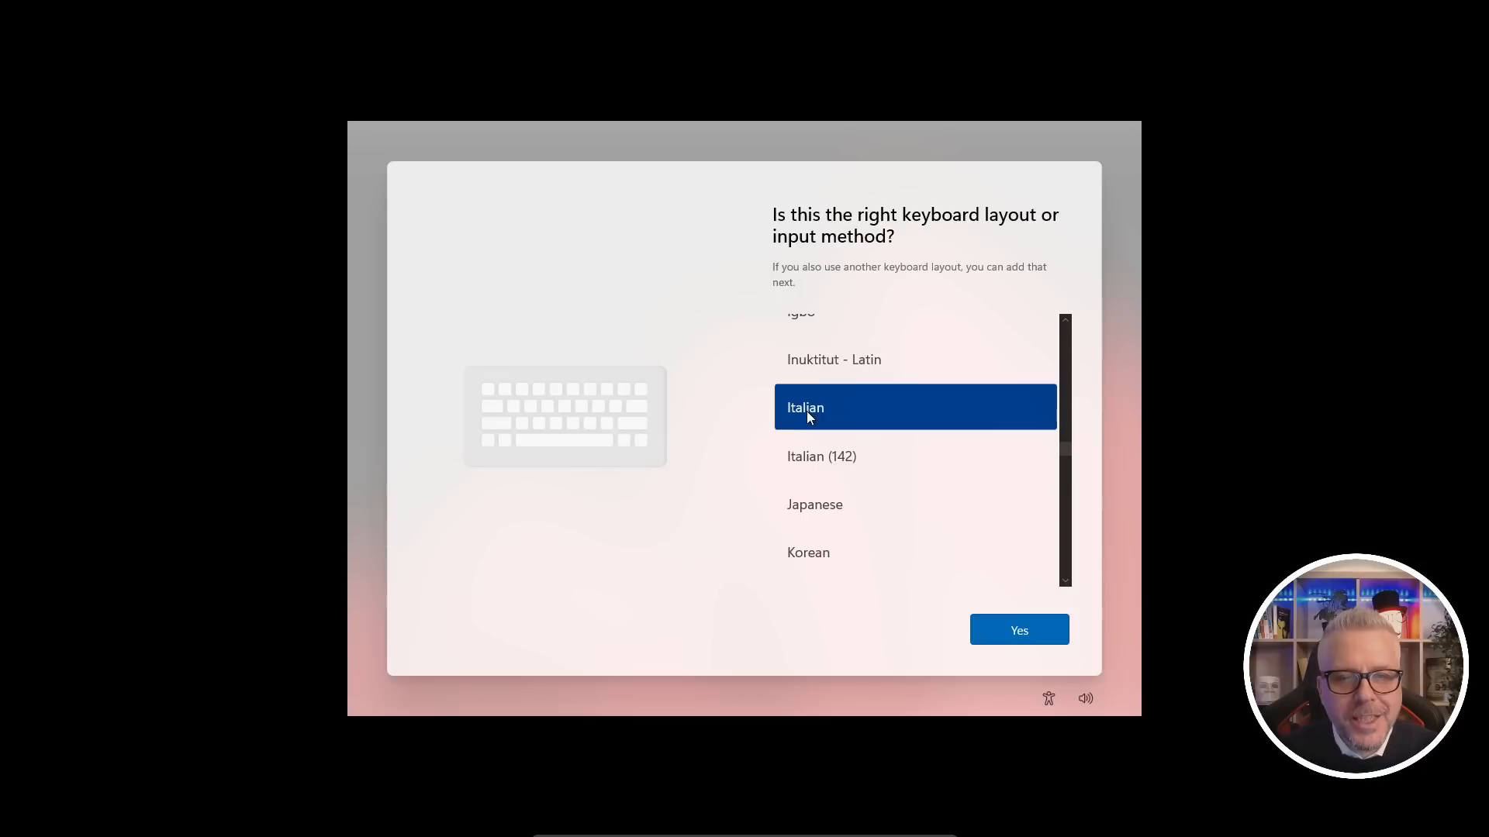
click(1018, 632)
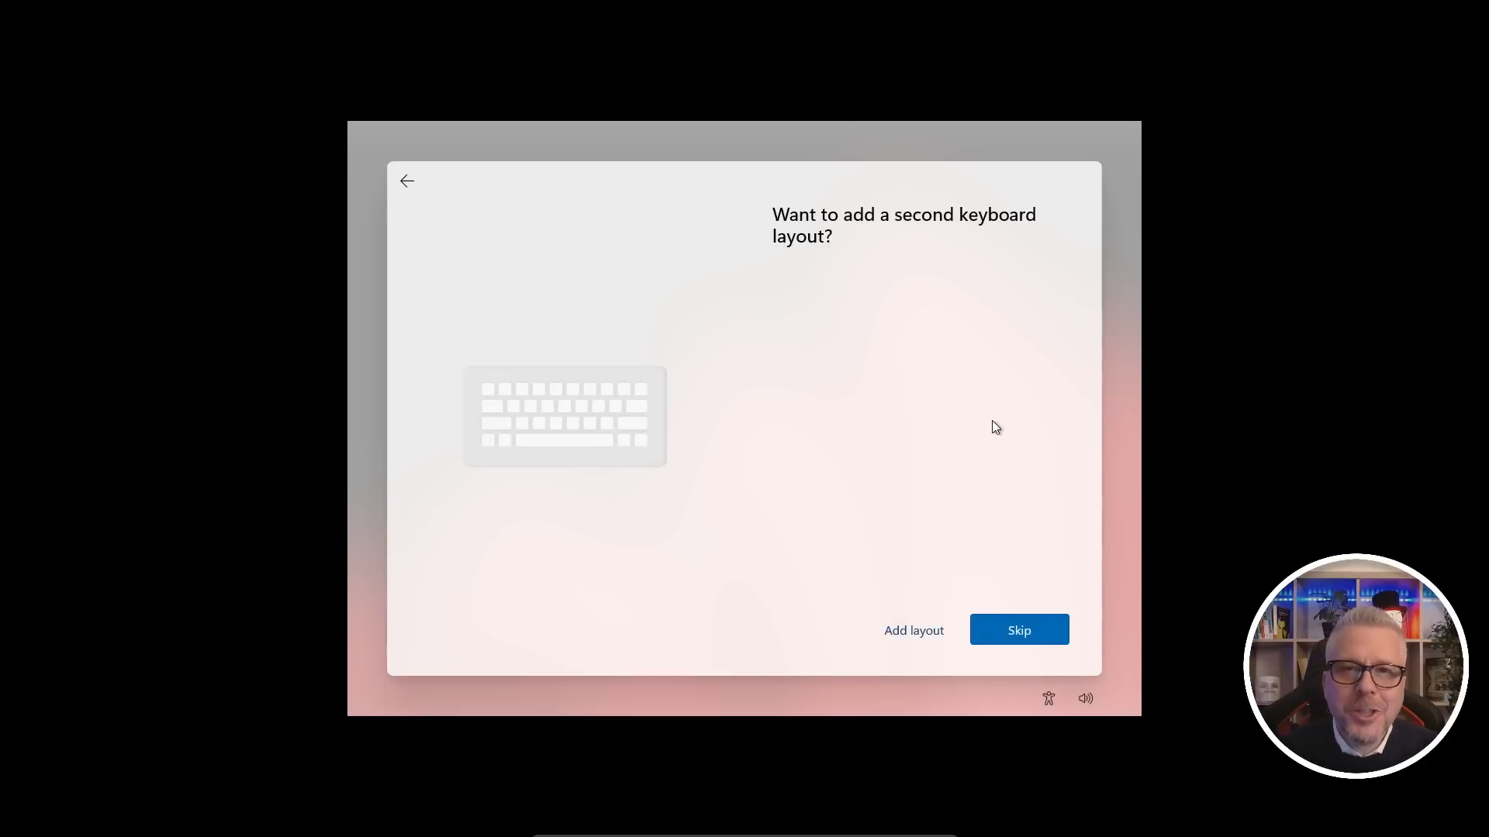
click(1020, 635)
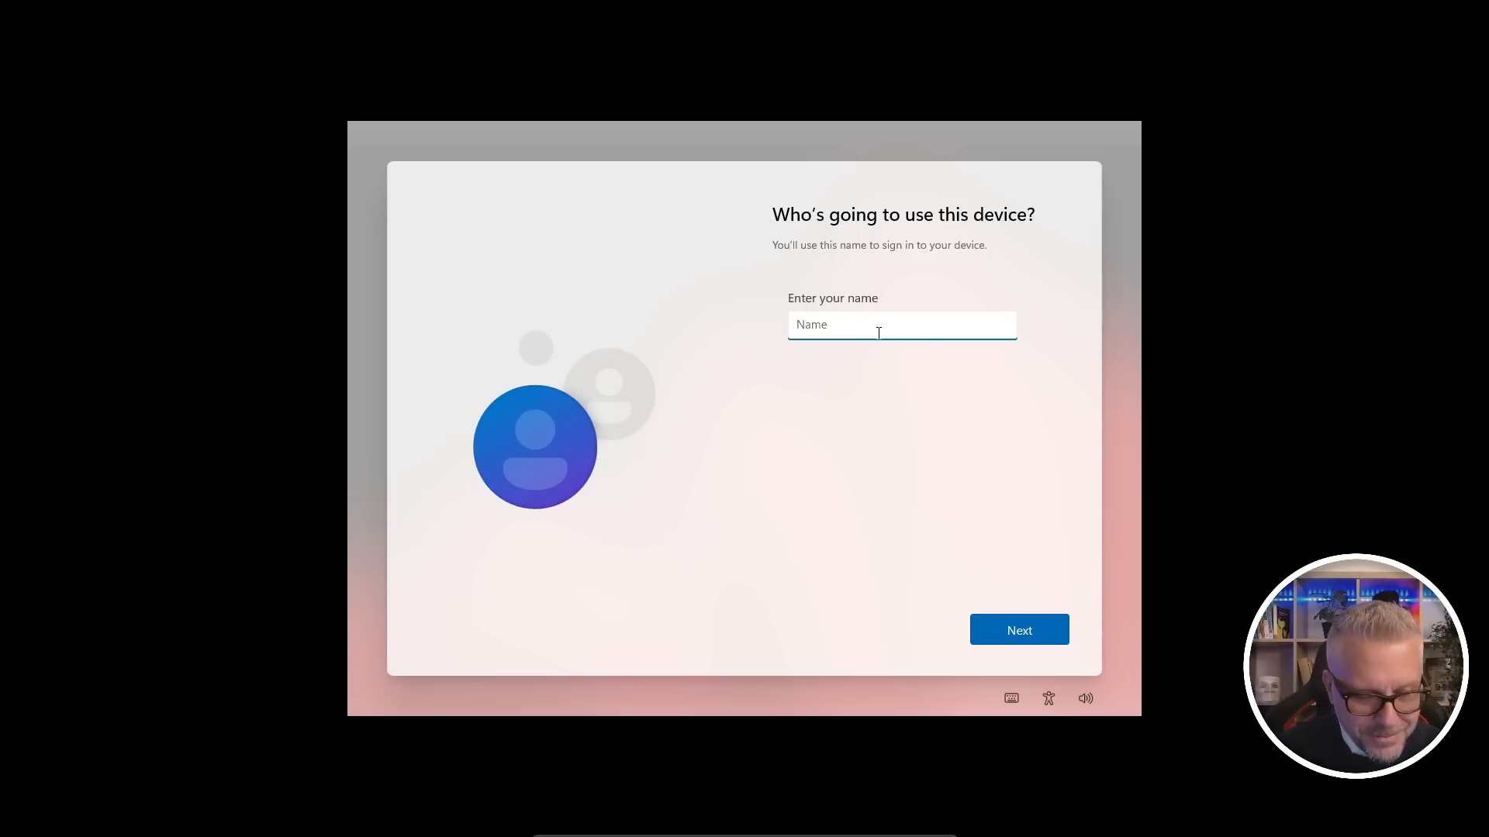
- Create the local account with the user's first name and leave the password blank
text(Vito)
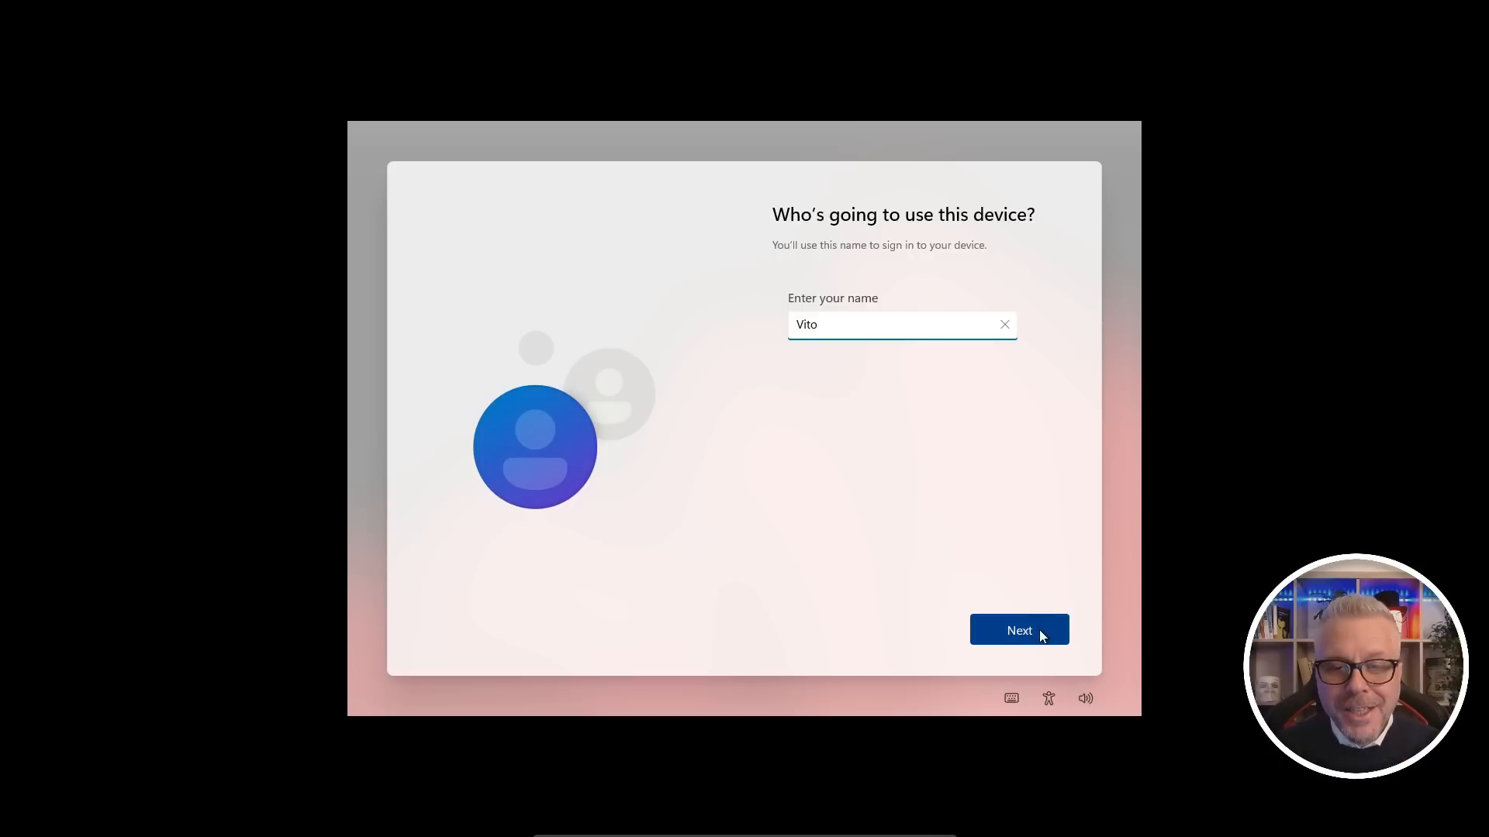
click(1039, 630)
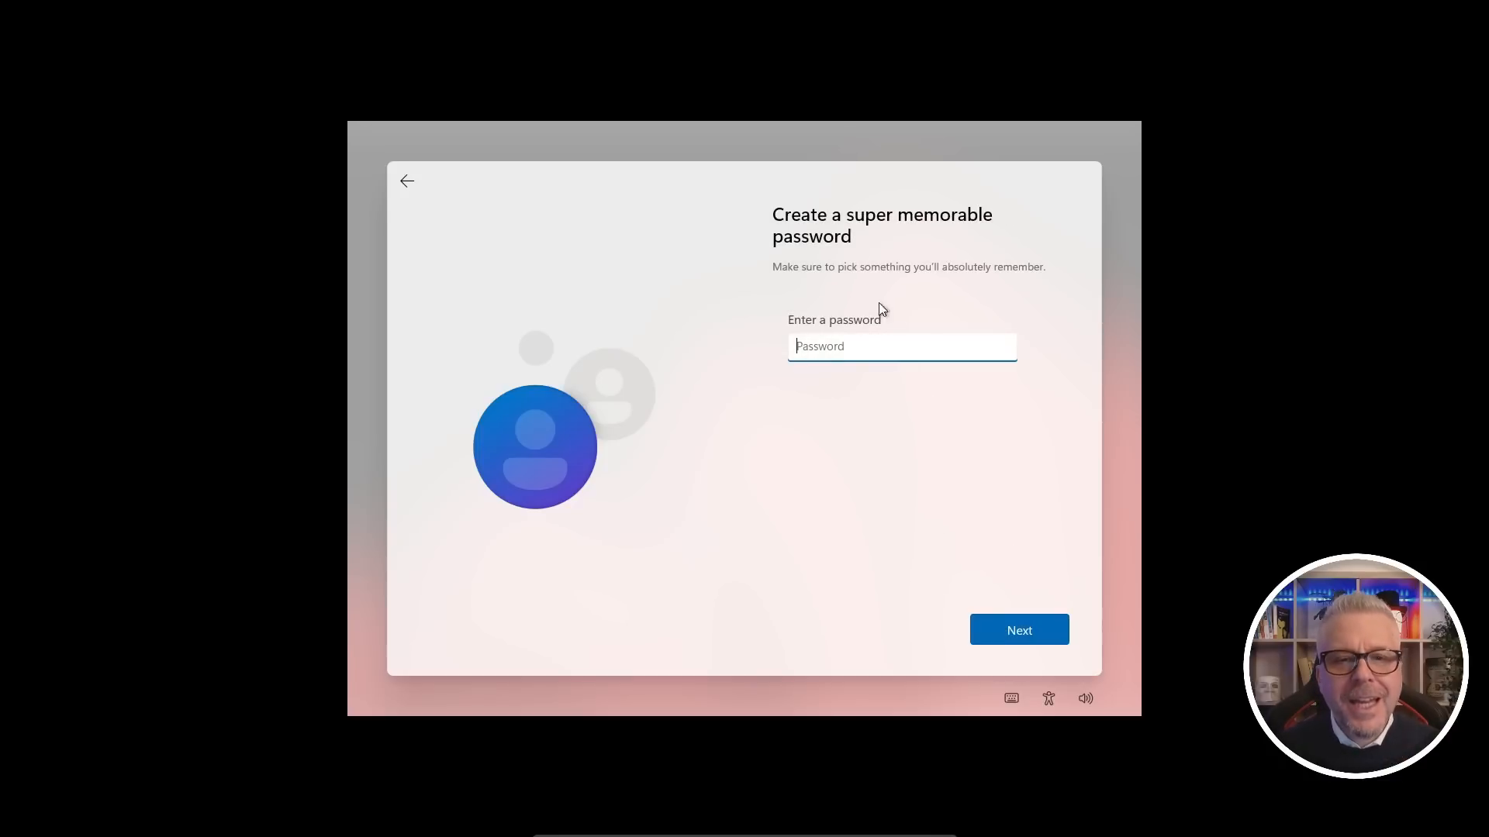
click(1019, 628)
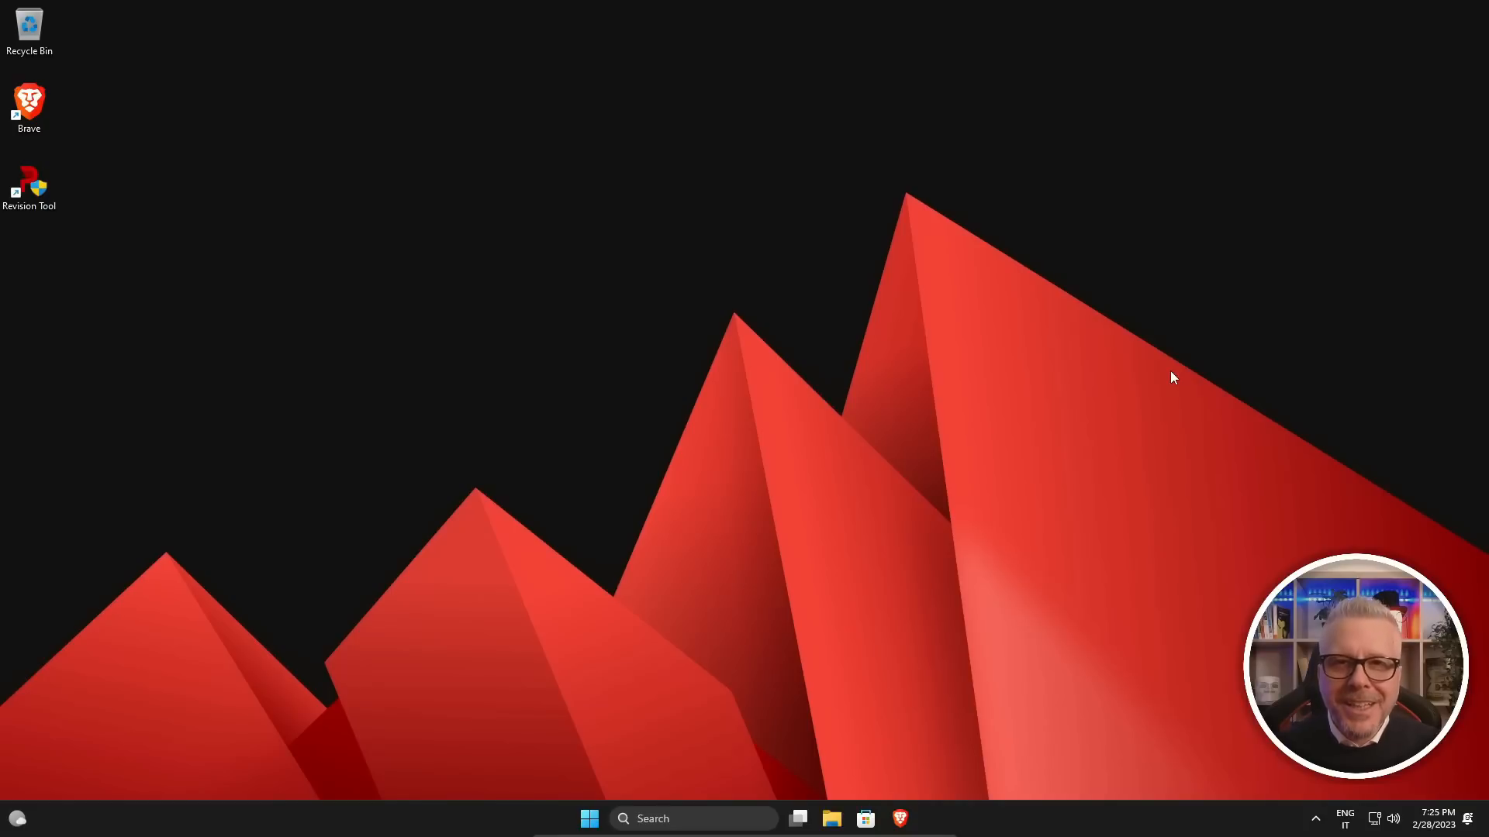
- Open the Language & region page of the Windows settings
click(590, 823)
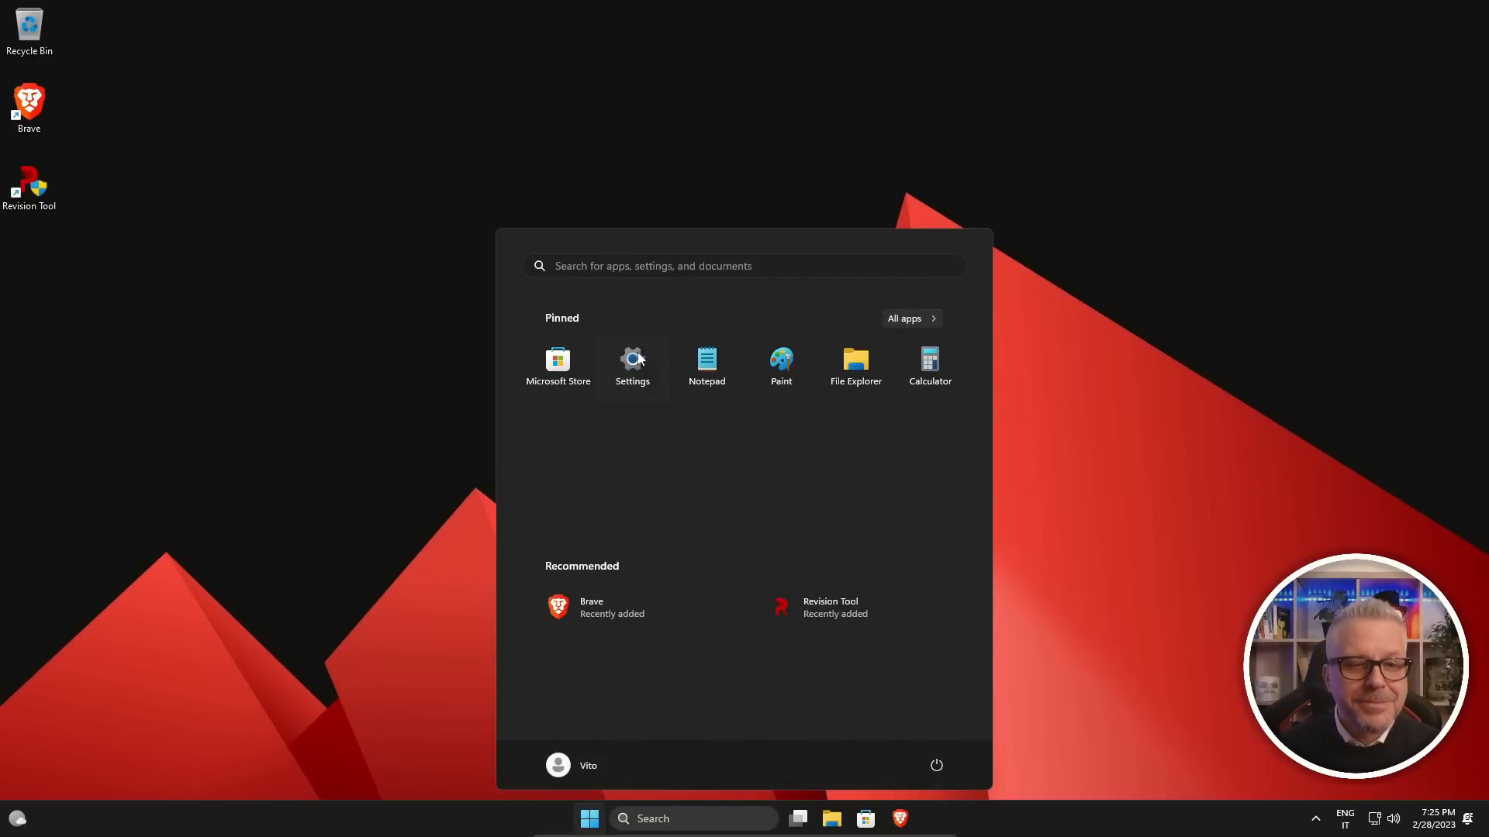
click(632, 372)
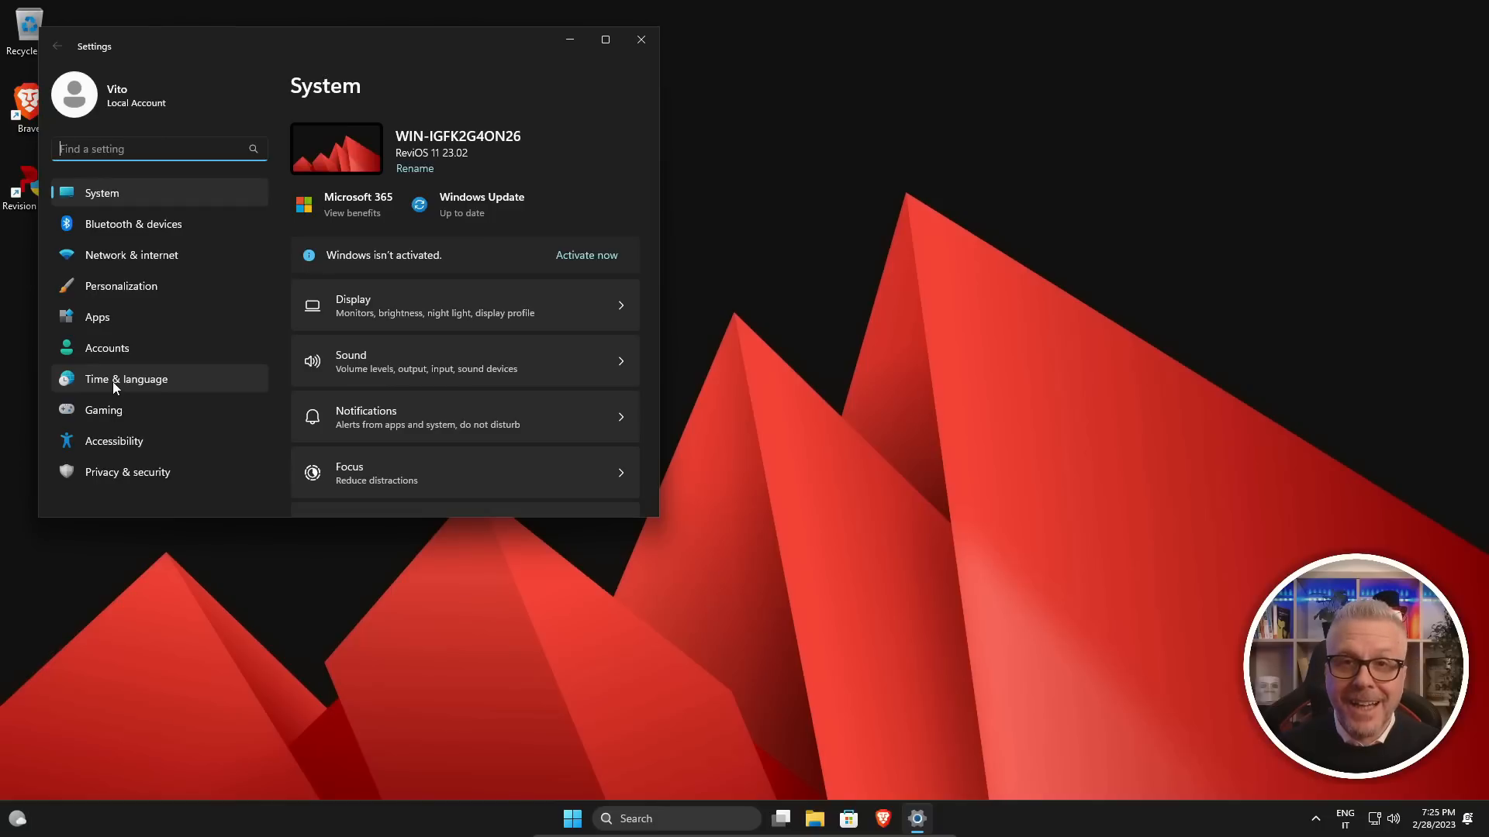
click(113, 380)
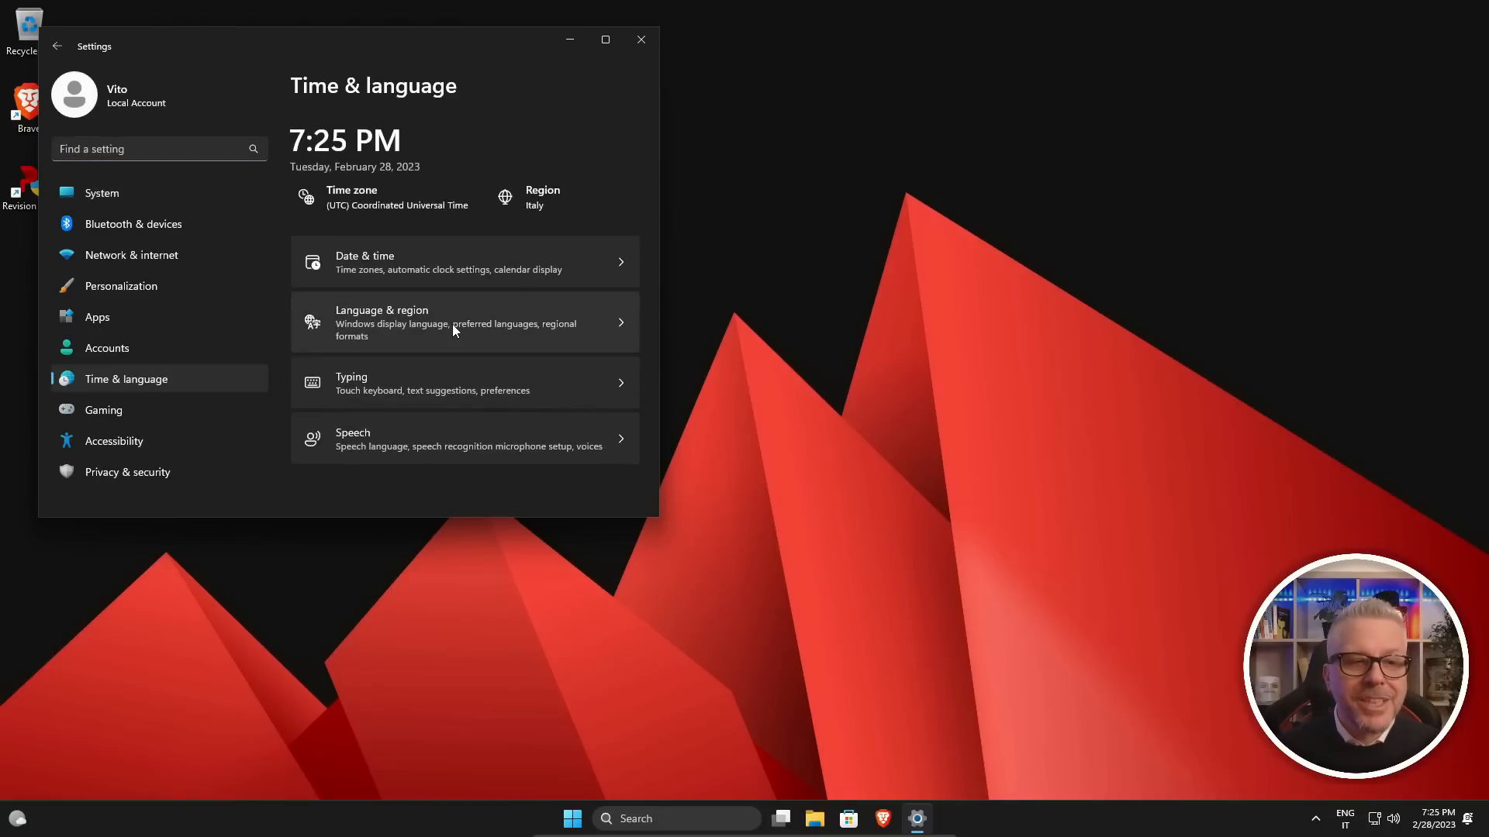
click(454, 326)
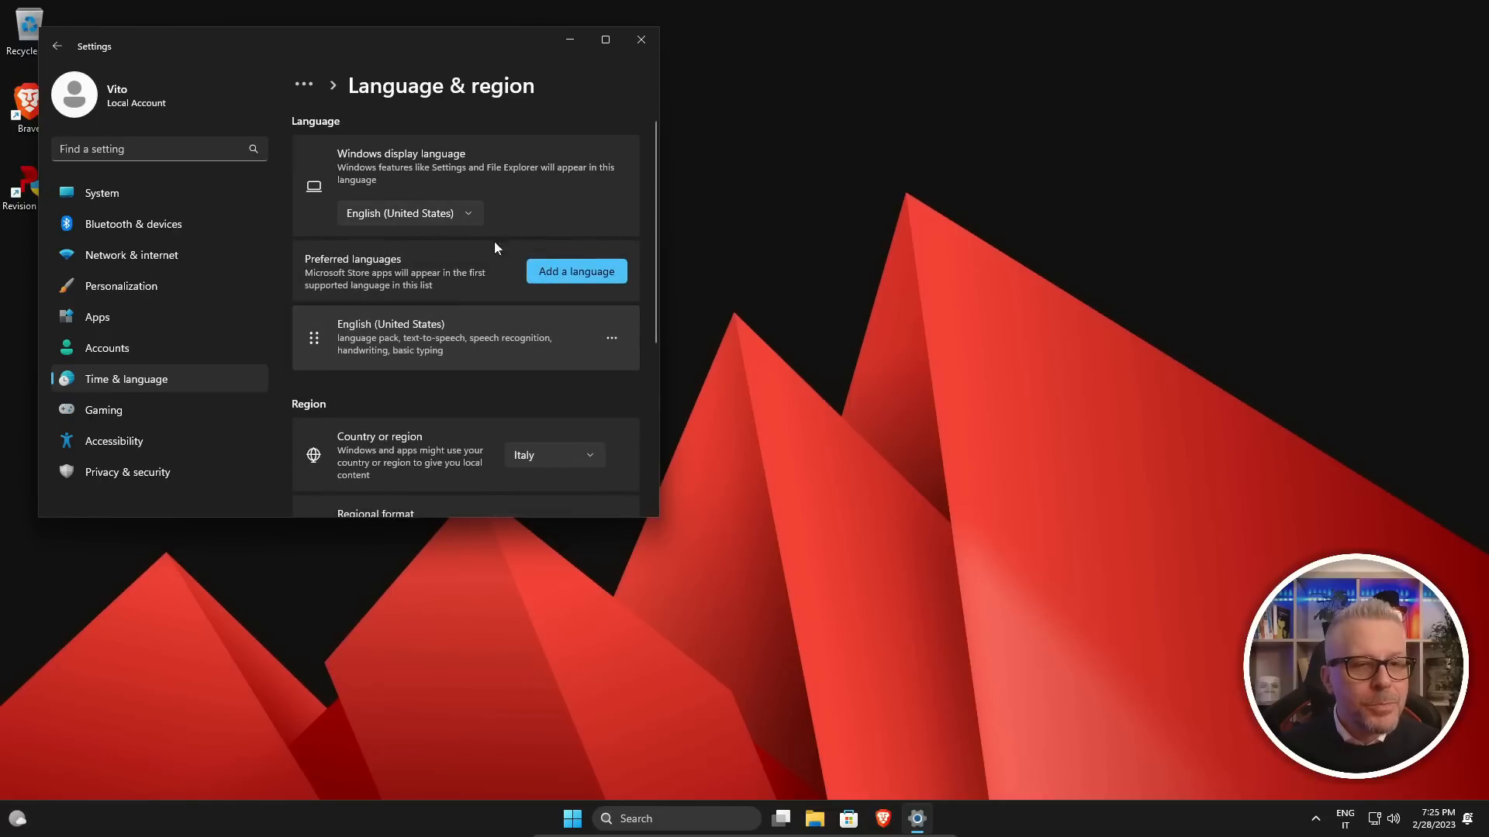
- Search the installable languages for "ita" and install Italiano (Italia) with its language pack, text-to-speech, speech recognition and handwriting, without setting it as display language
click(568, 275)
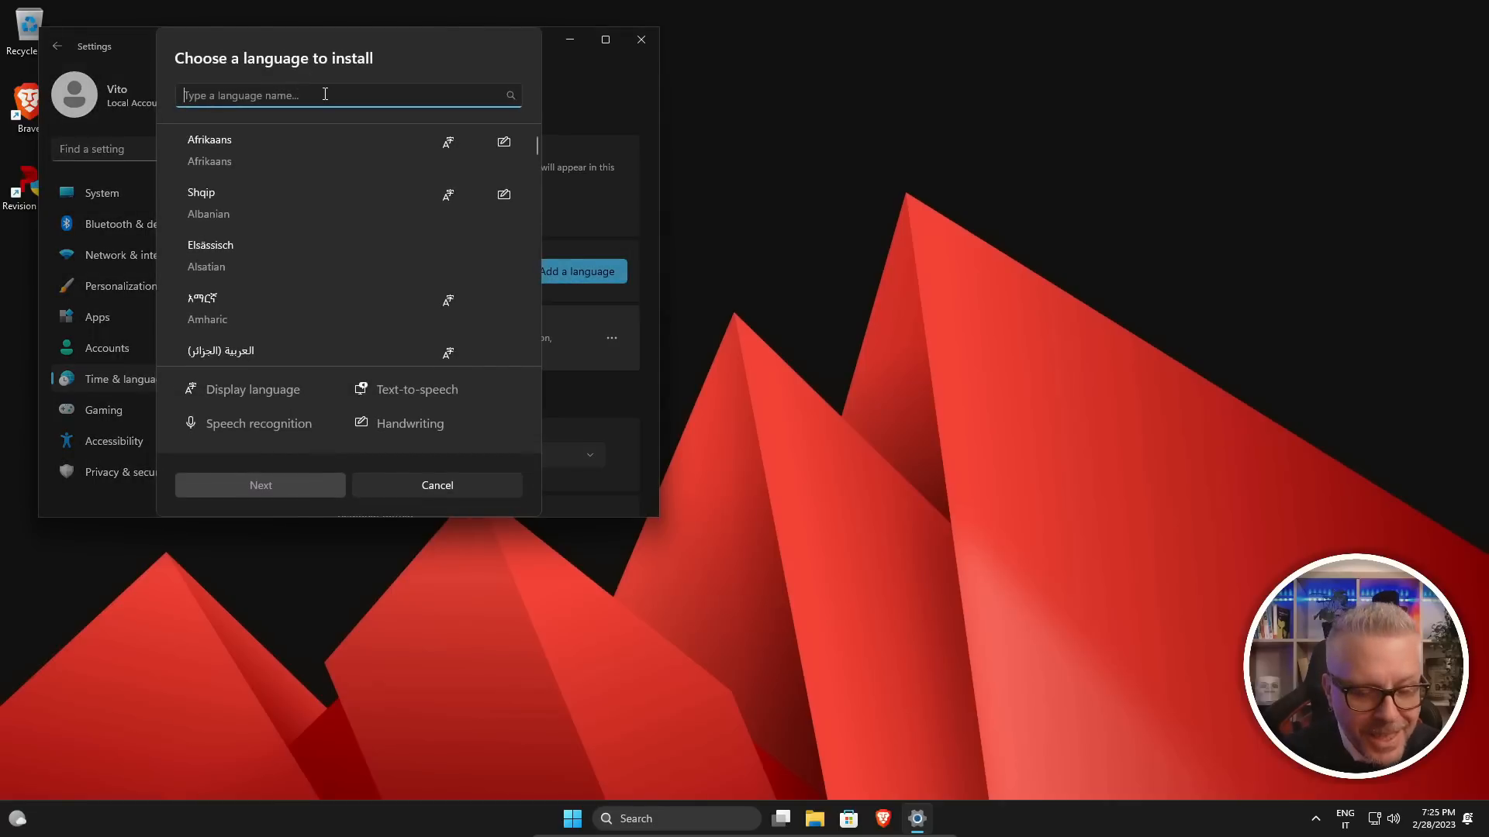
text(ita)
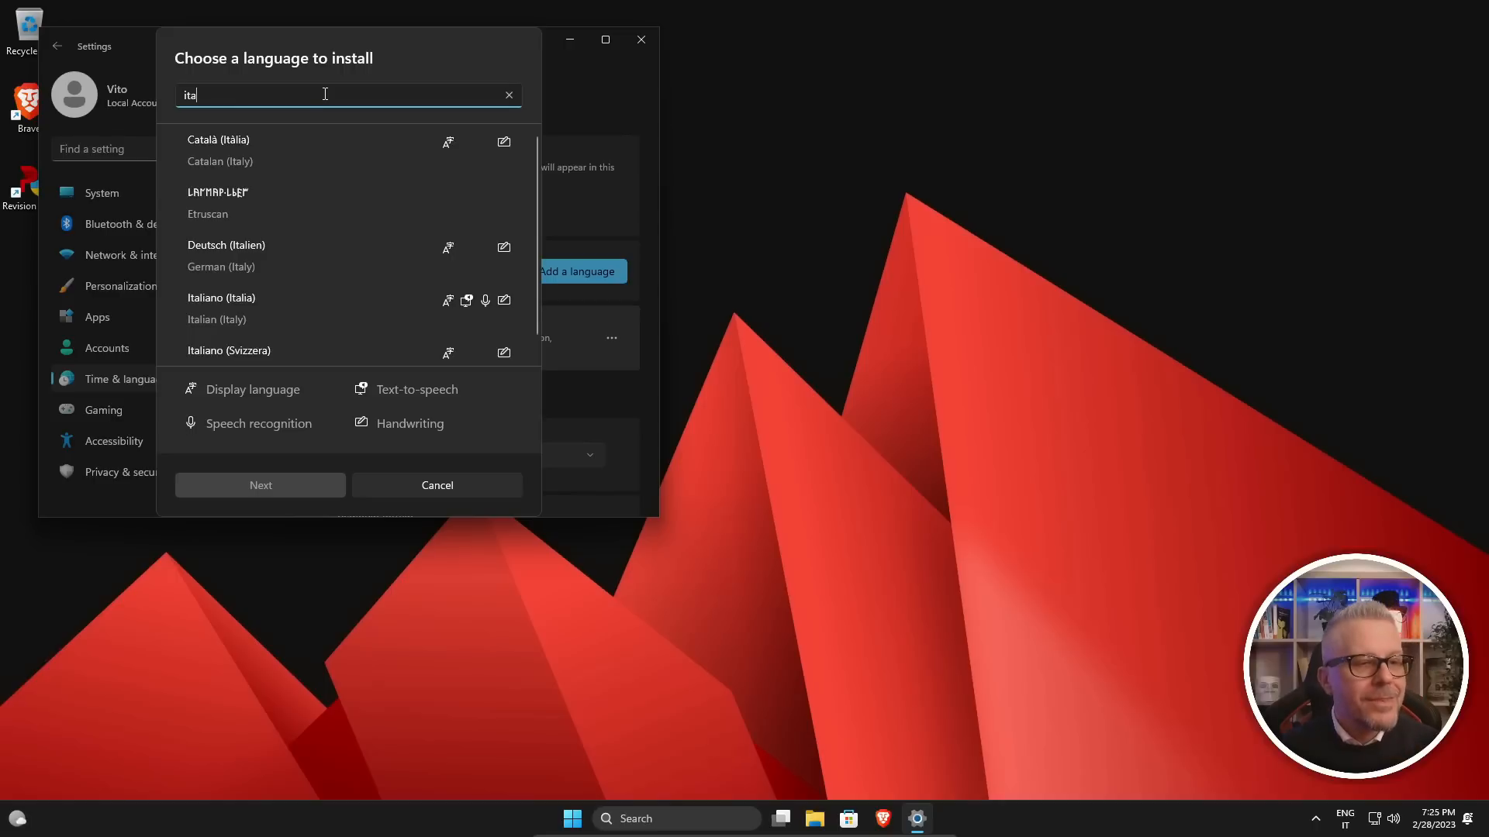
click(231, 308)
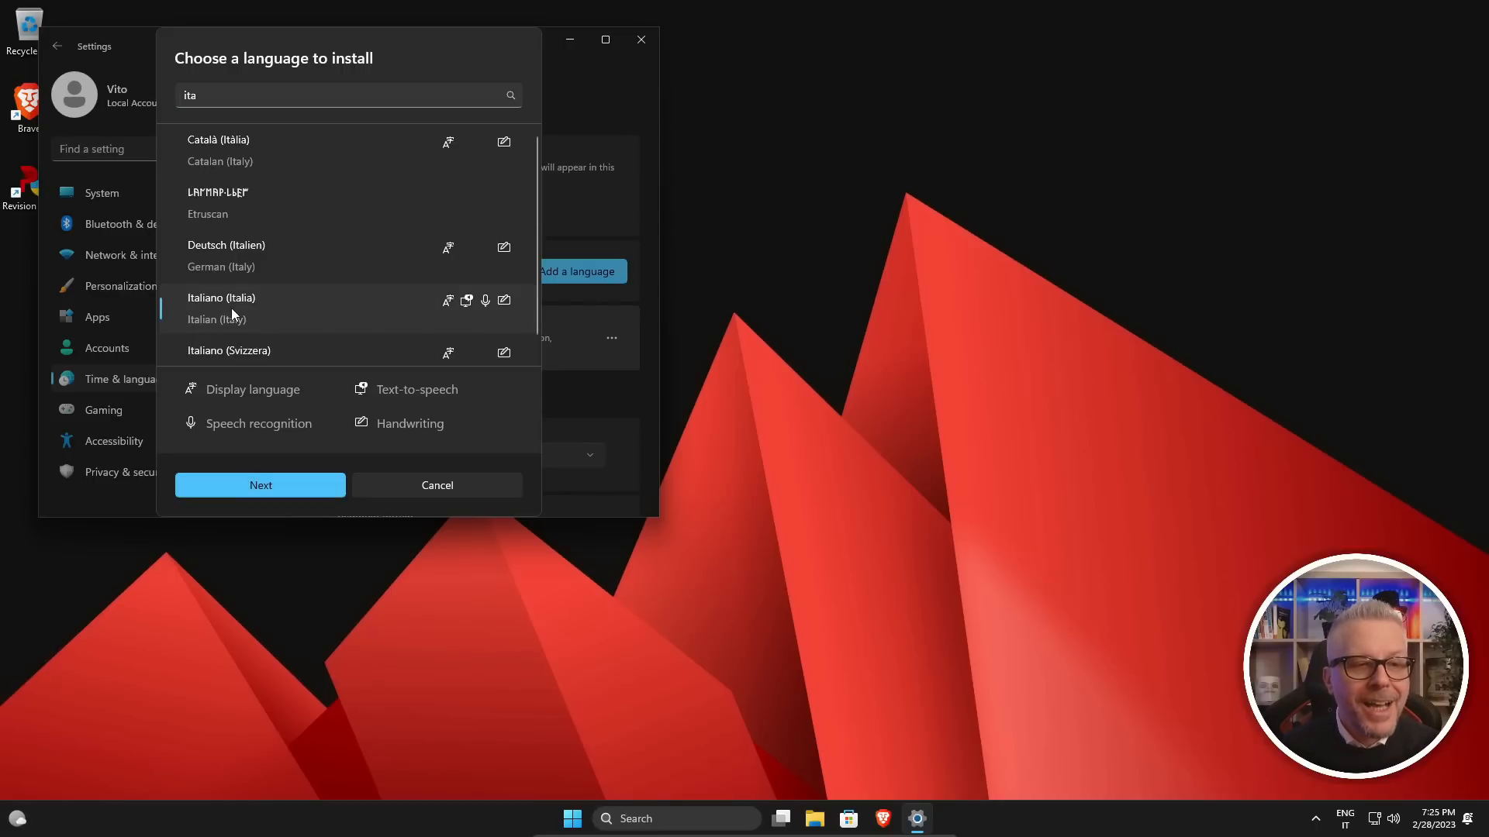
click(269, 494)
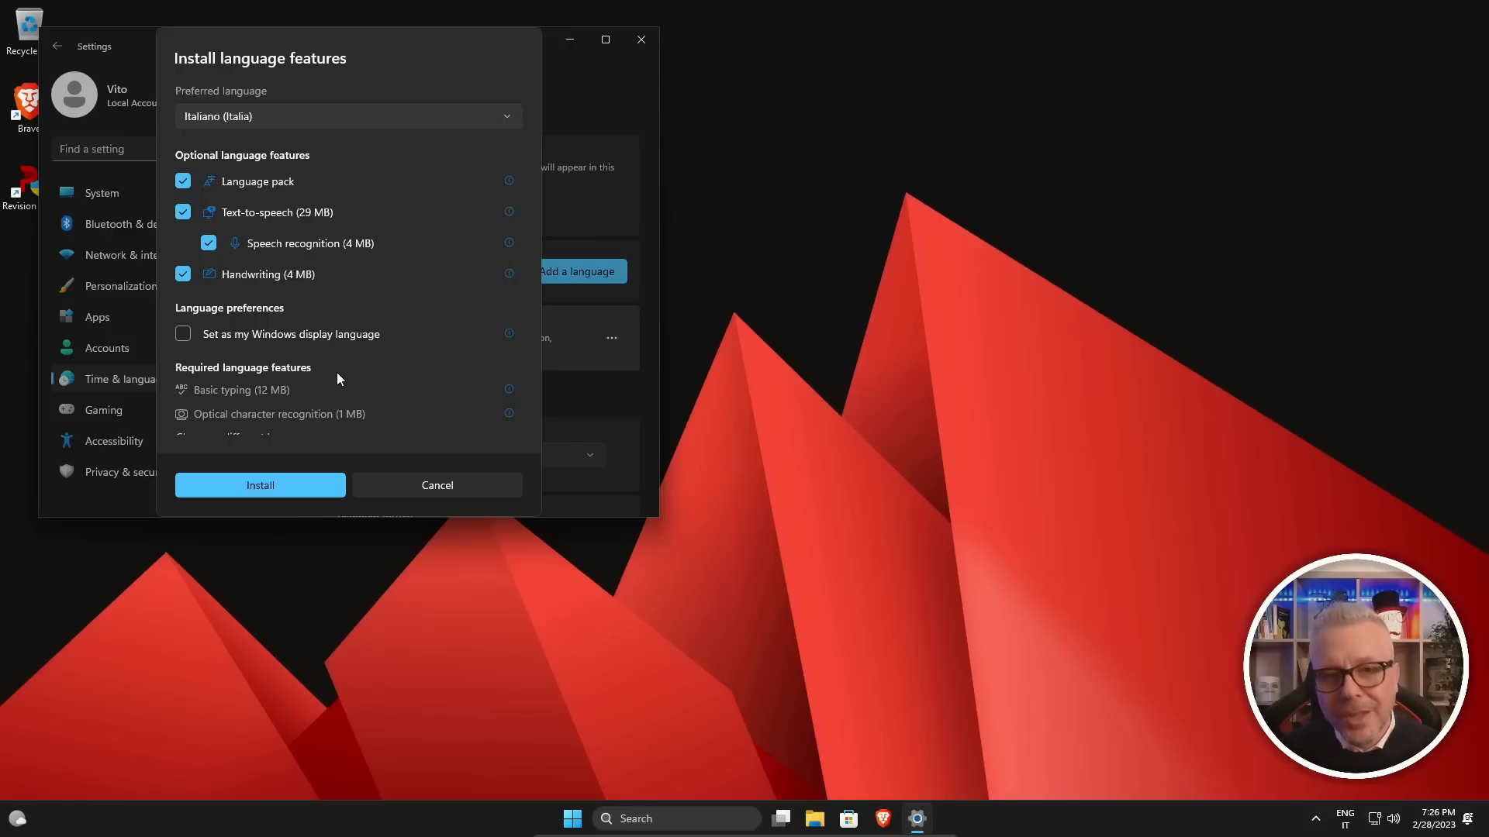
click(259, 486)
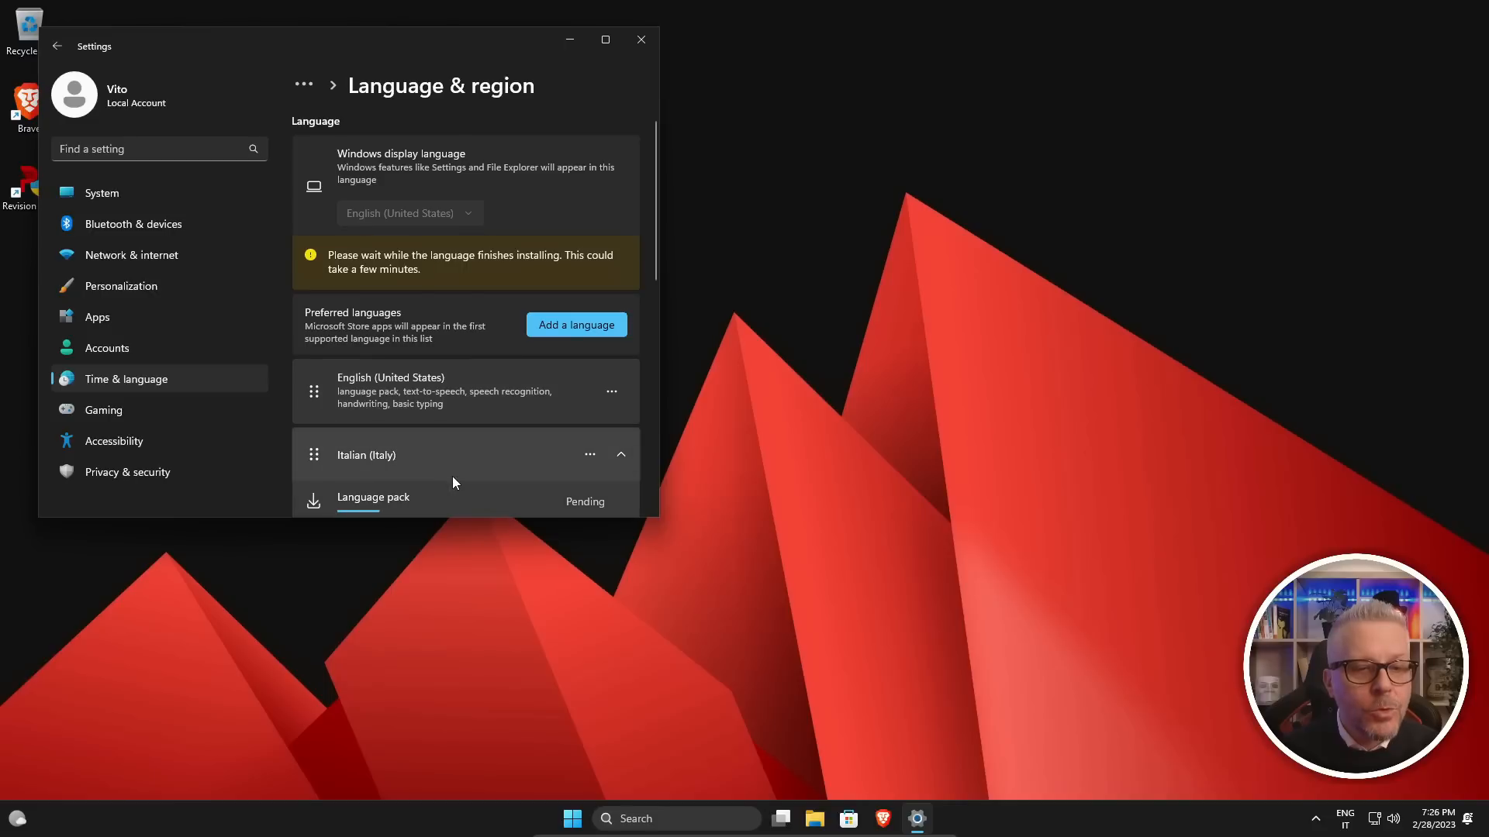
scroll(458, 471, down, 2)
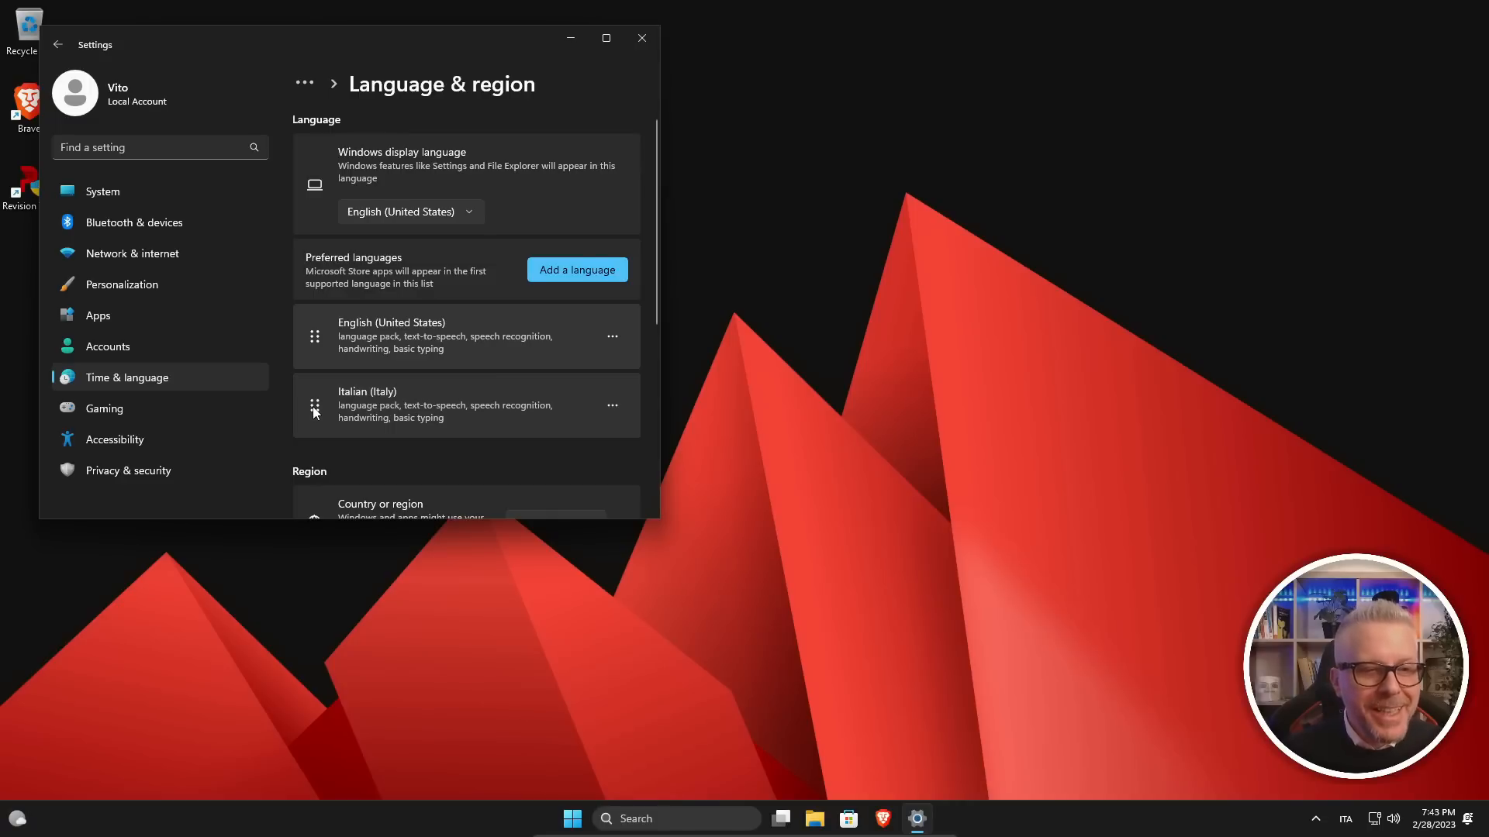
- Move Italian (Italy) to first place in the preferred languages and remove English (United States)
drag(314, 412, 310, 326)
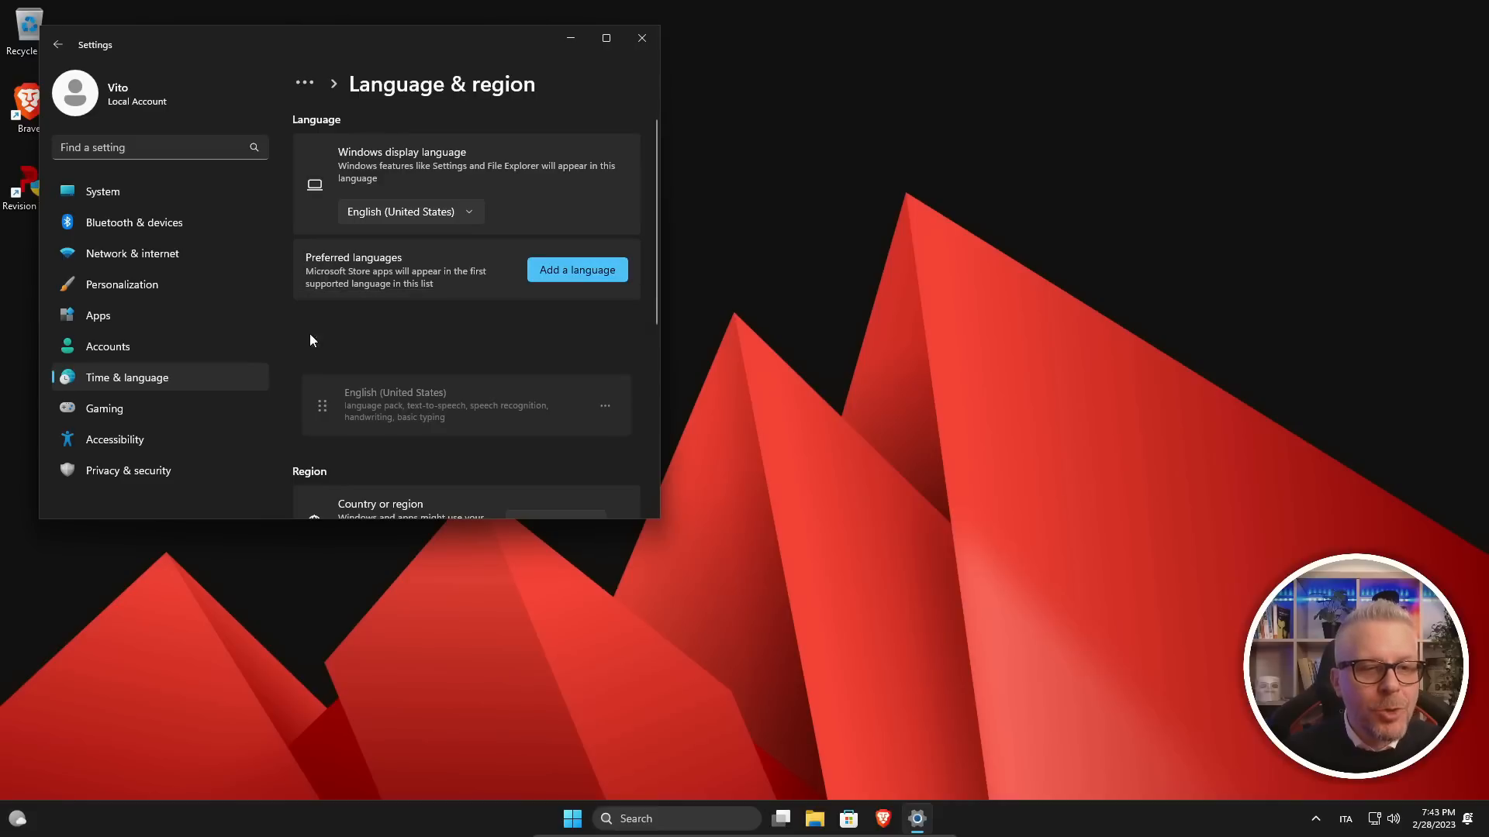
click(613, 407)
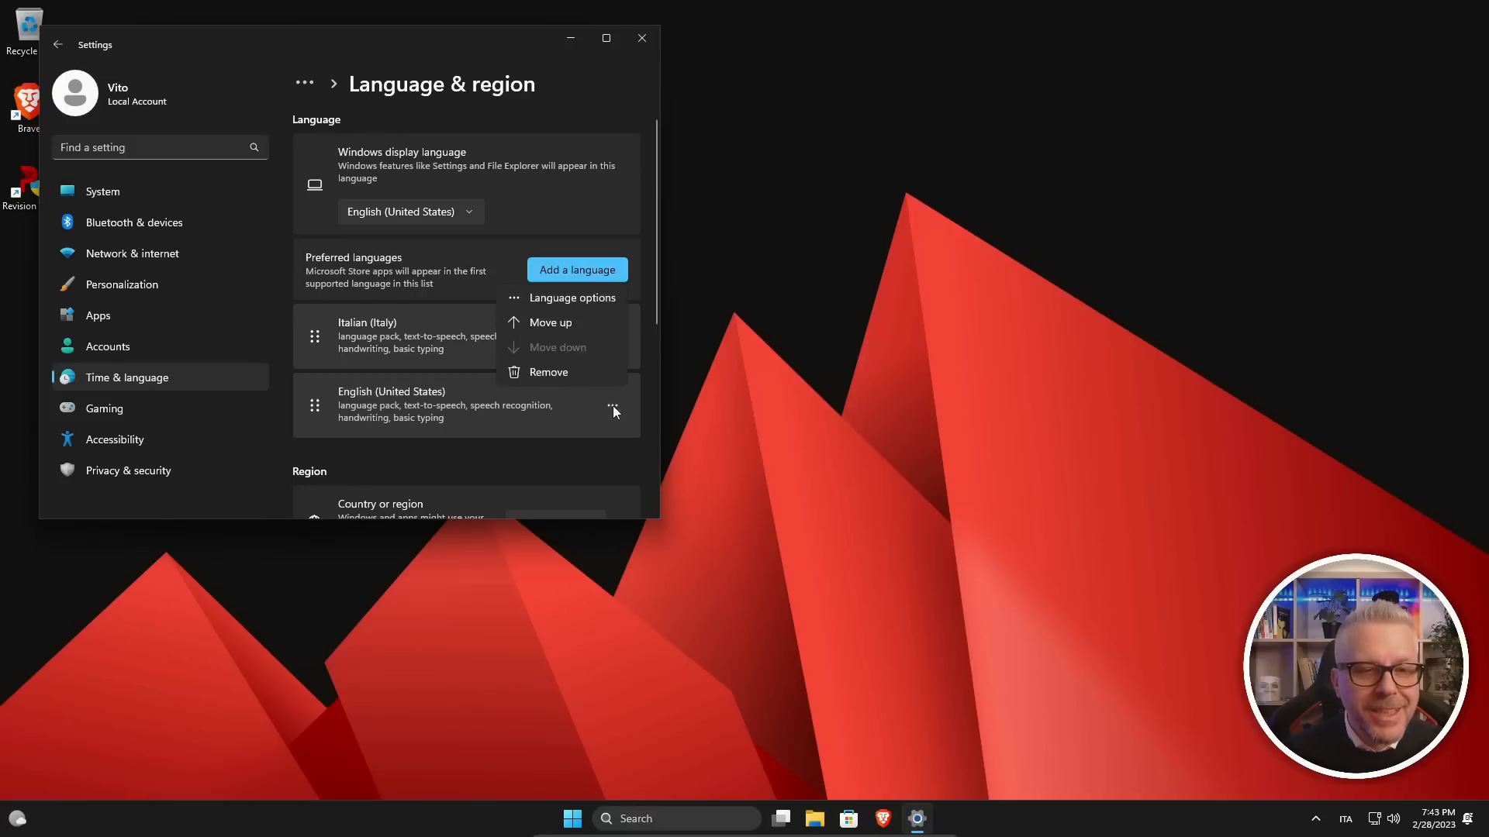
click(533, 379)
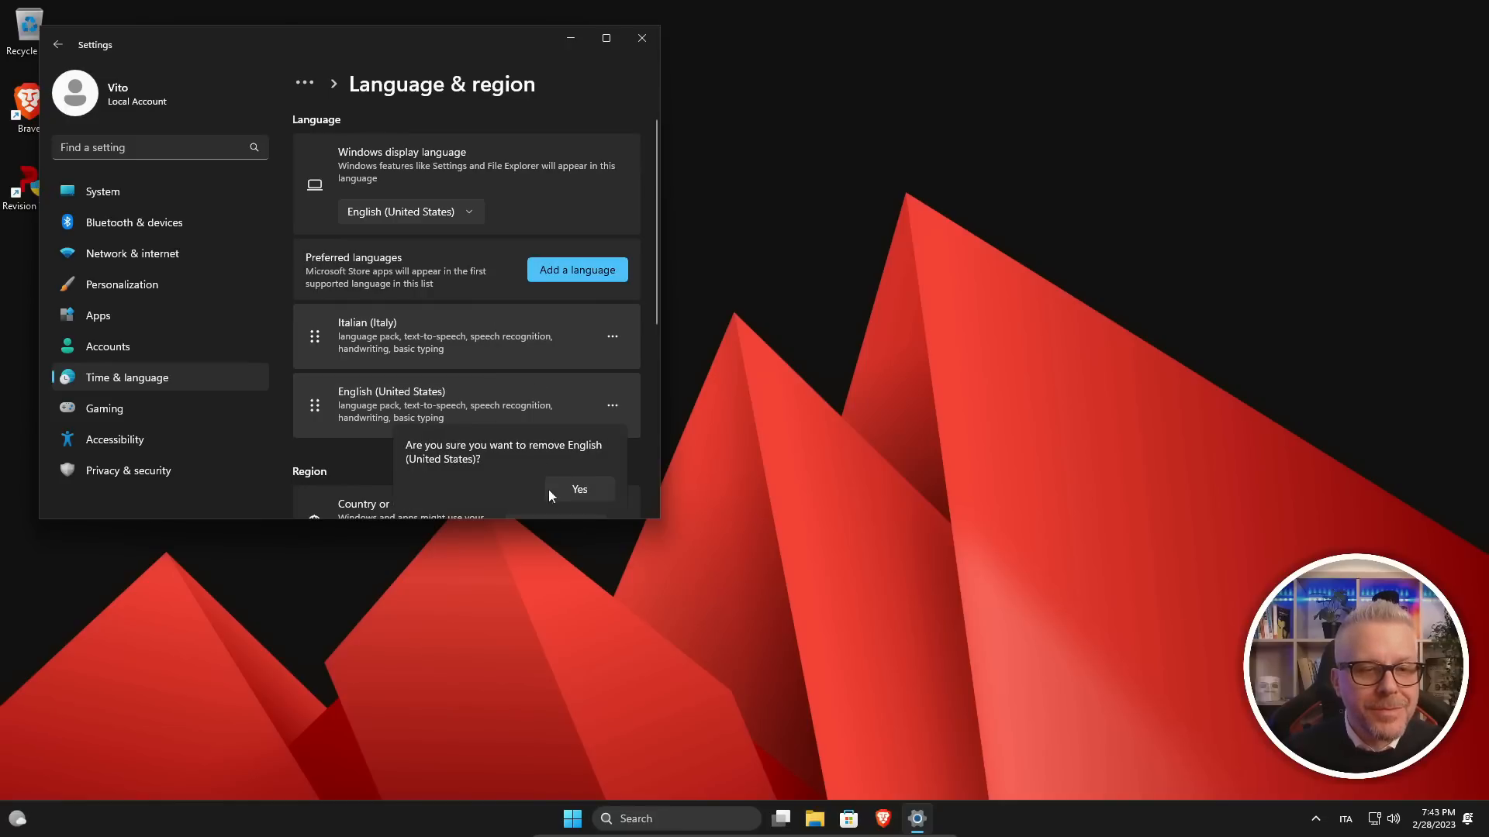
click(580, 489)
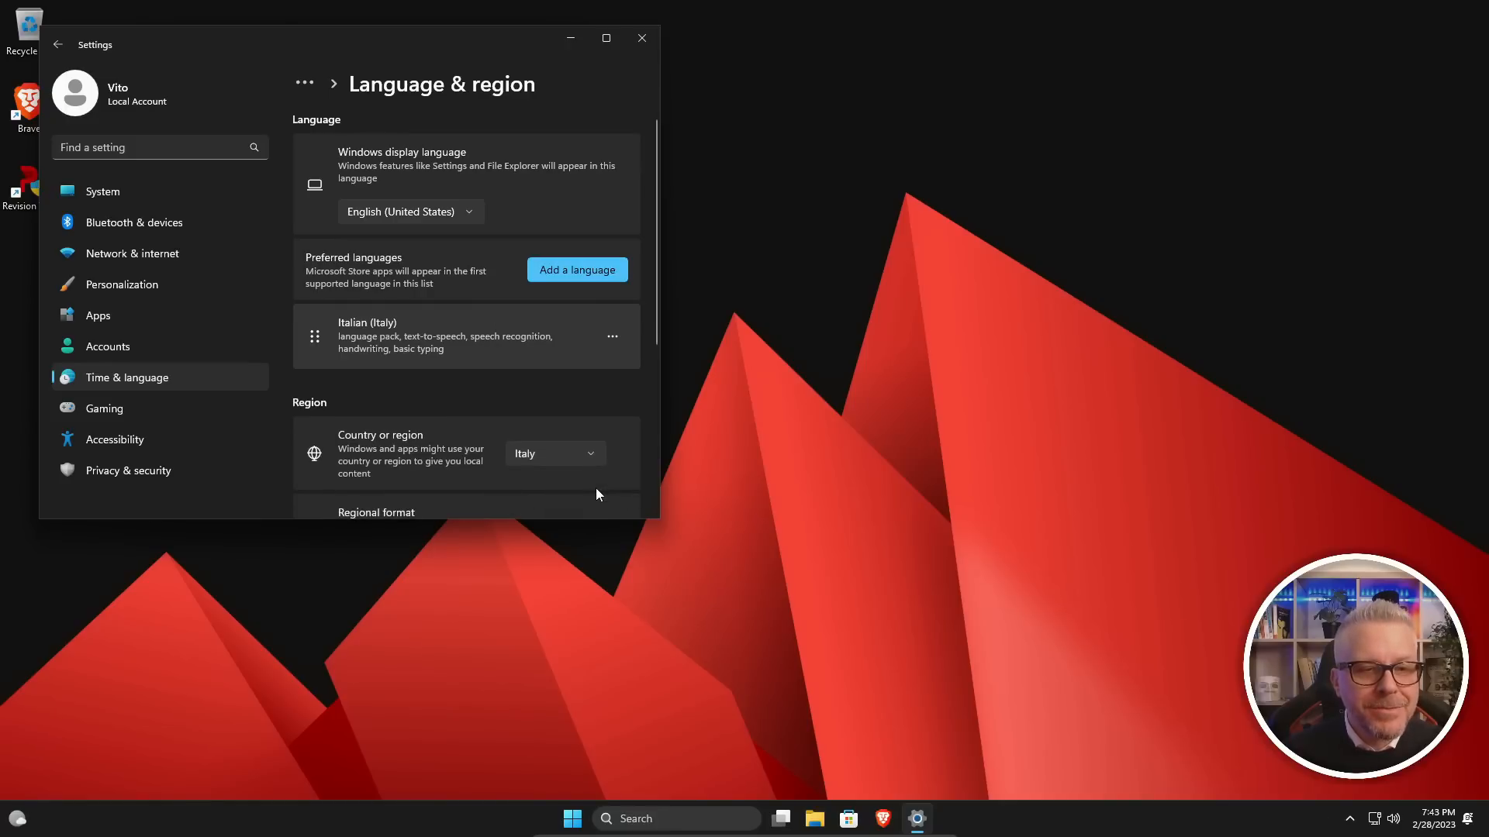
- Set the Windows display language to Italiano (Italia), then sign out and back in to apply it
click(468, 210)
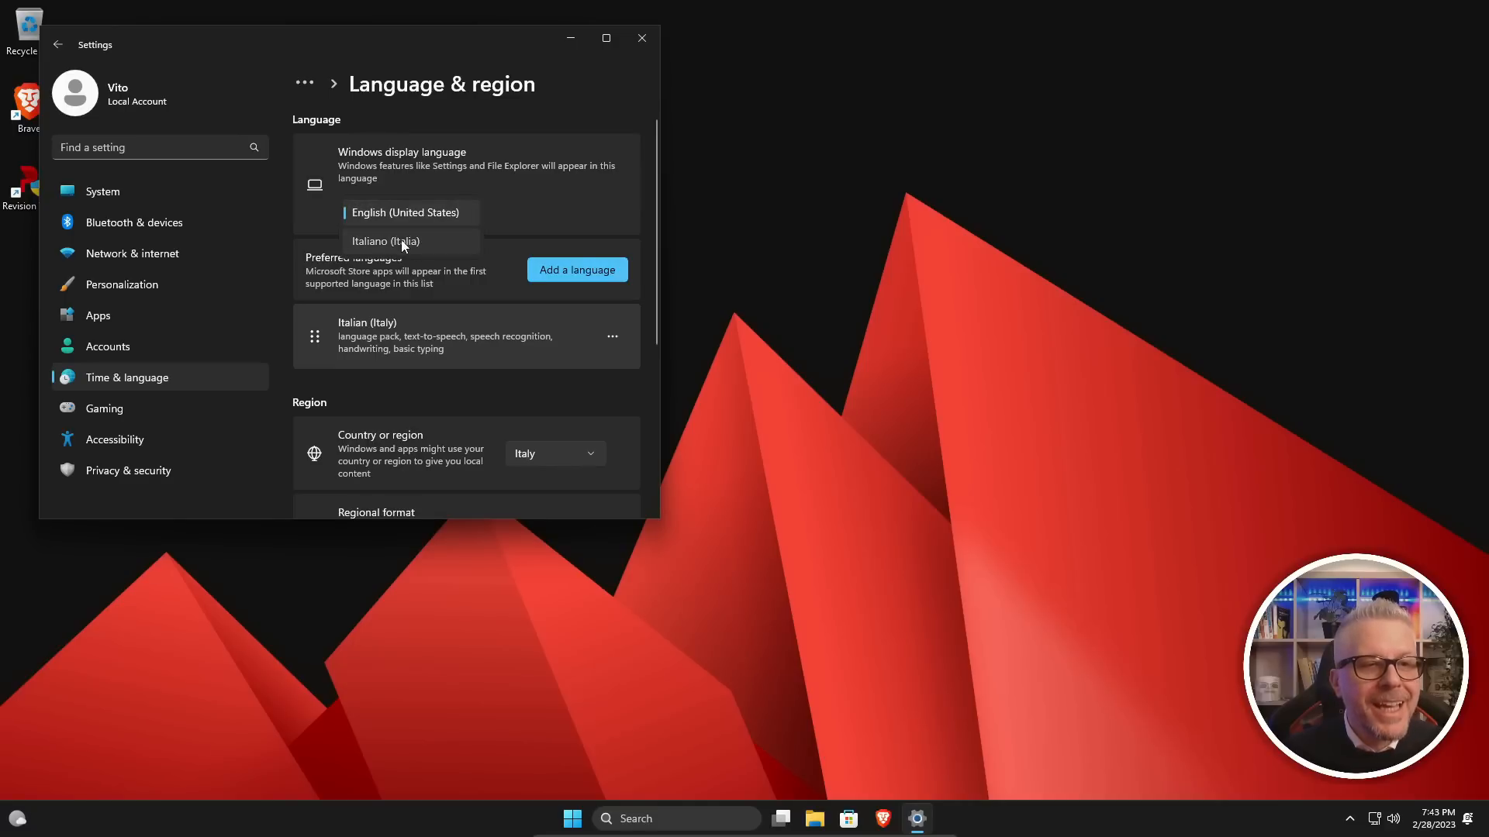
click(402, 242)
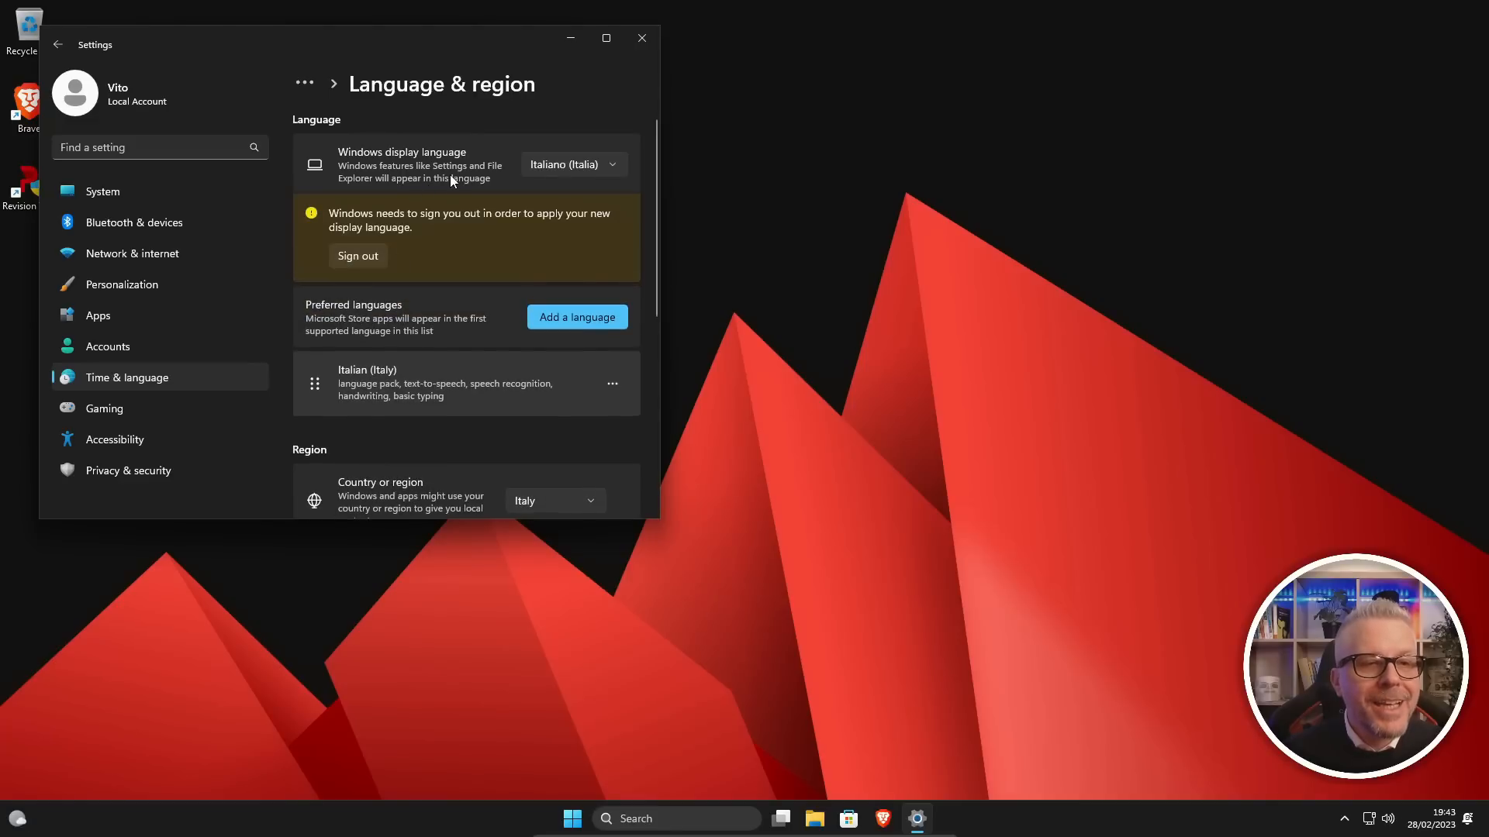
click(357, 256)
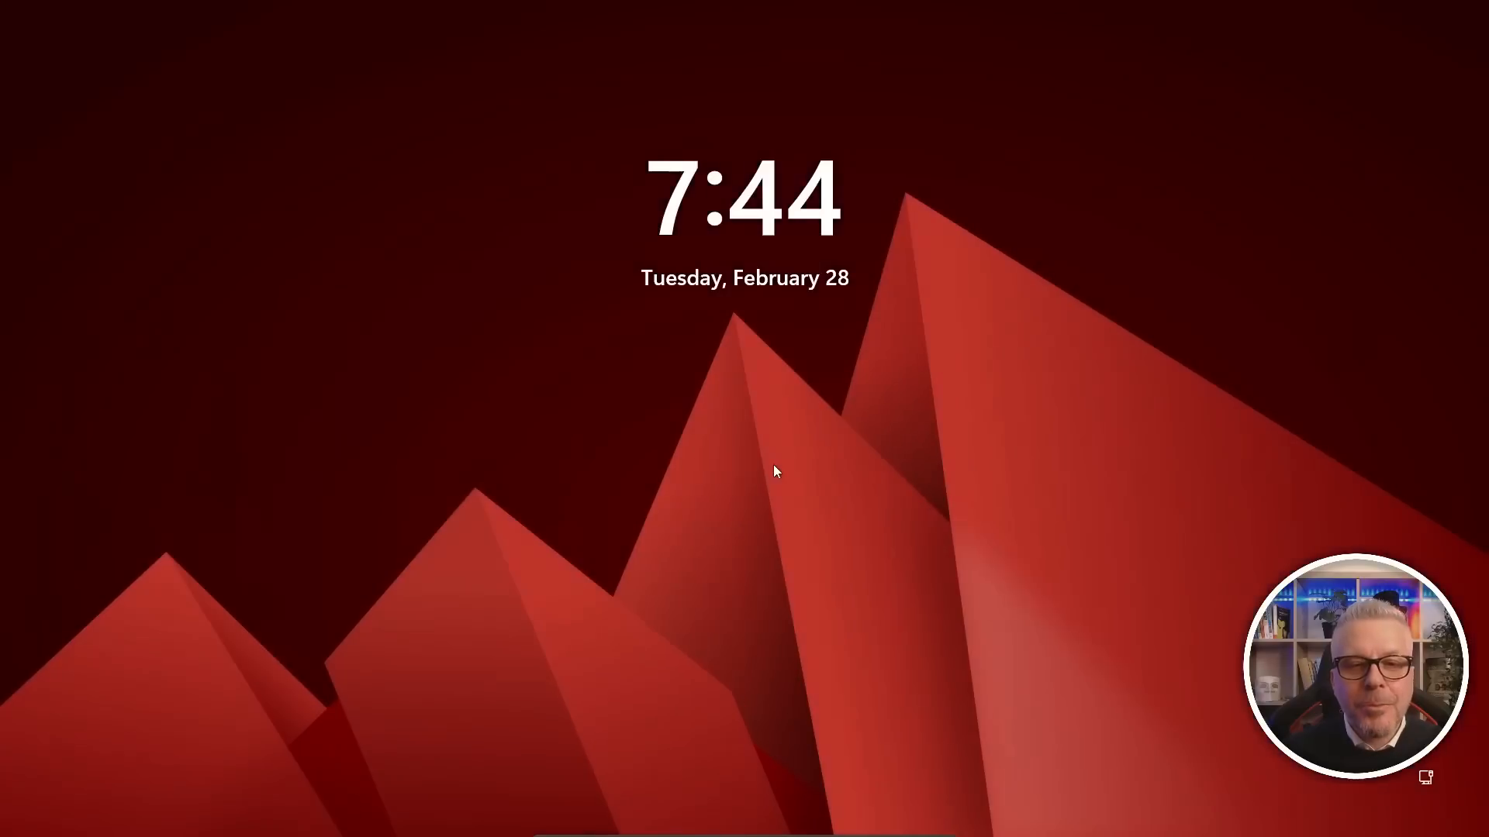
click(755, 556)
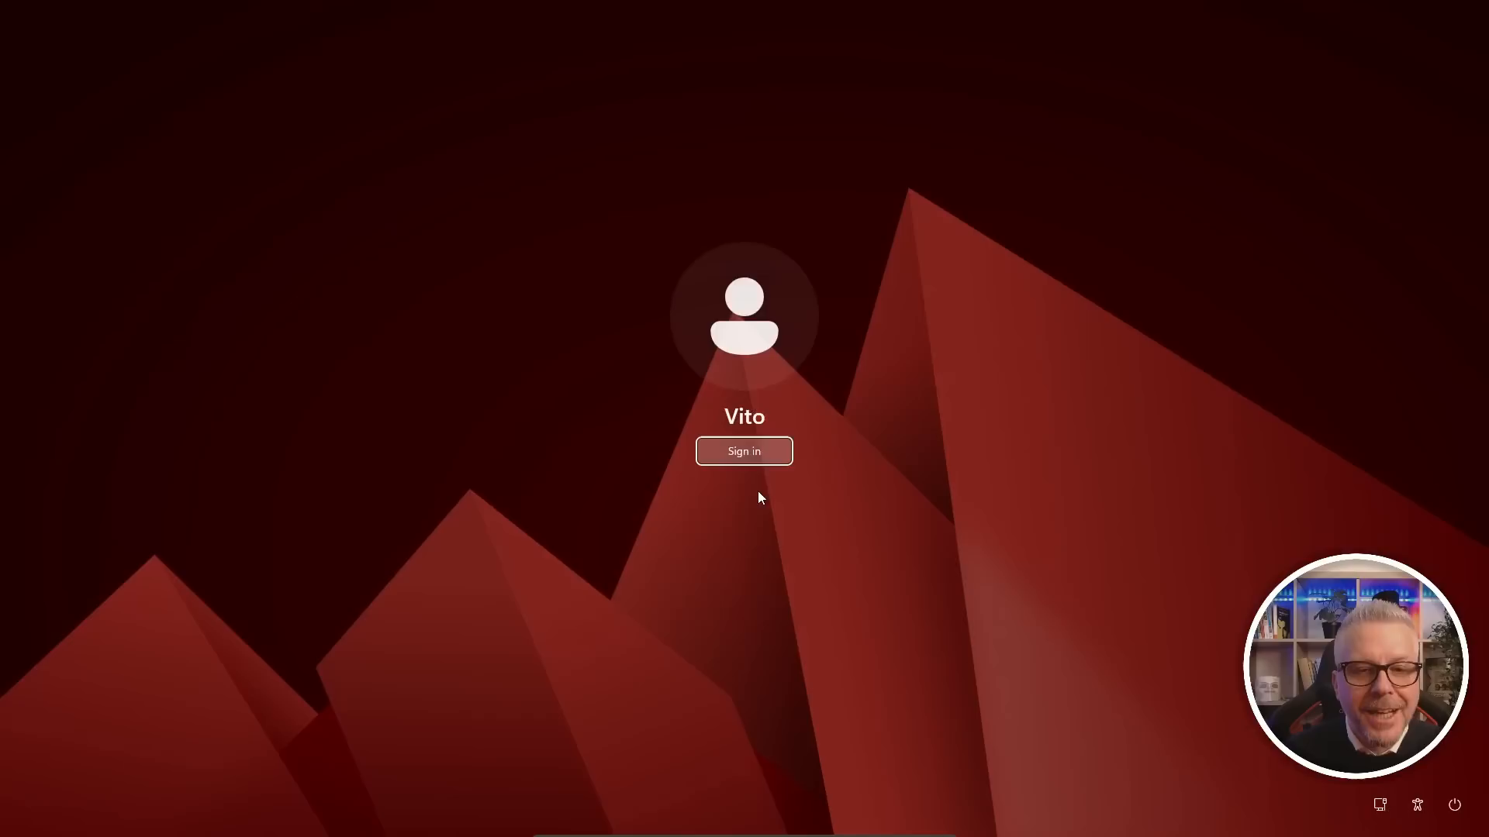
click(745, 450)
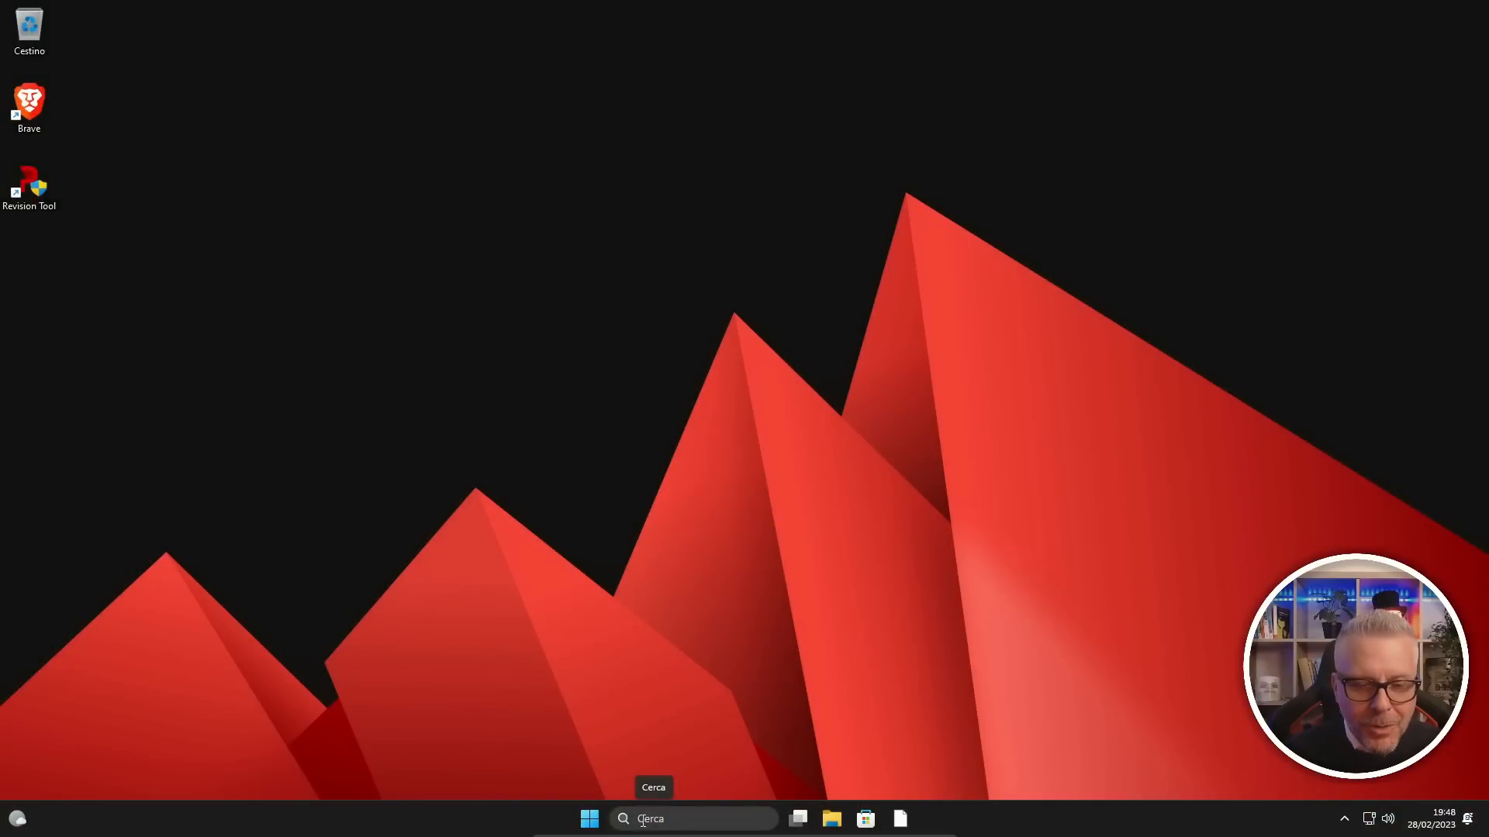
- Launch Revision Tool, allow it to make changes to the device, and view its Security settings
click(589, 818)
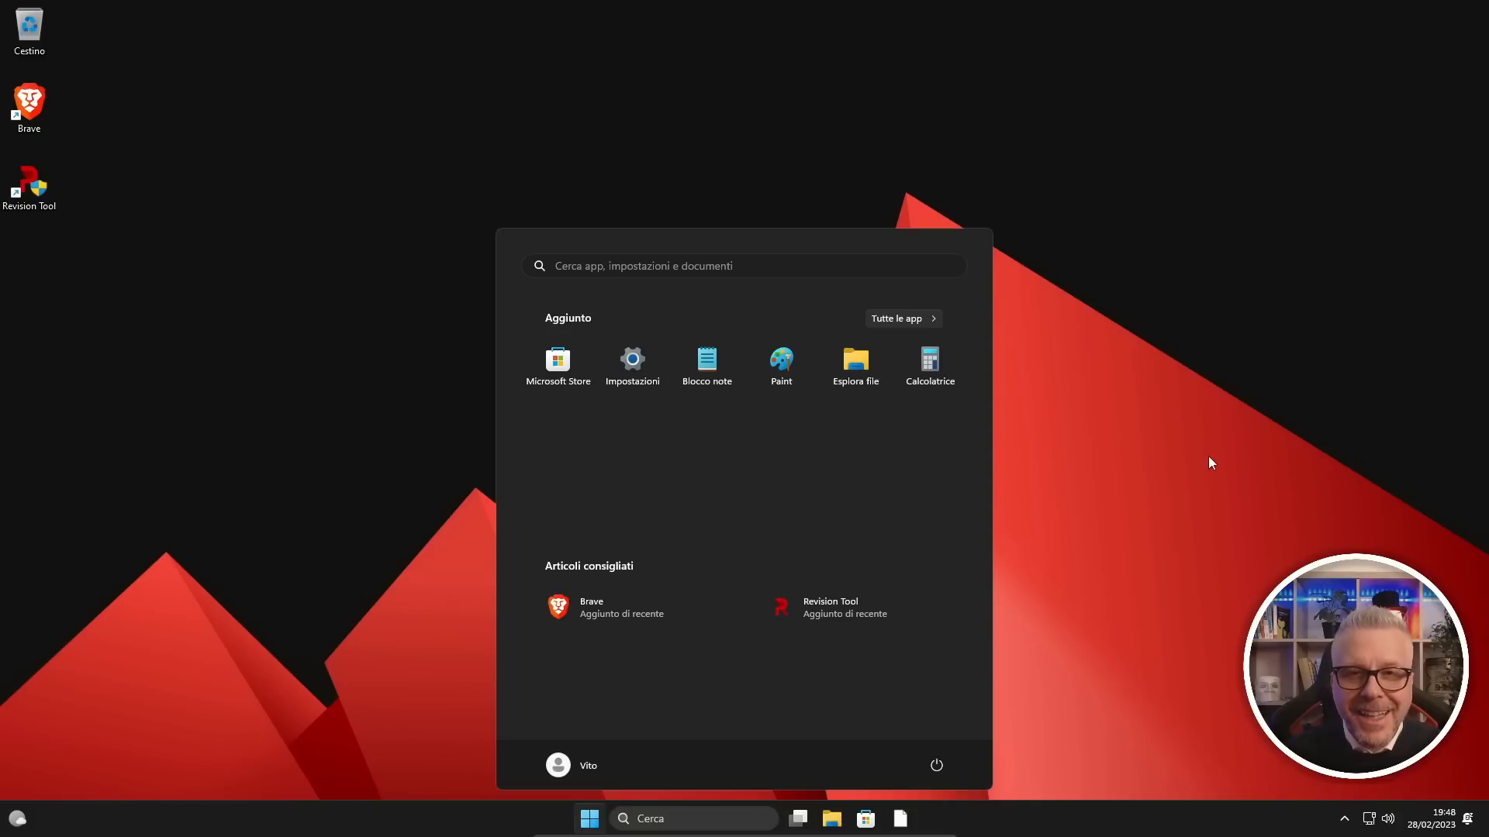
click(524, 97)
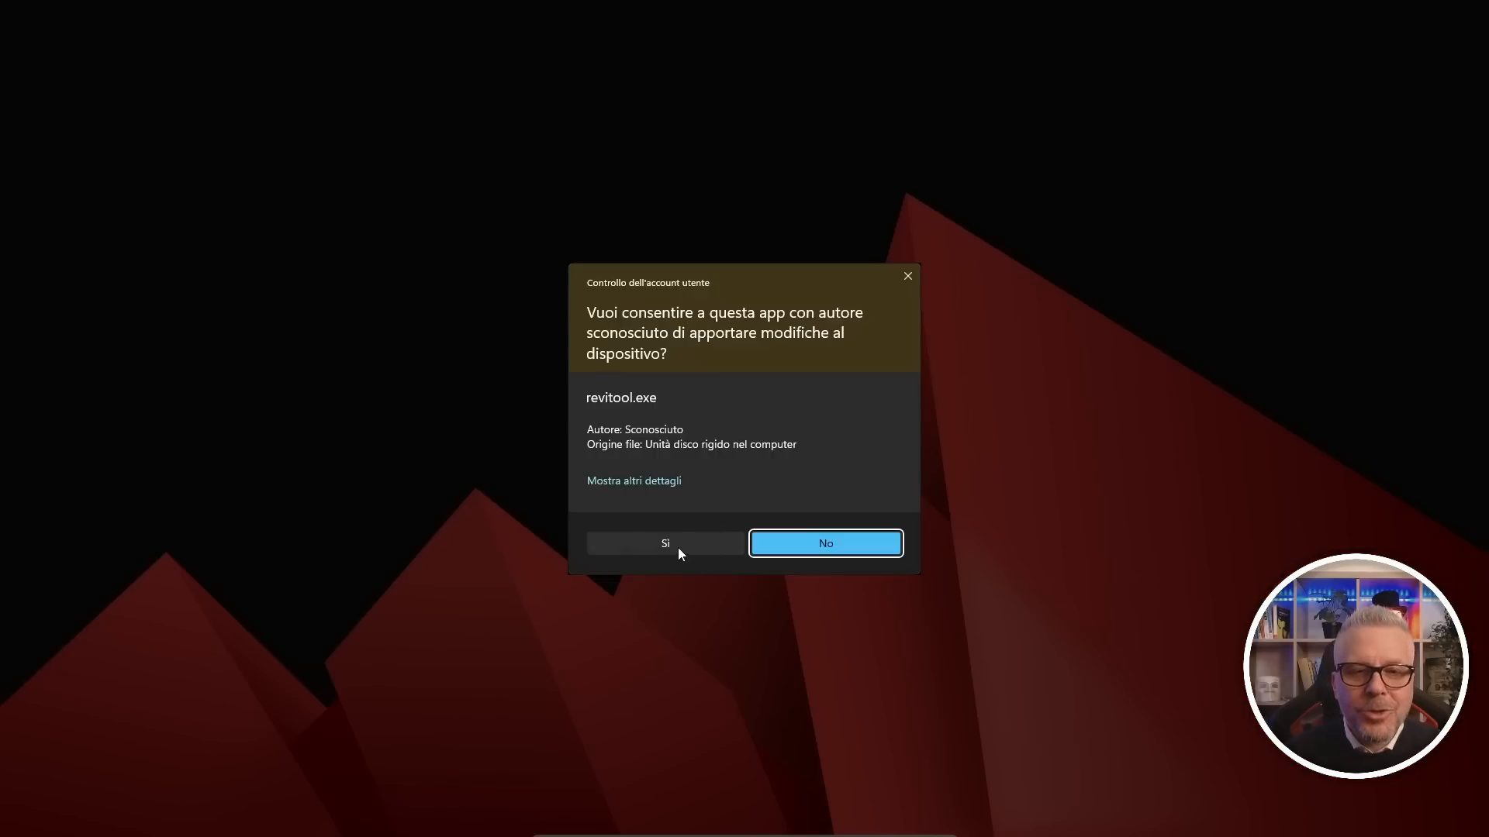
click(678, 547)
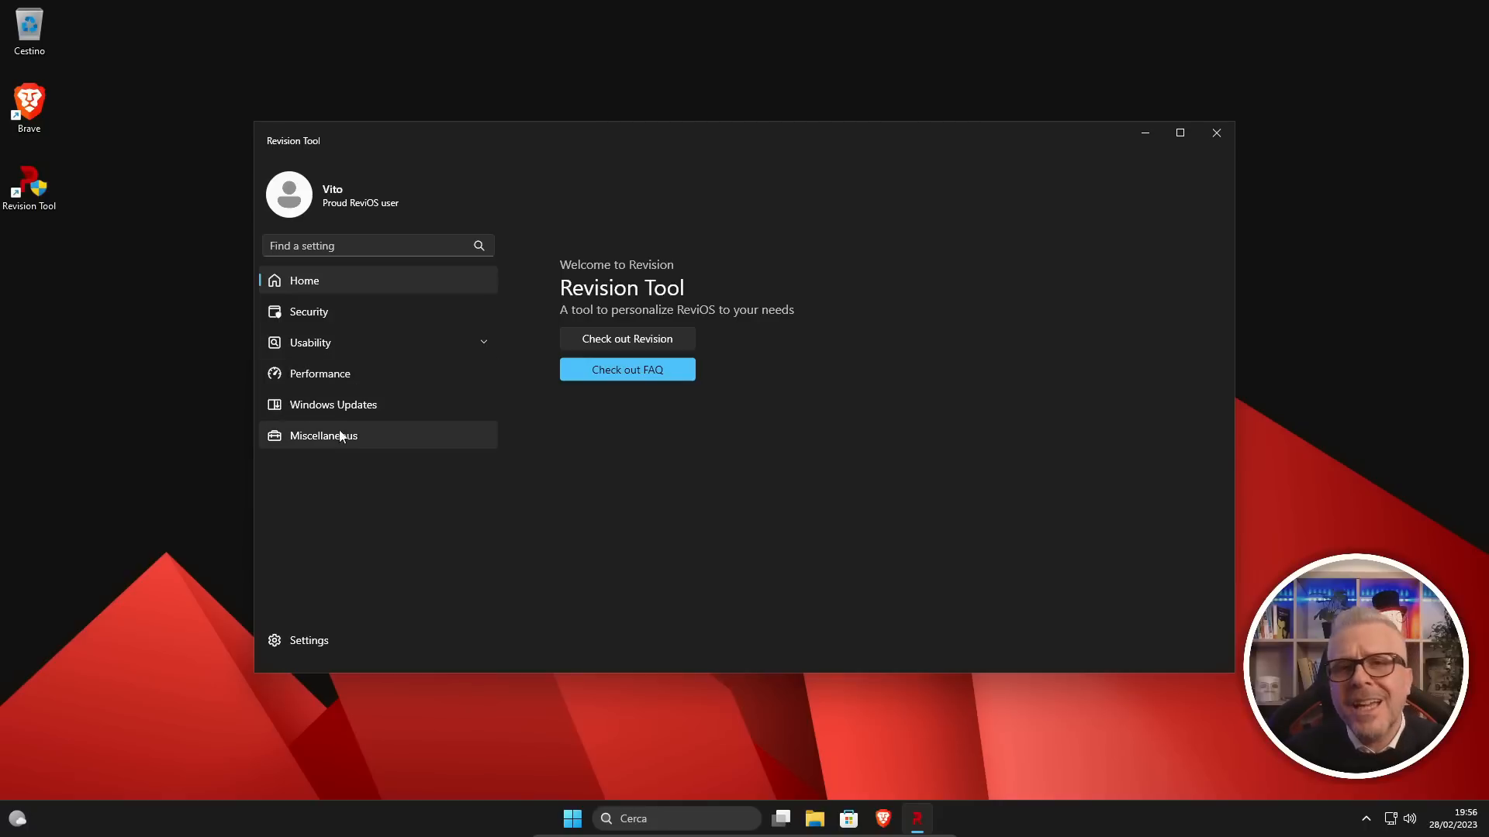
click(311, 314)
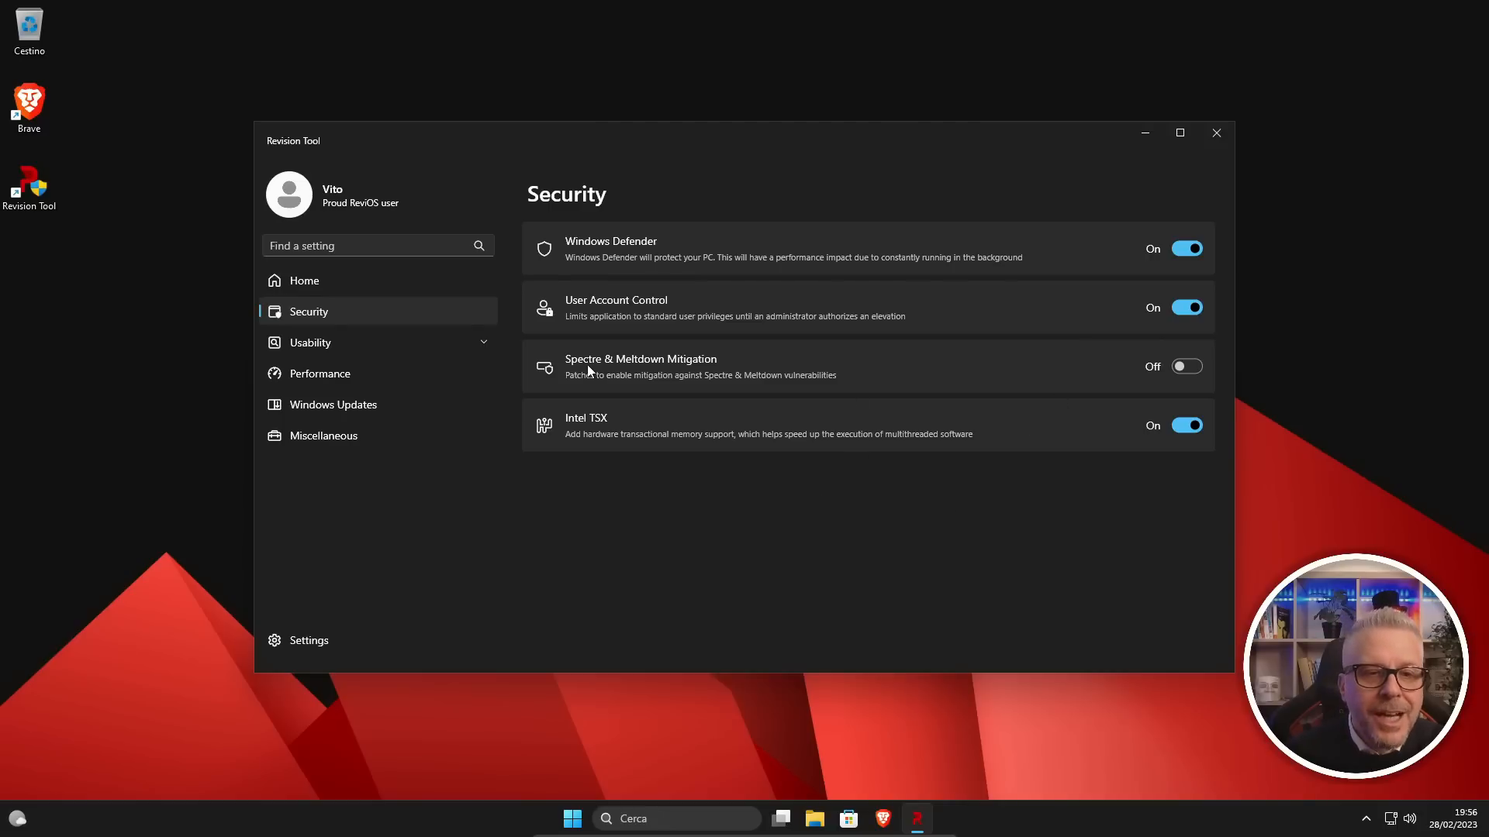
- Try out the Windows Notifications option in the Usability settings by switching it on and back off
click(303, 346)
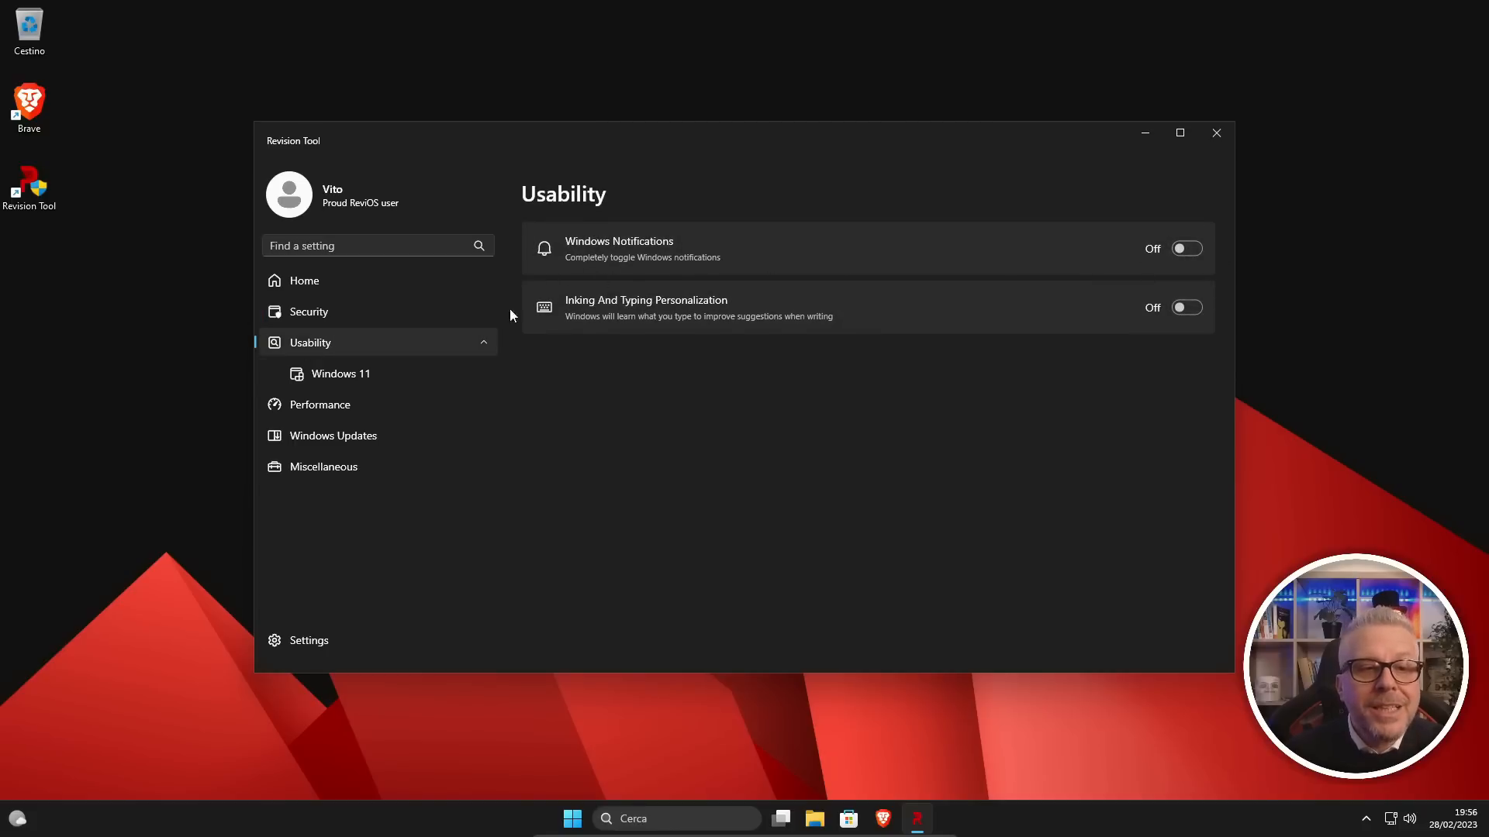
click(1189, 252)
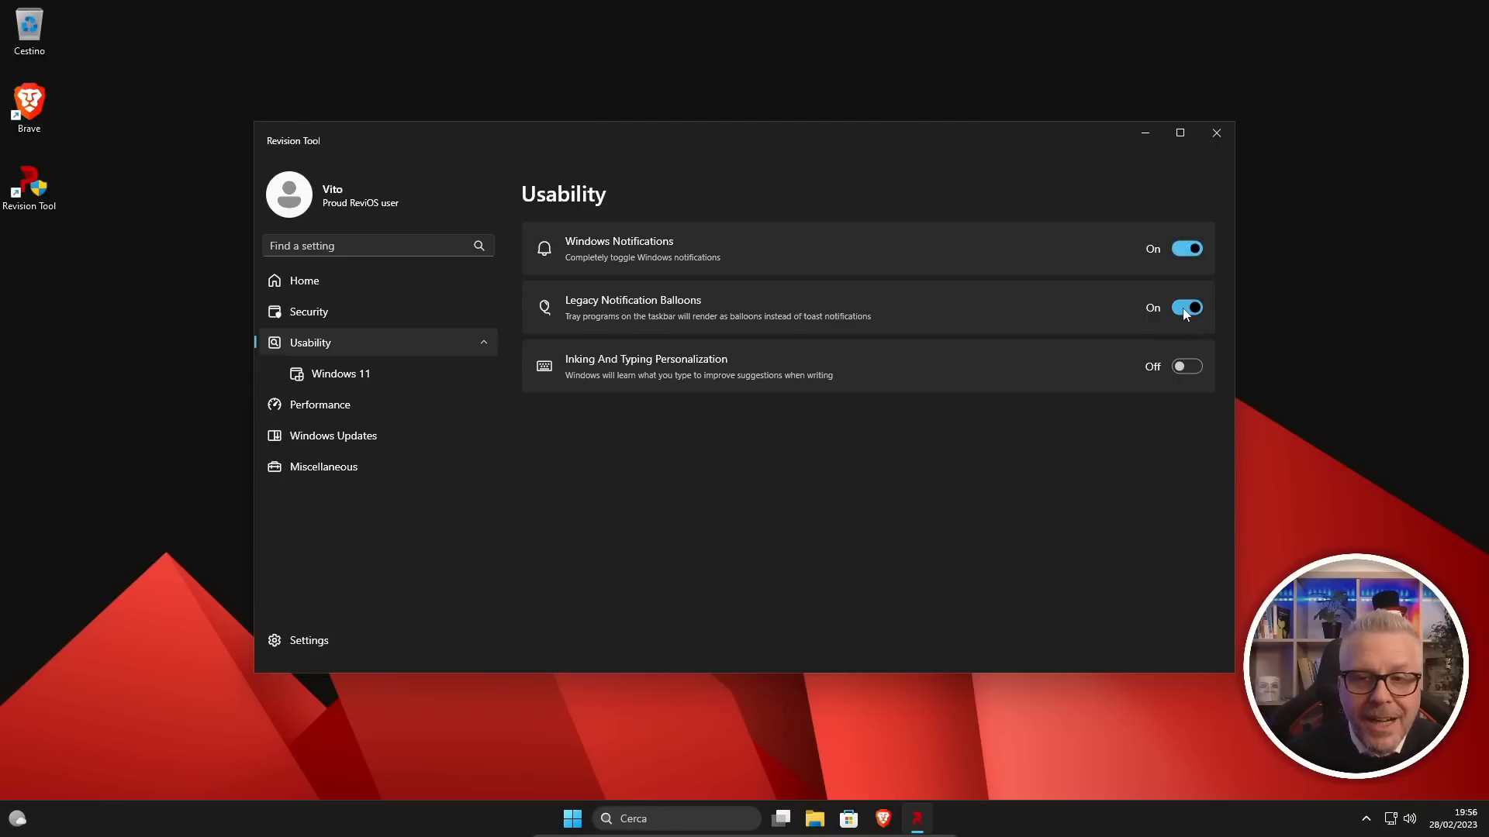
click(1187, 249)
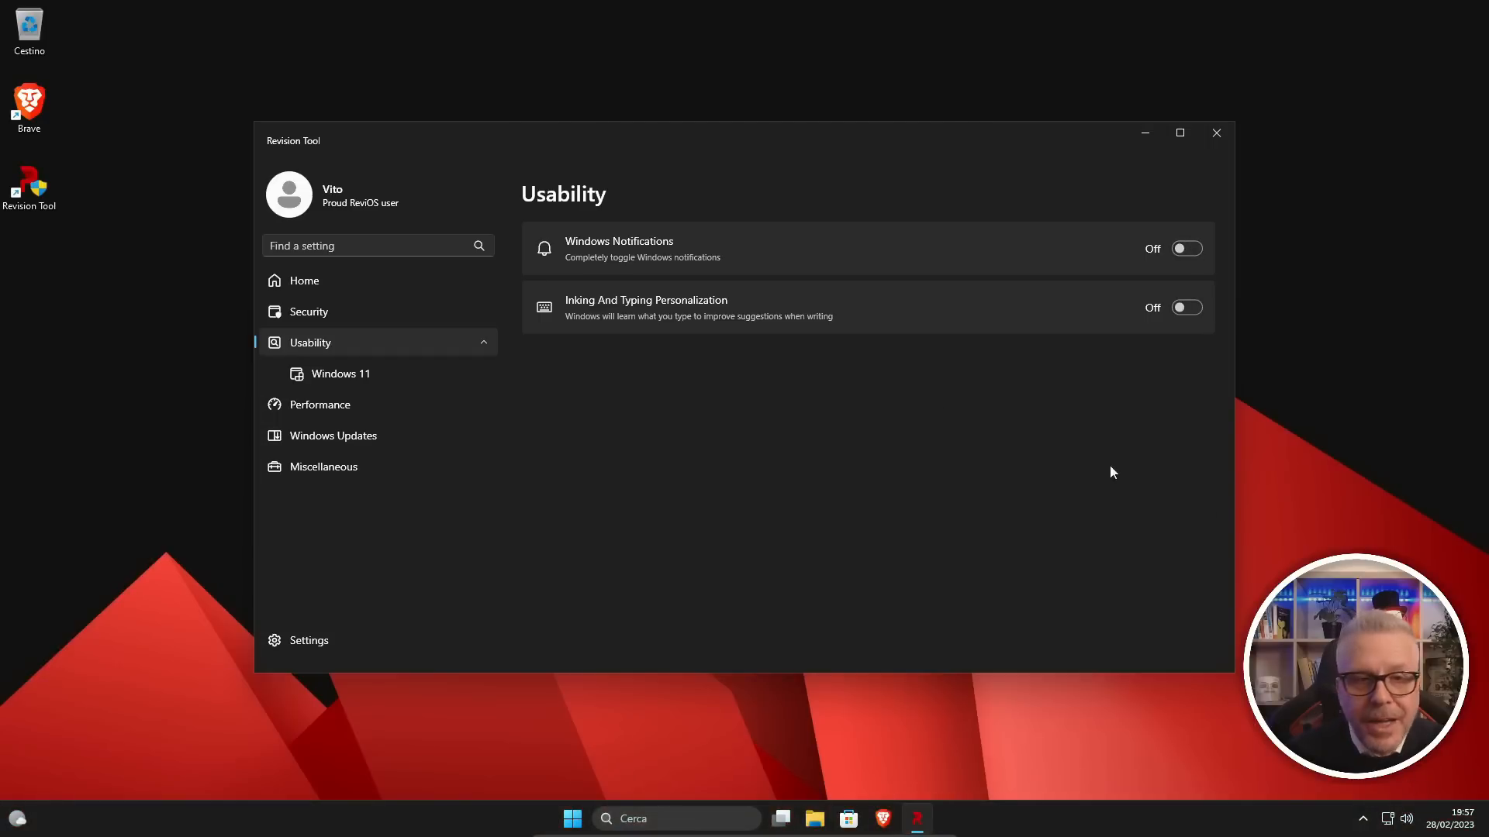
- Compare the desktop context menu with the Windows 11 New Context Menu option off and on, and switch the option back off
click(332, 373)
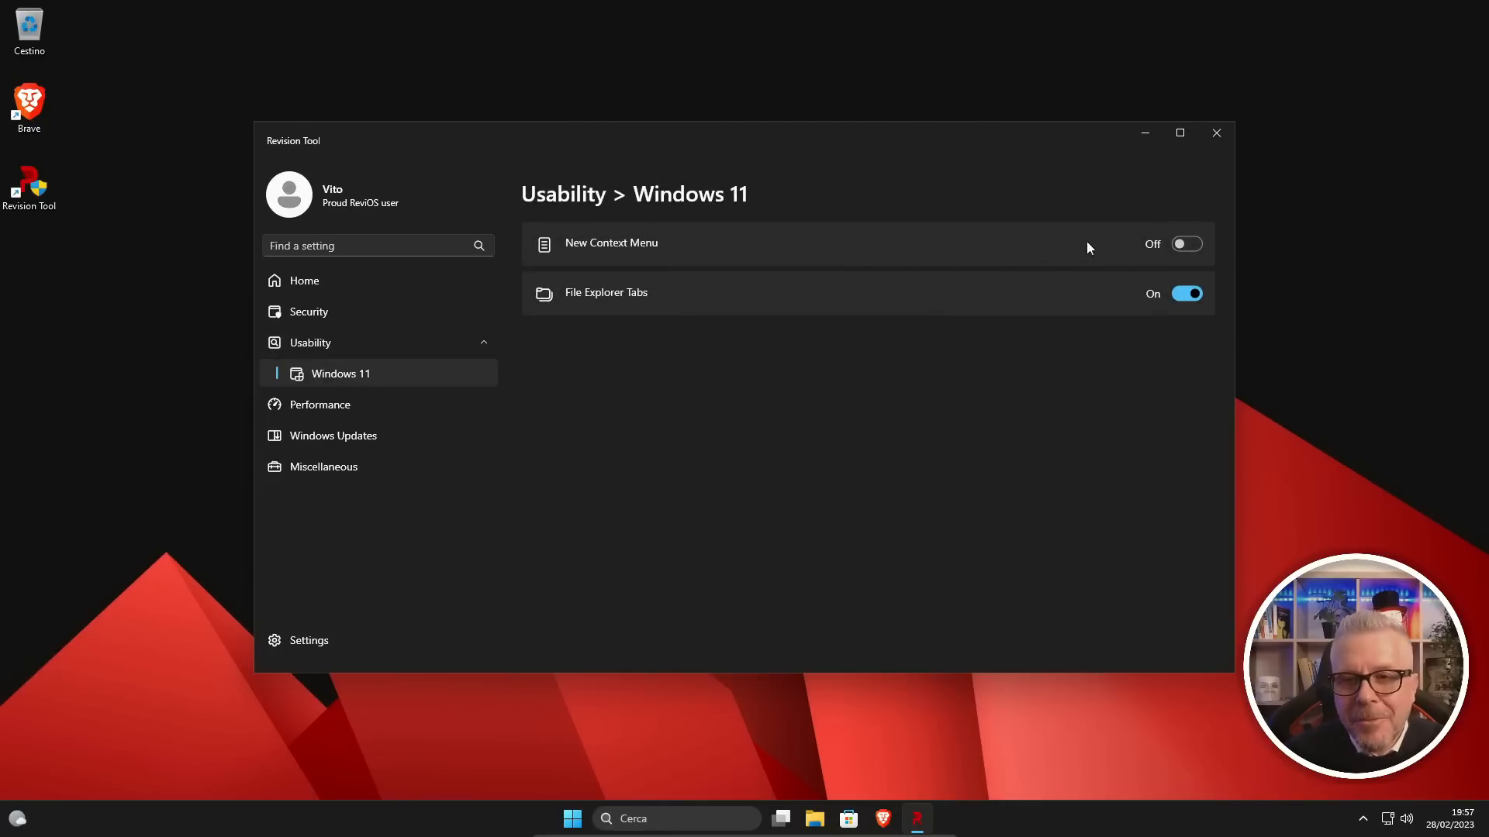
right_click(1301, 242)
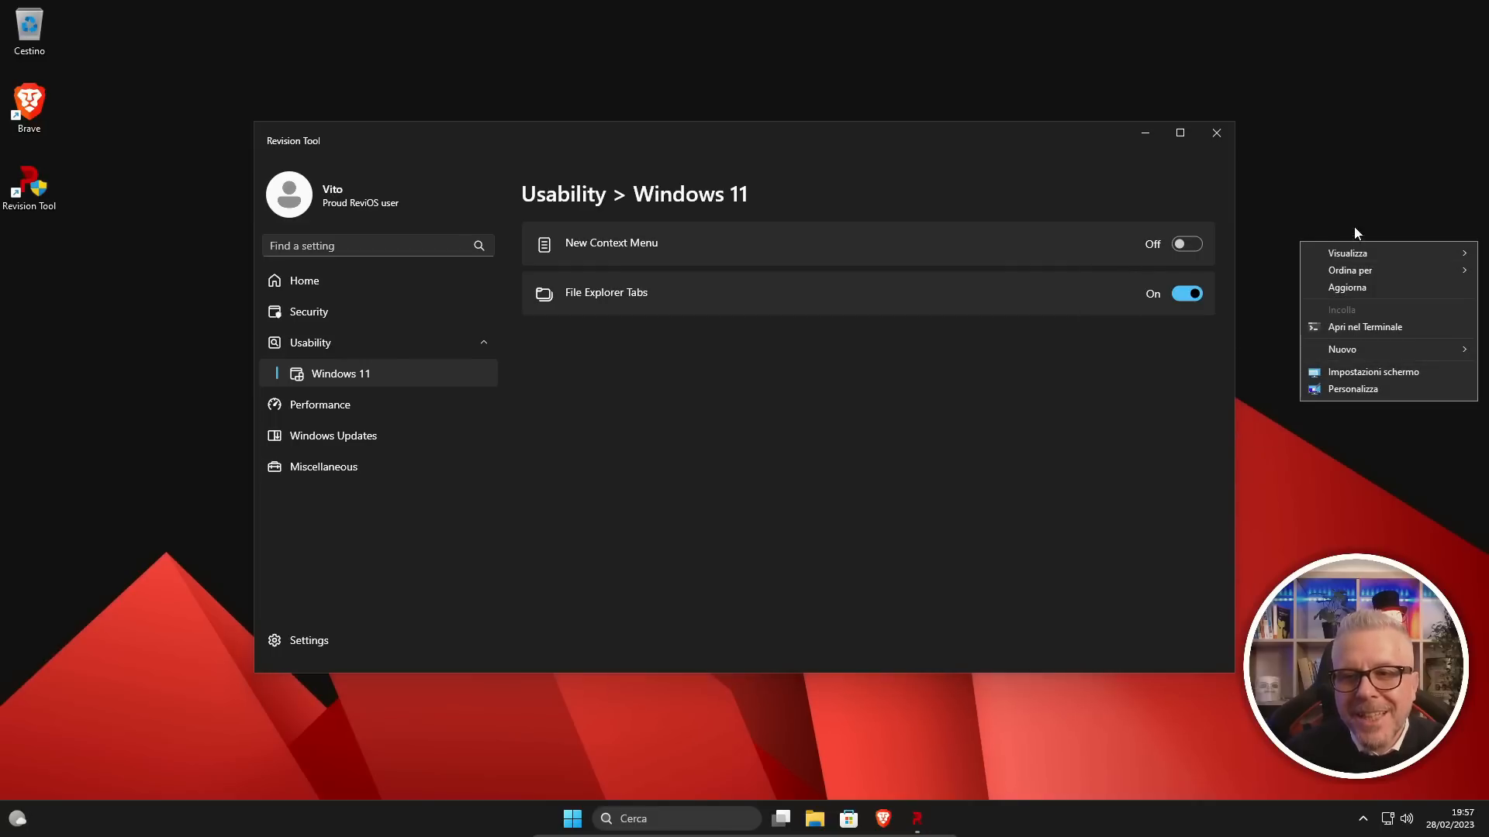
mouse_move(1345, 279)
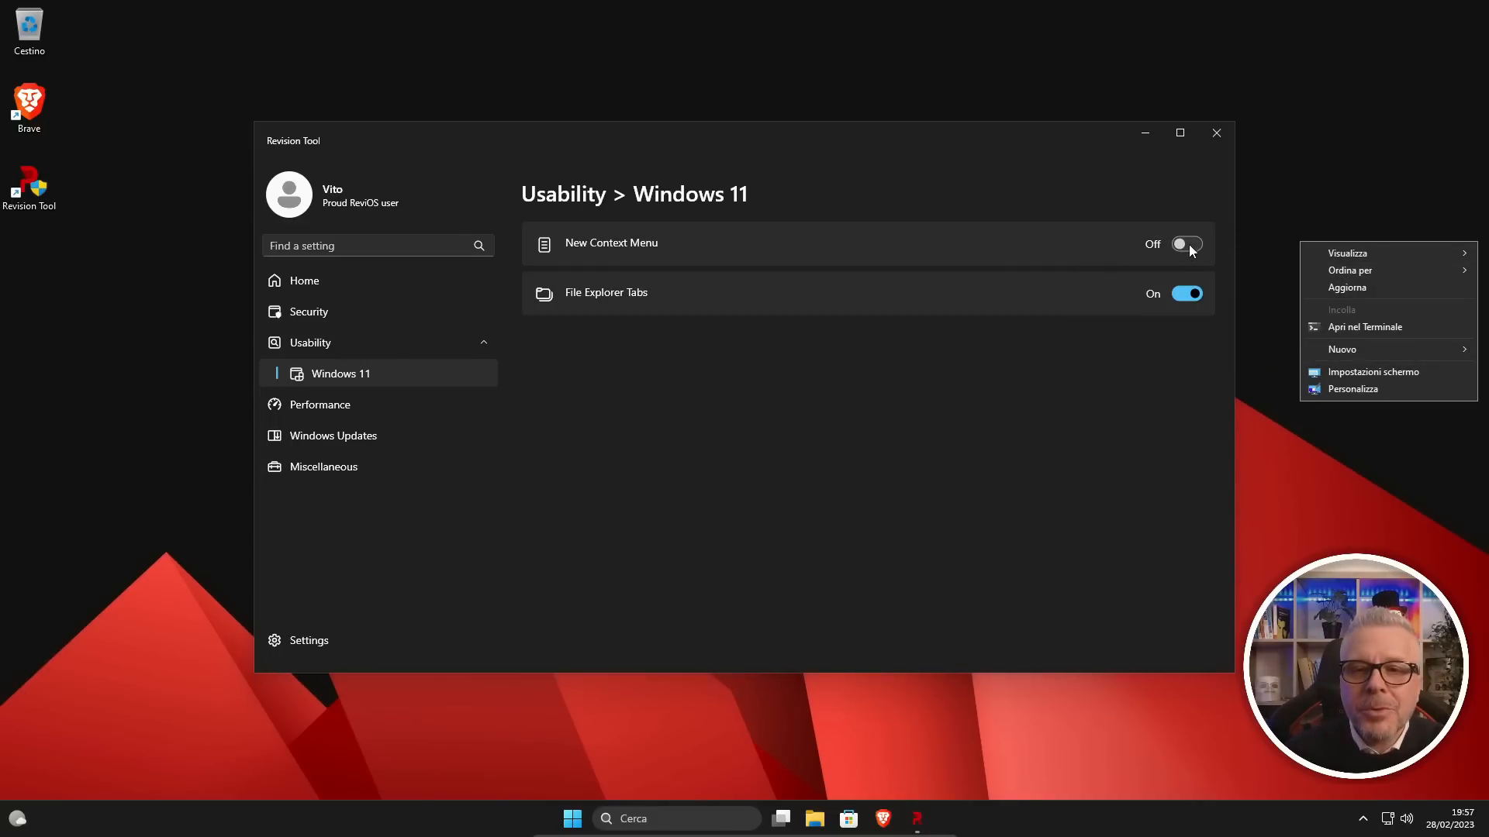
click(1186, 244)
right_click(1311, 276)
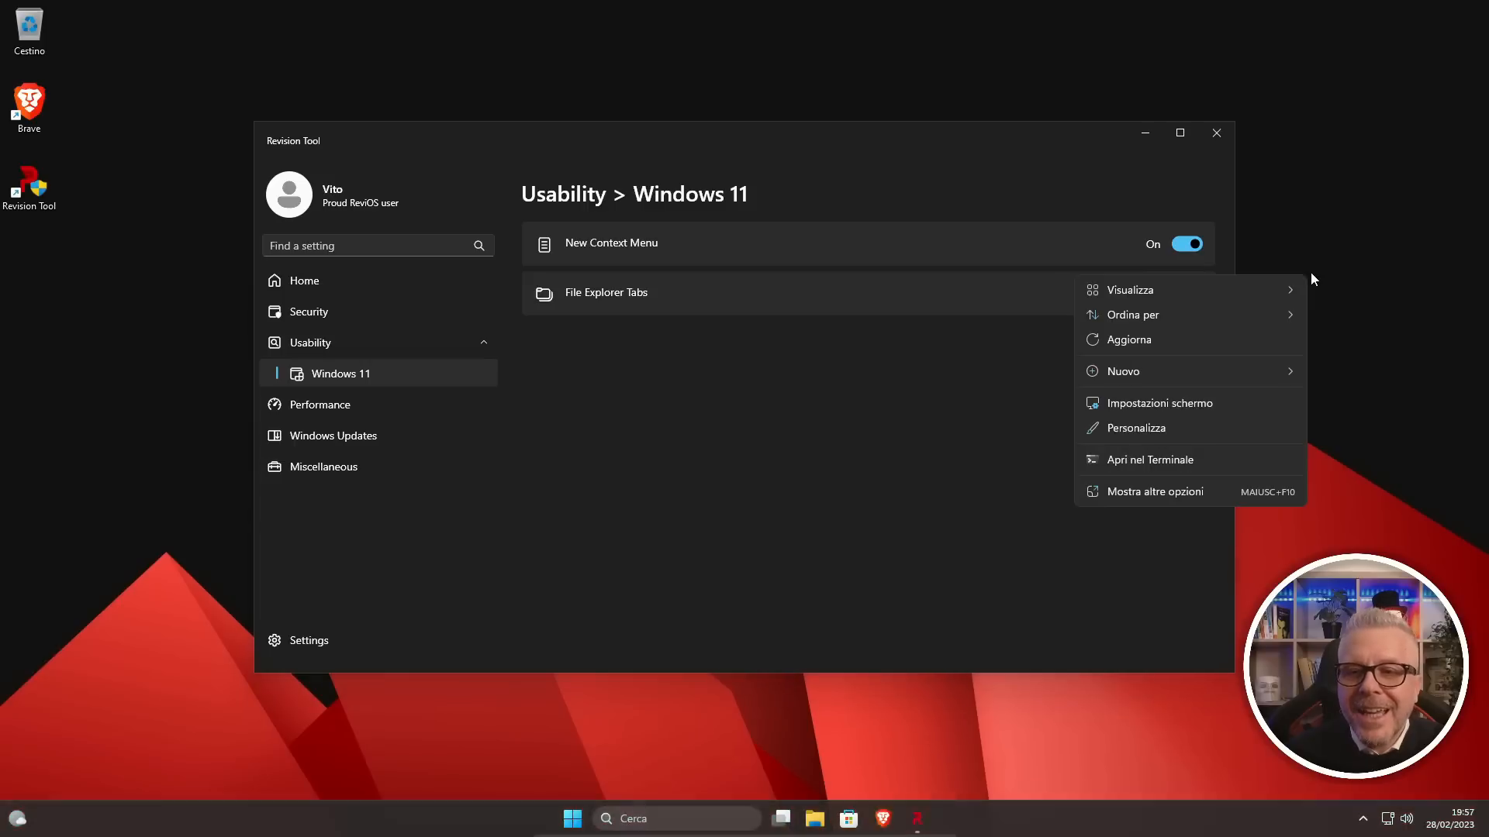
click(1190, 246)
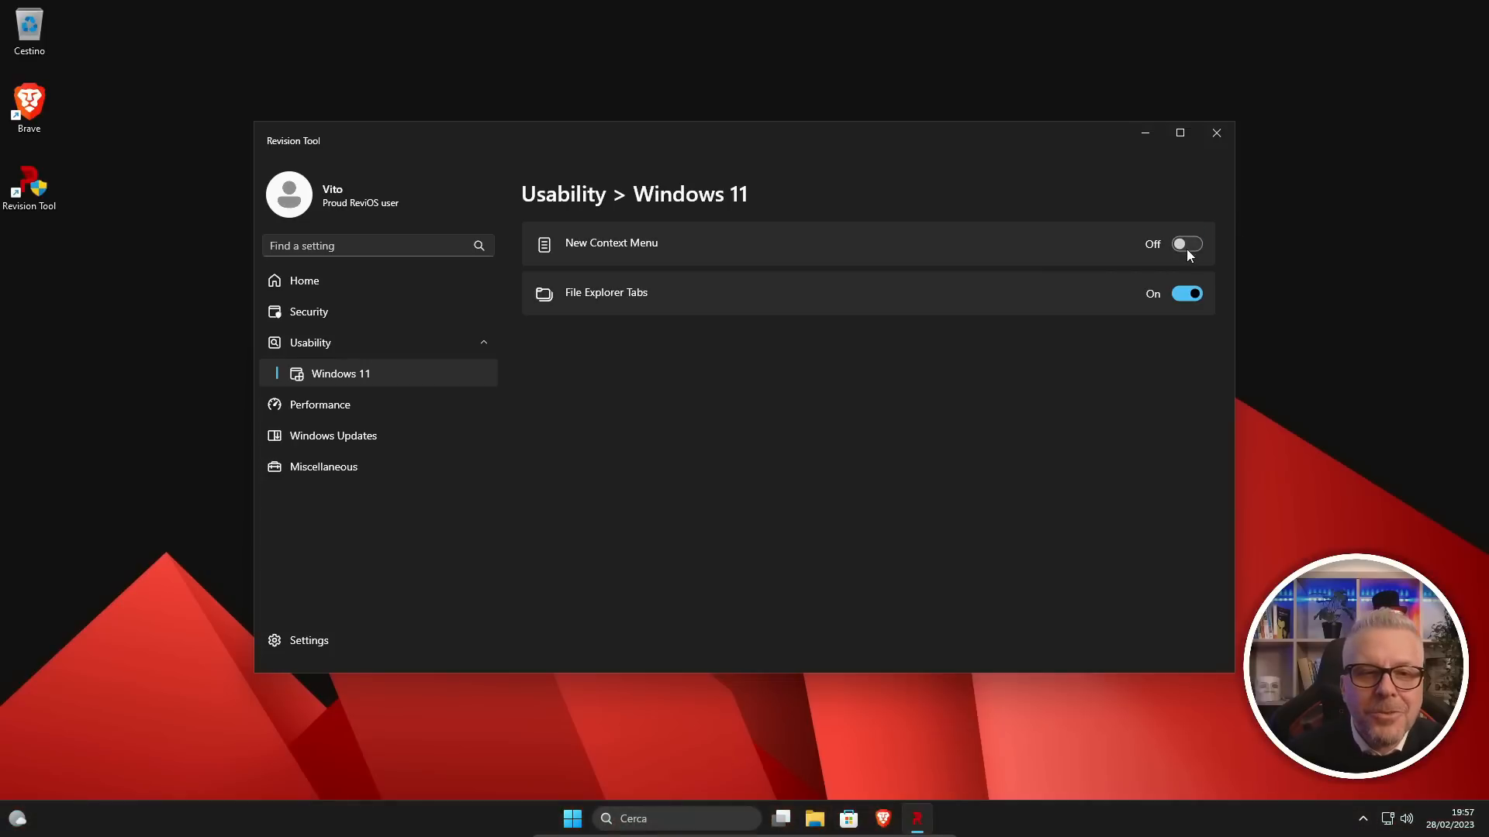
- Review the Performance, Windows Updates and Miscellaneous settings of Revision Tool and close it
click(314, 409)
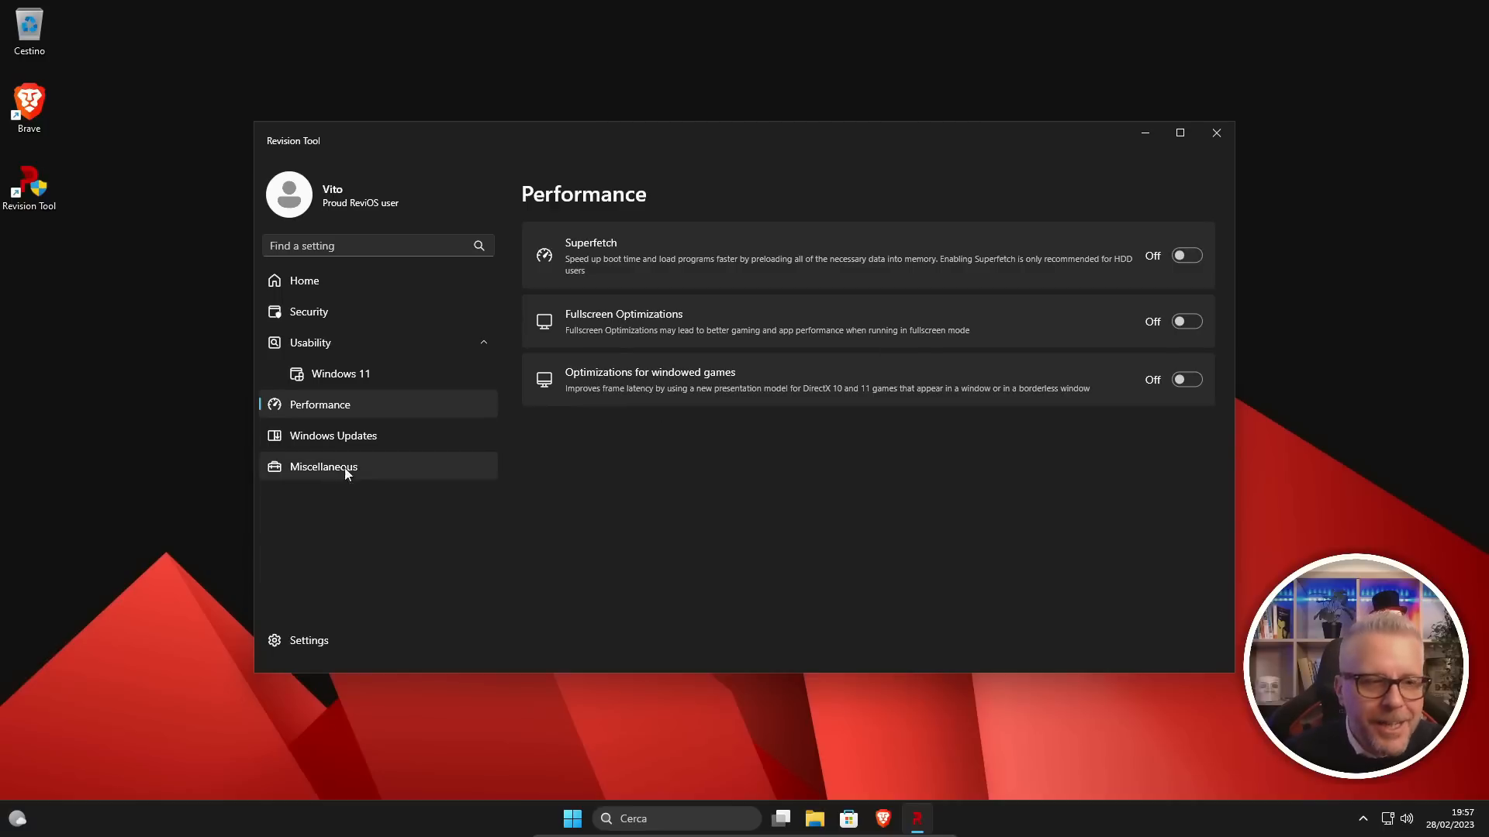
click(369, 443)
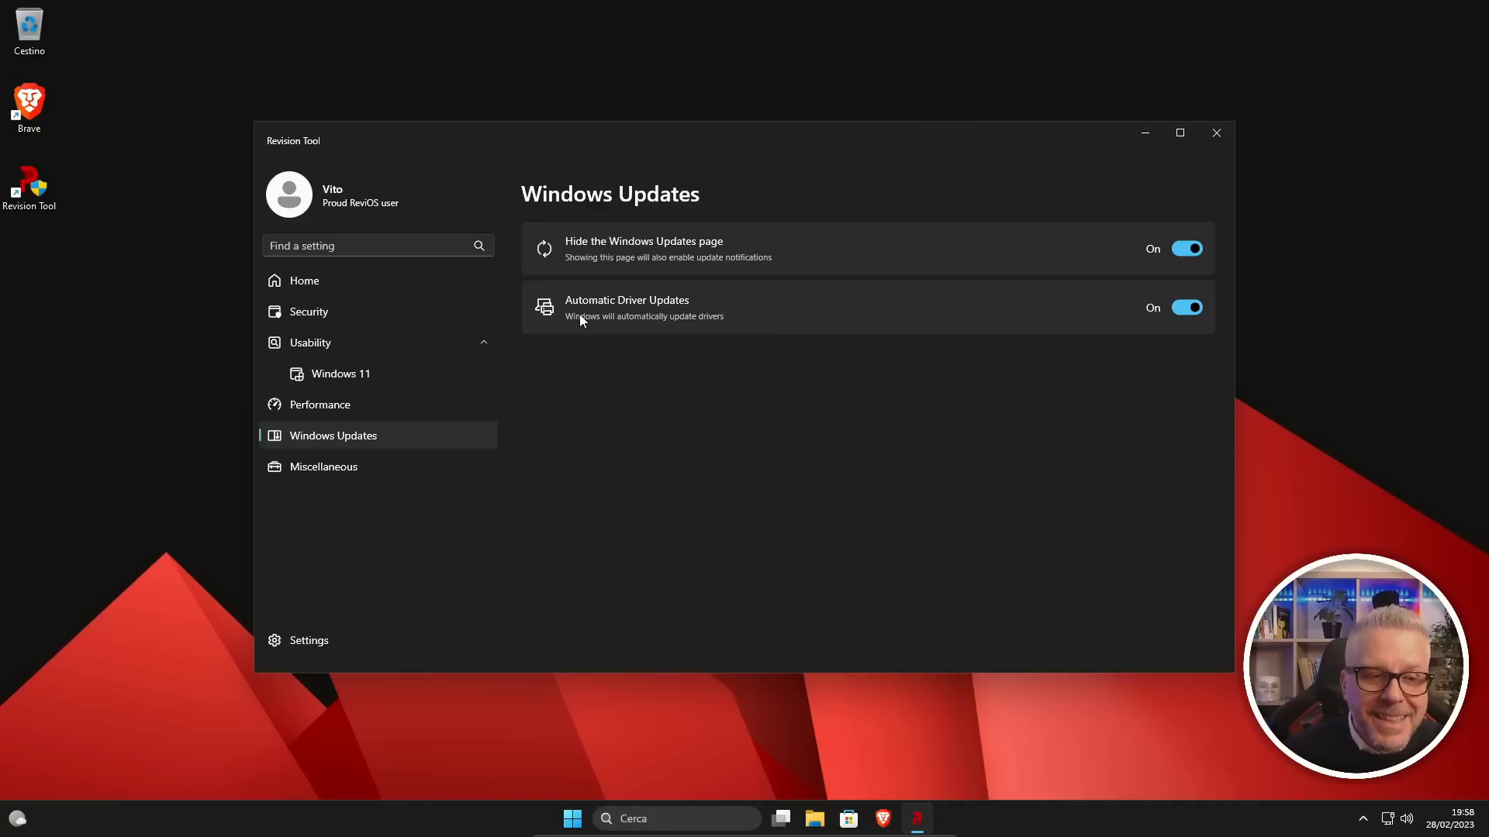
click(306, 467)
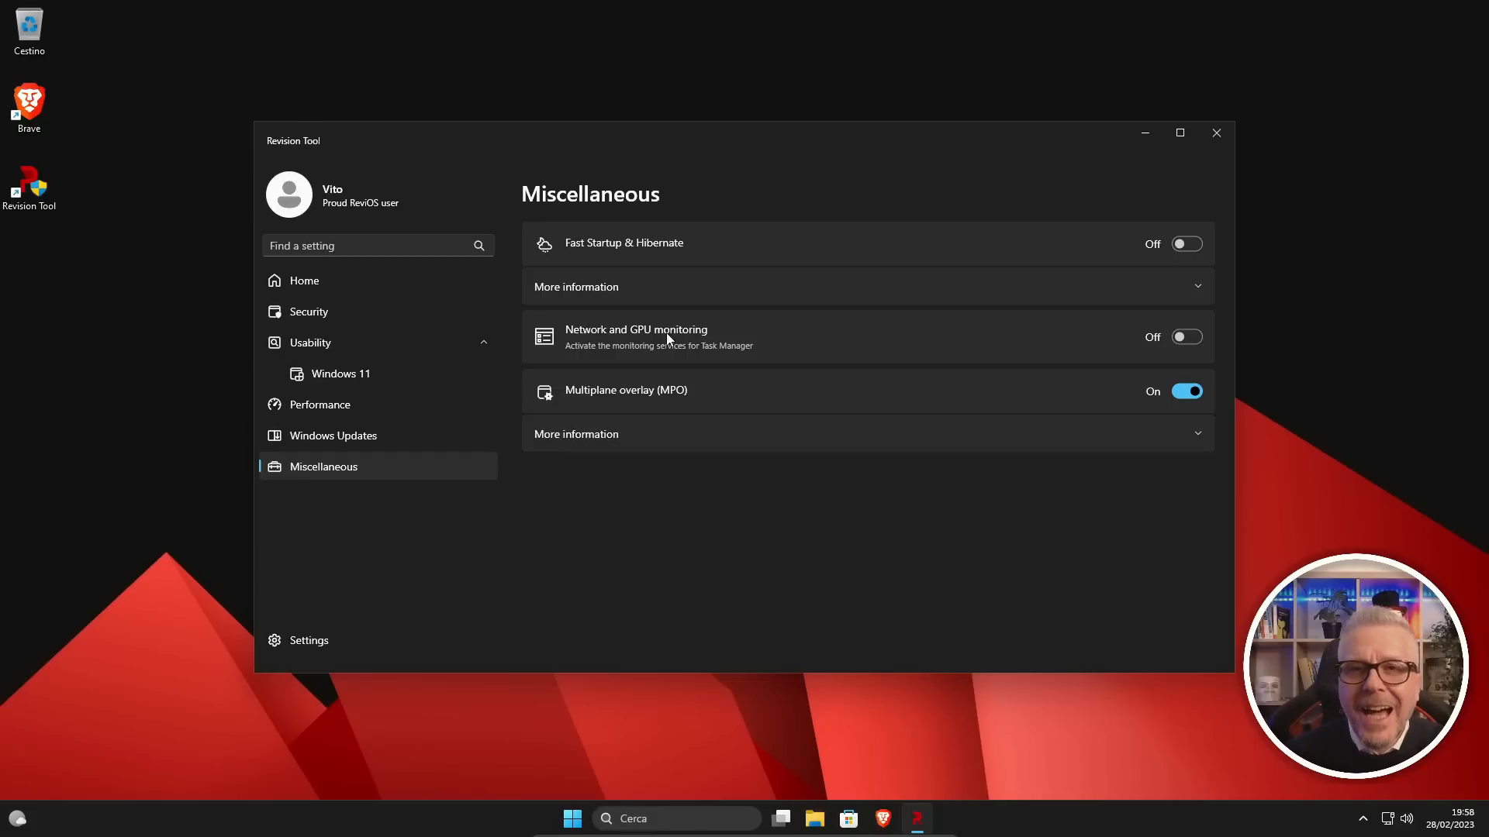
click(1215, 134)
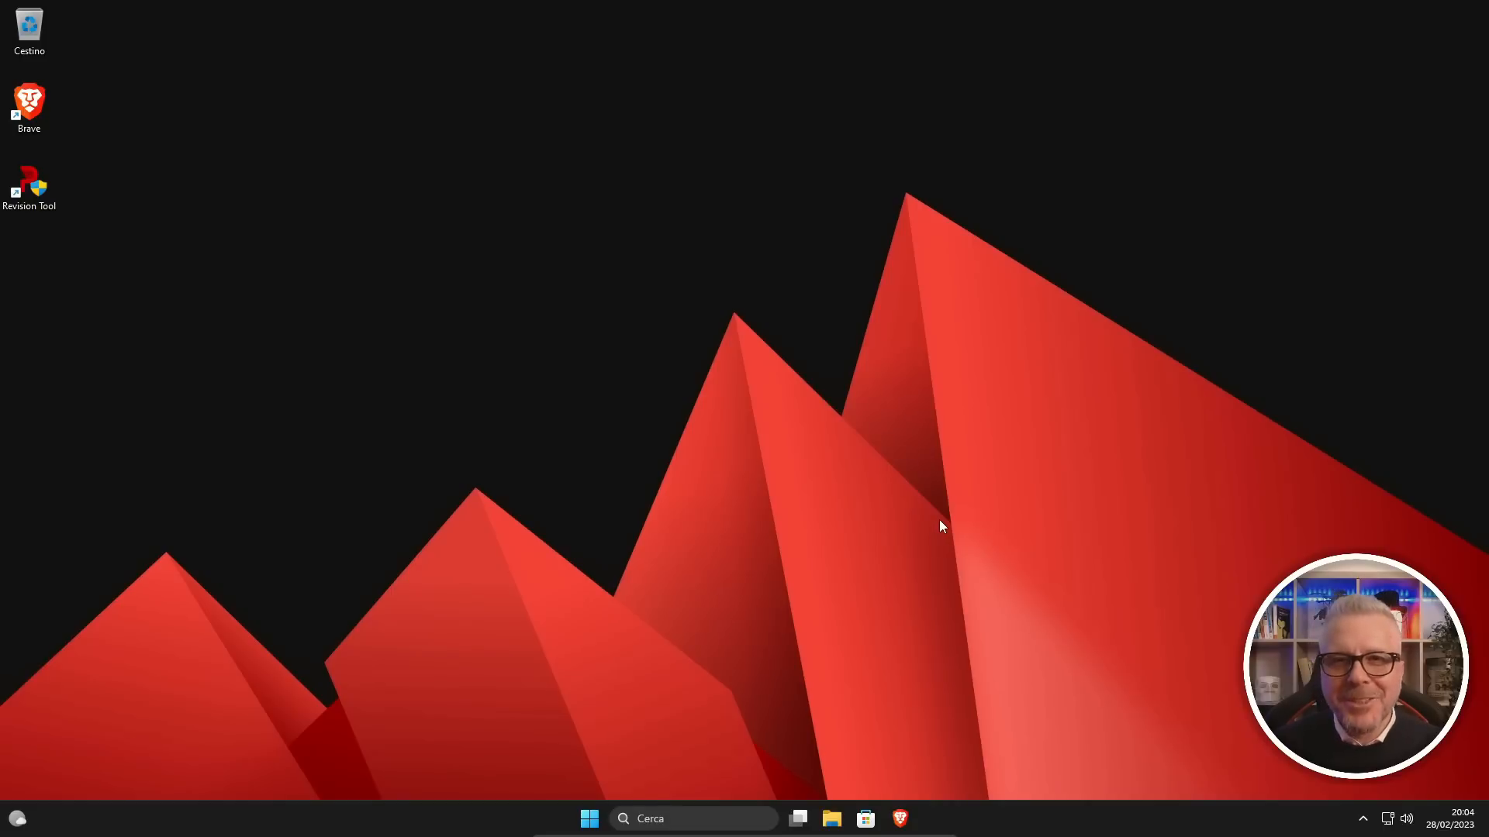
- Disable Visualizzazione attività and Widget in the taskbar settings
right_click(1046, 828)
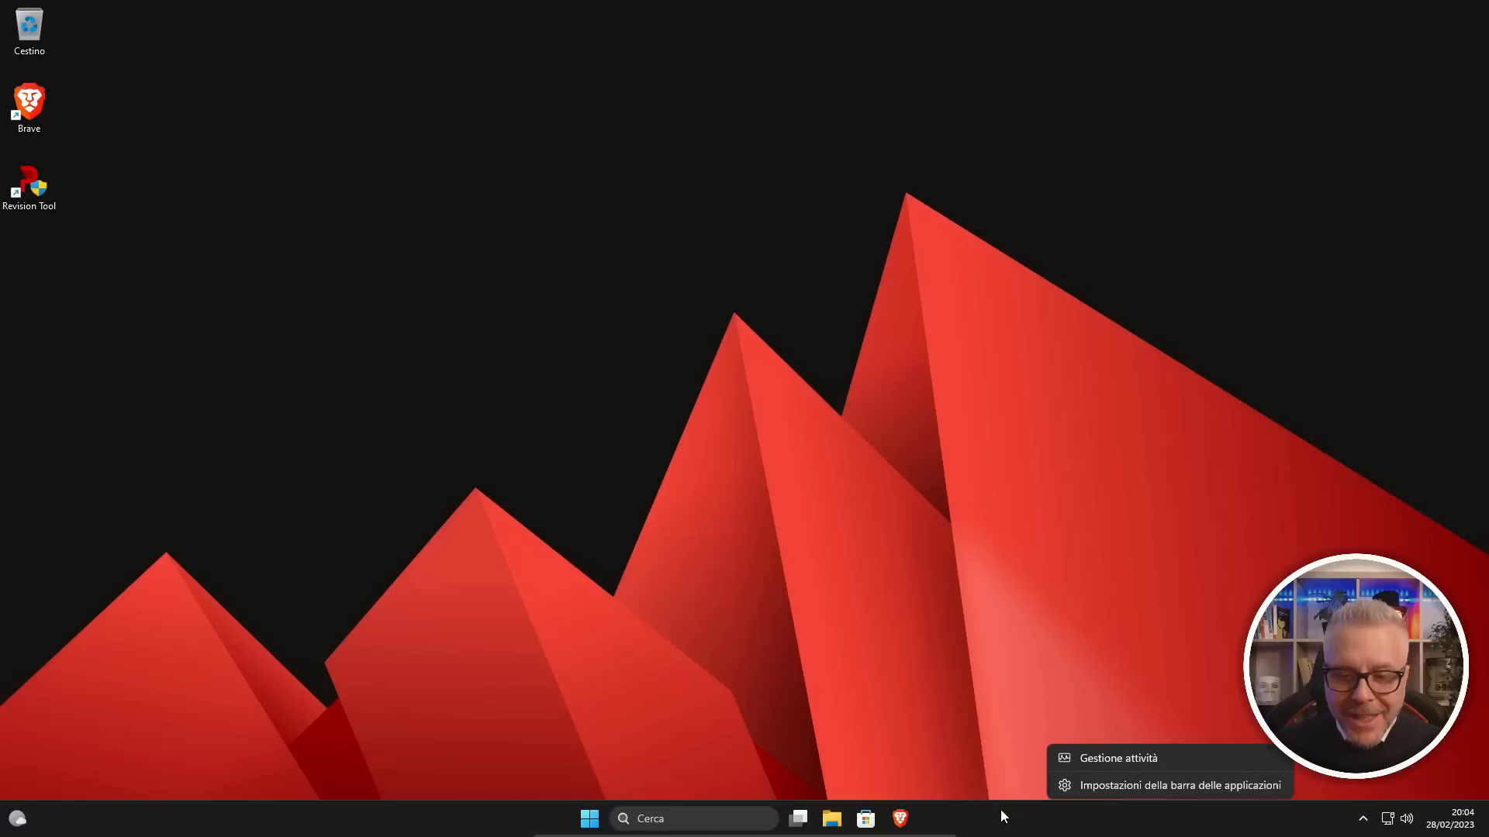
click(1109, 786)
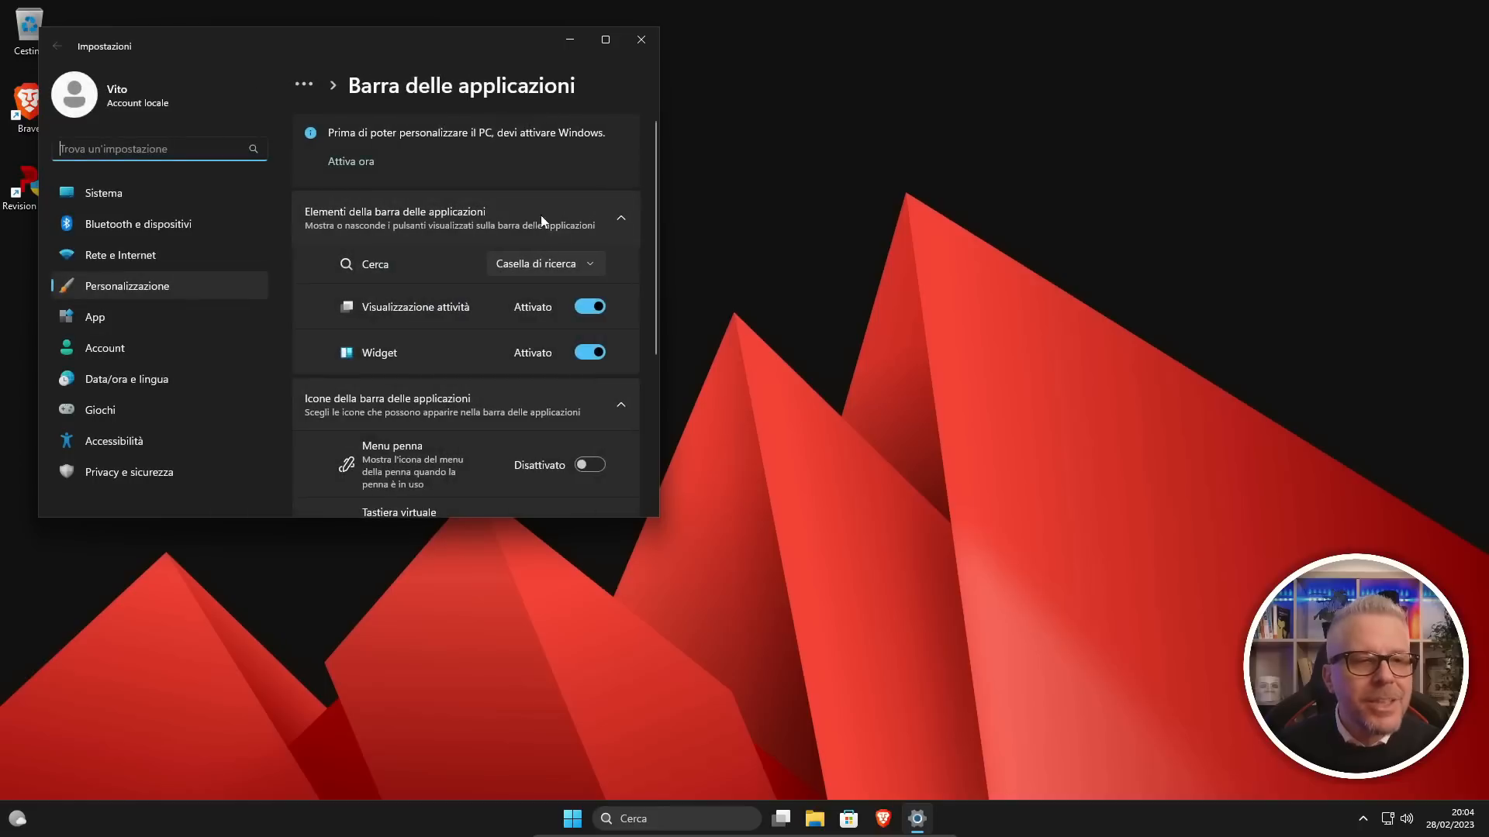
click(592, 307)
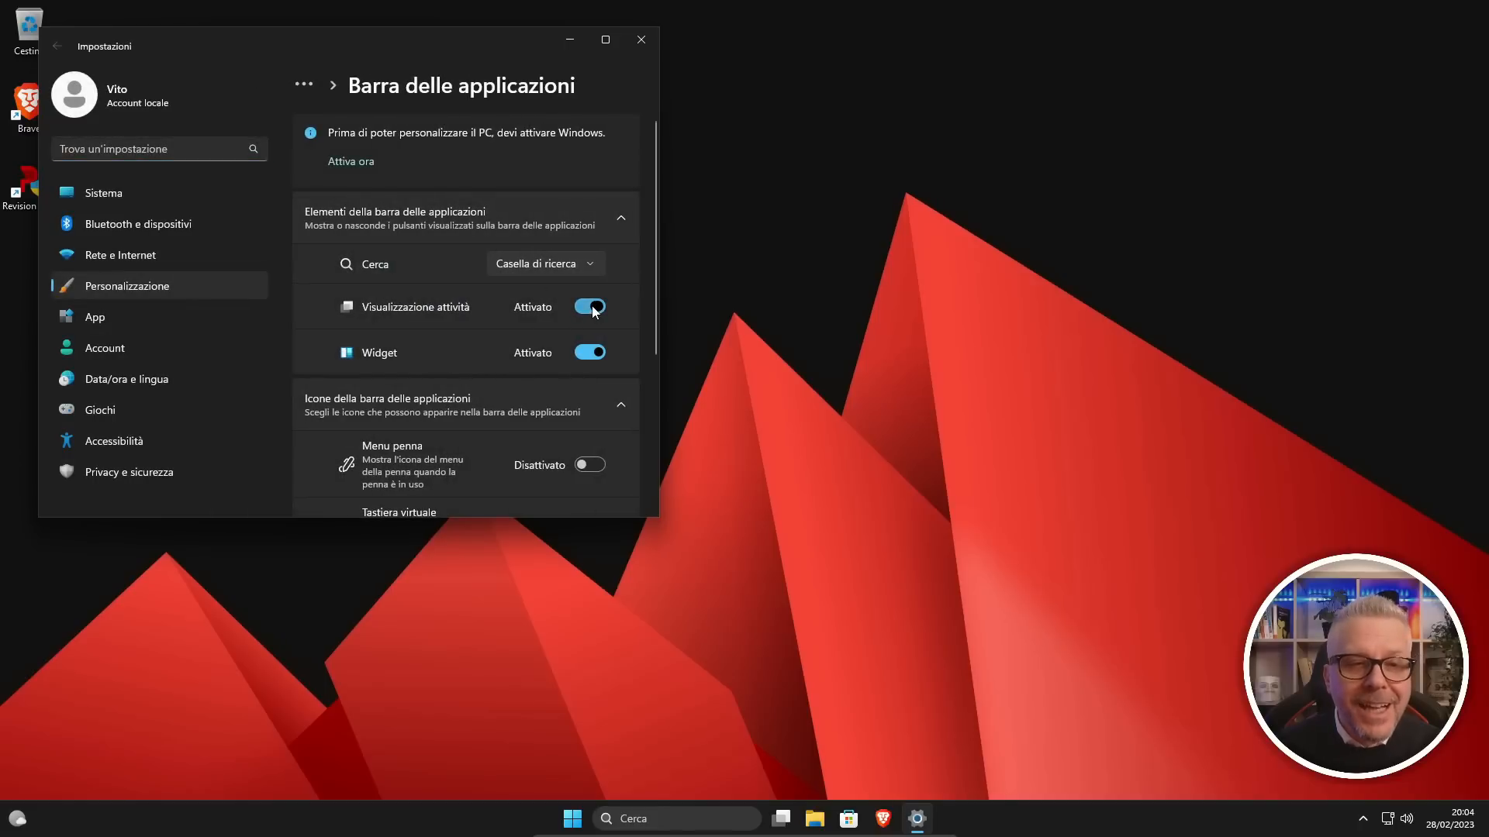
click(594, 353)
- Set the taskbar alignment to A sinistra under the taskbar behaviours and close the settings
scroll(542, 376, down, 1)
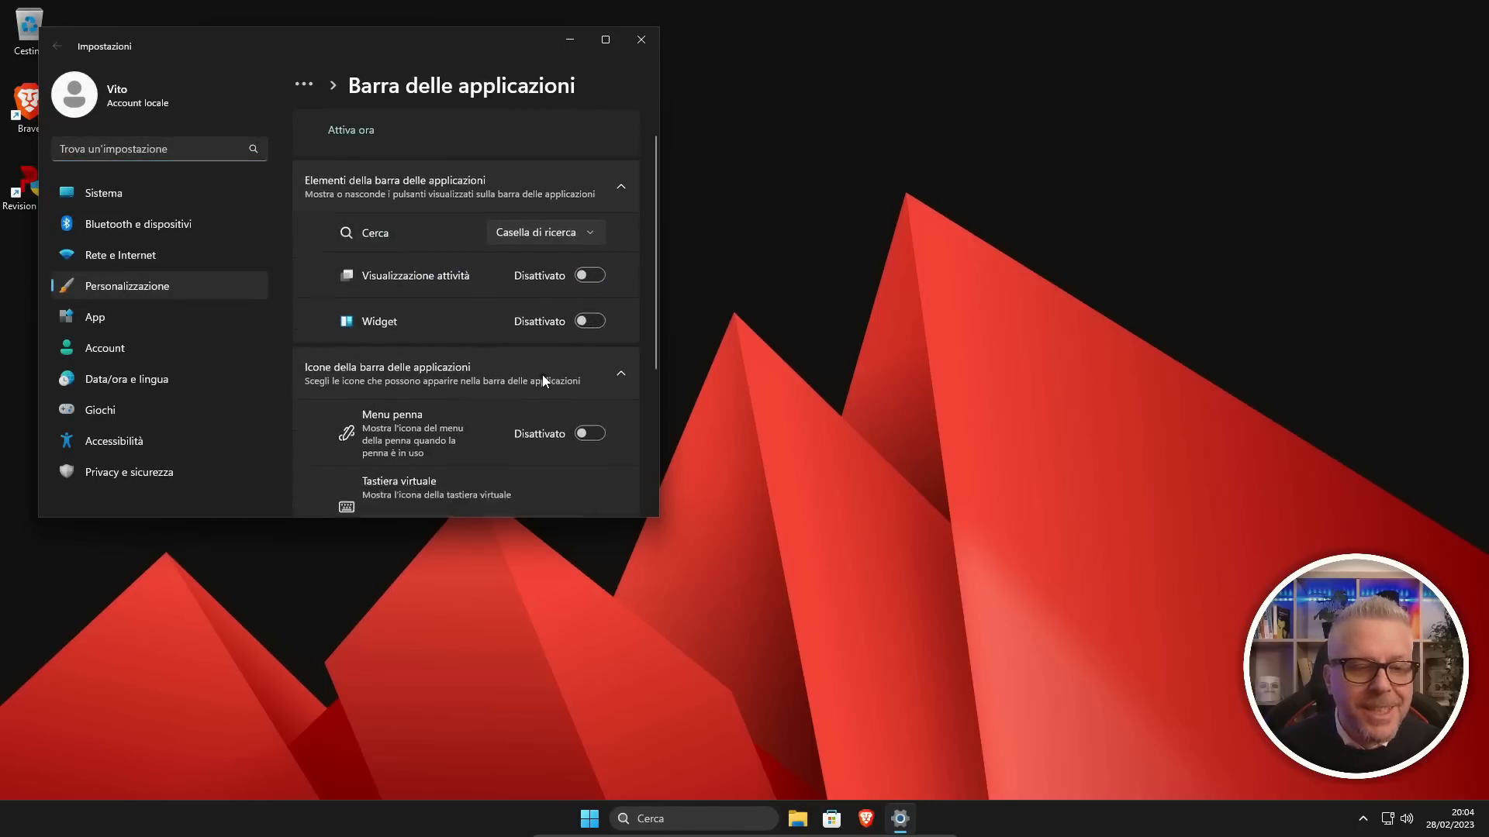
scroll(542, 374, down, 3)
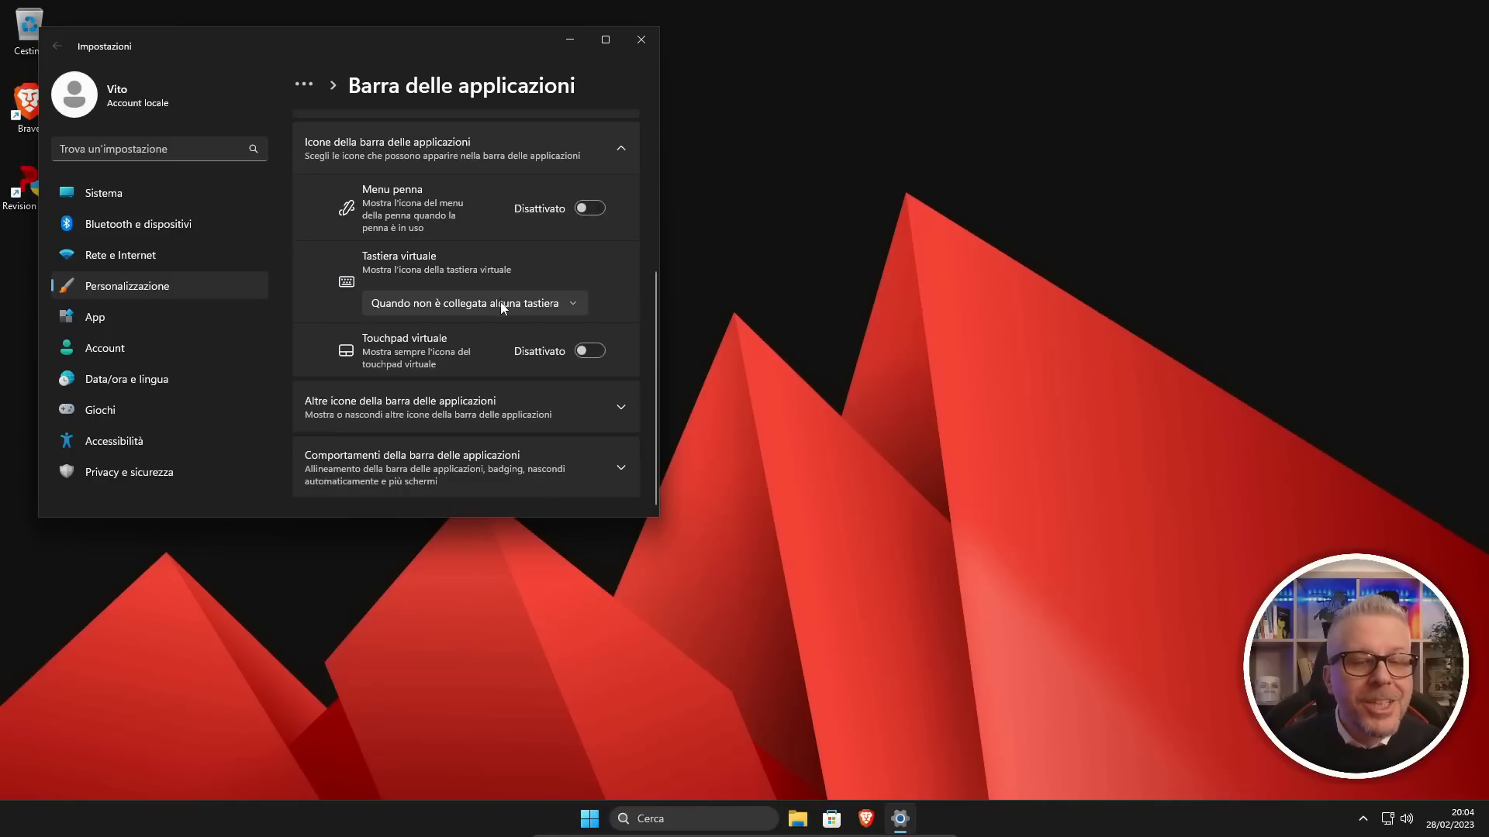
click(509, 472)
scroll(508, 430, down, 2)
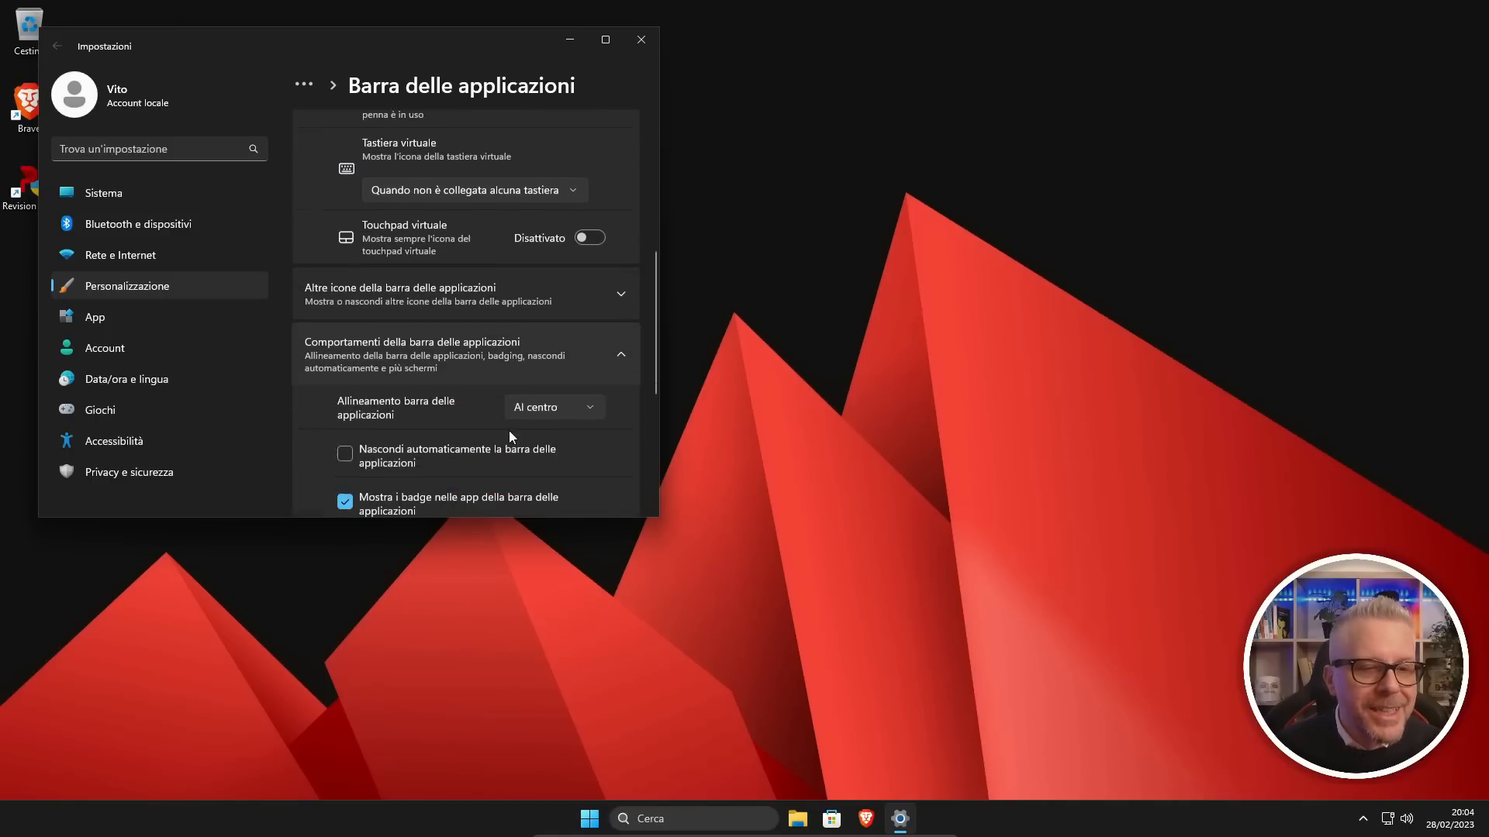
click(589, 400)
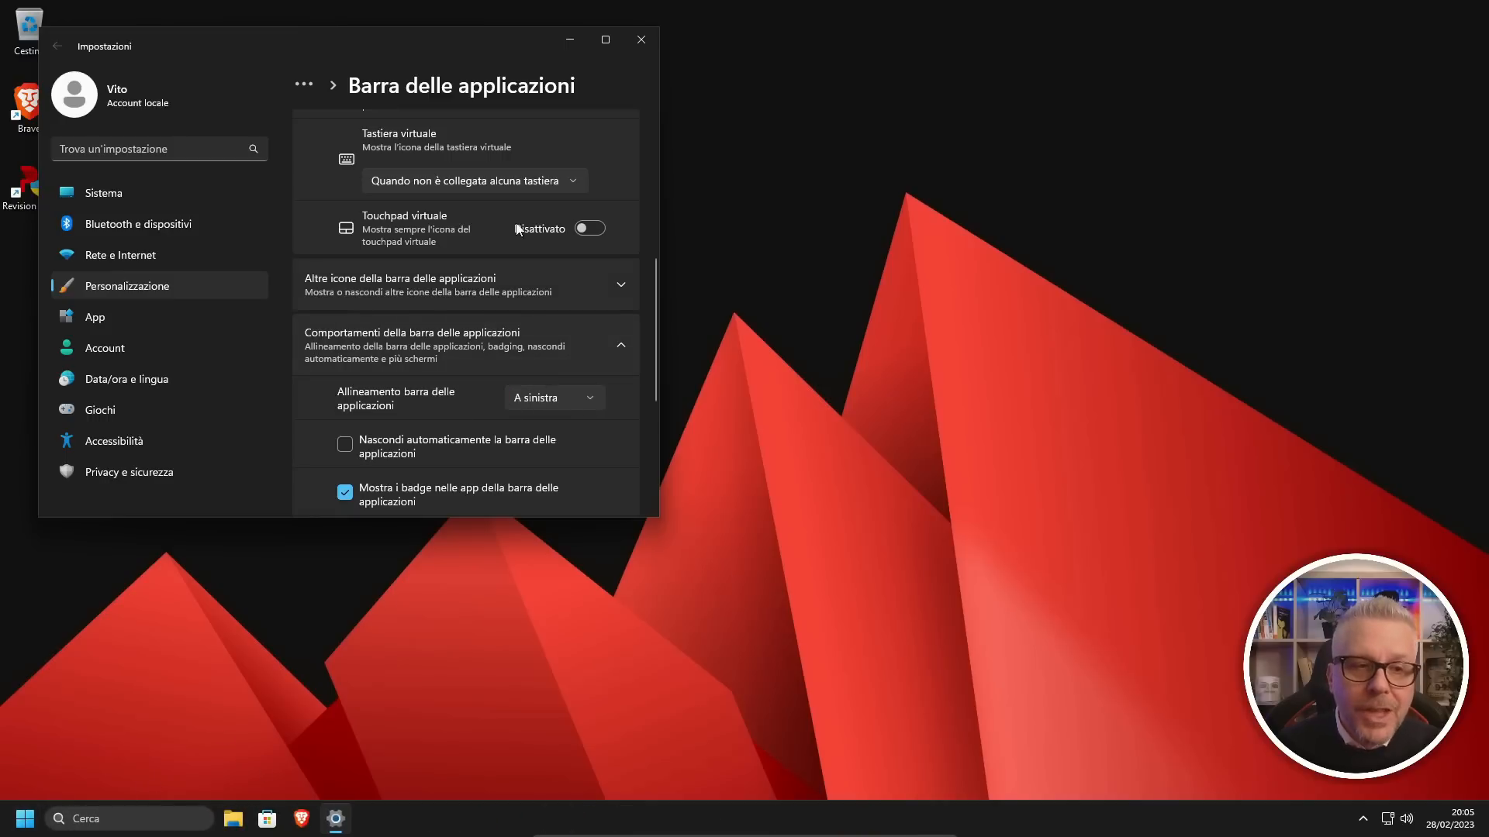
click(641, 39)
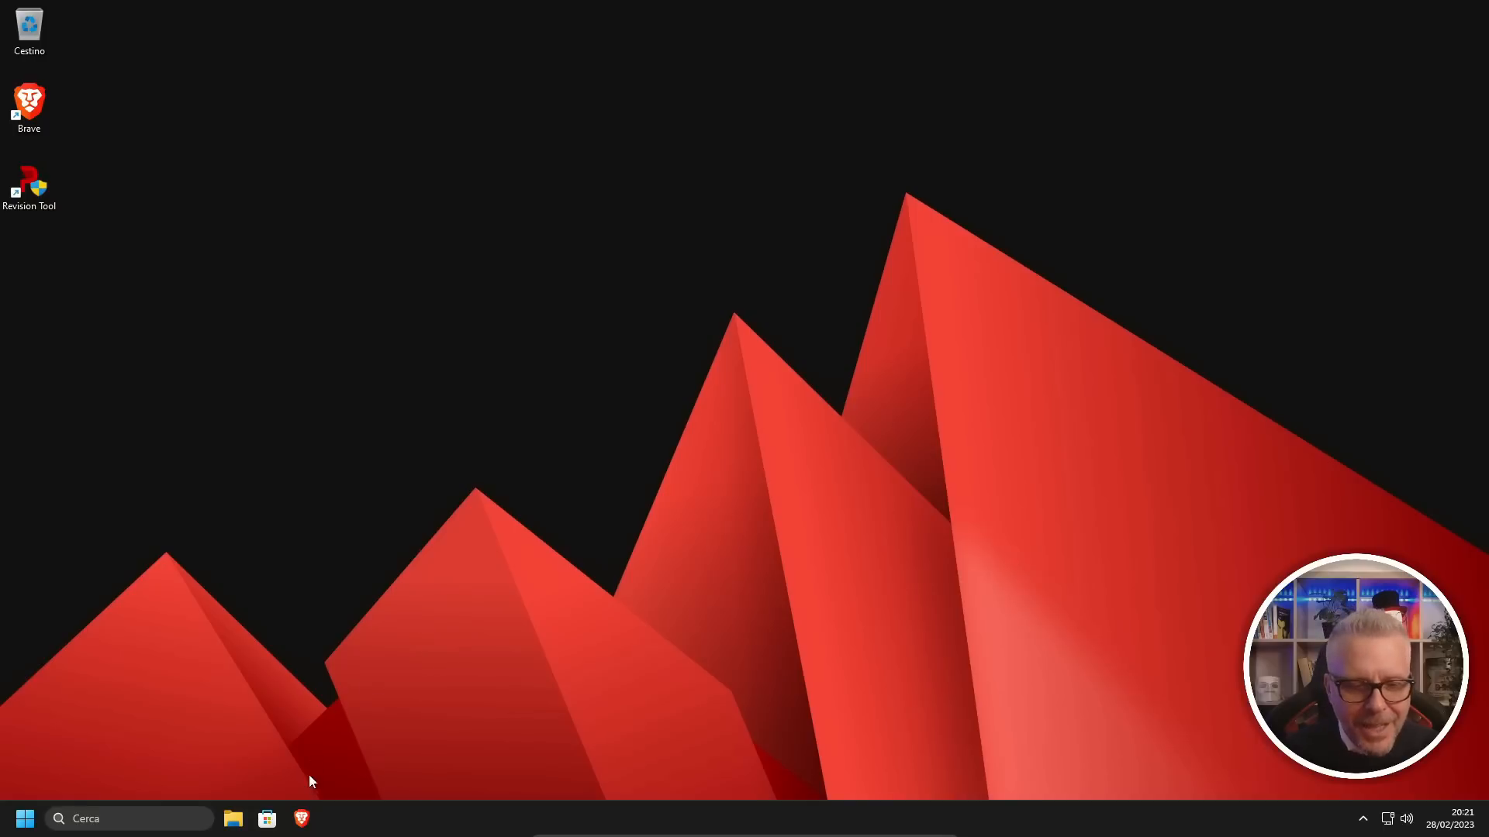
- Open the Brave browser and search Google for "google chrome"
click(301, 820)
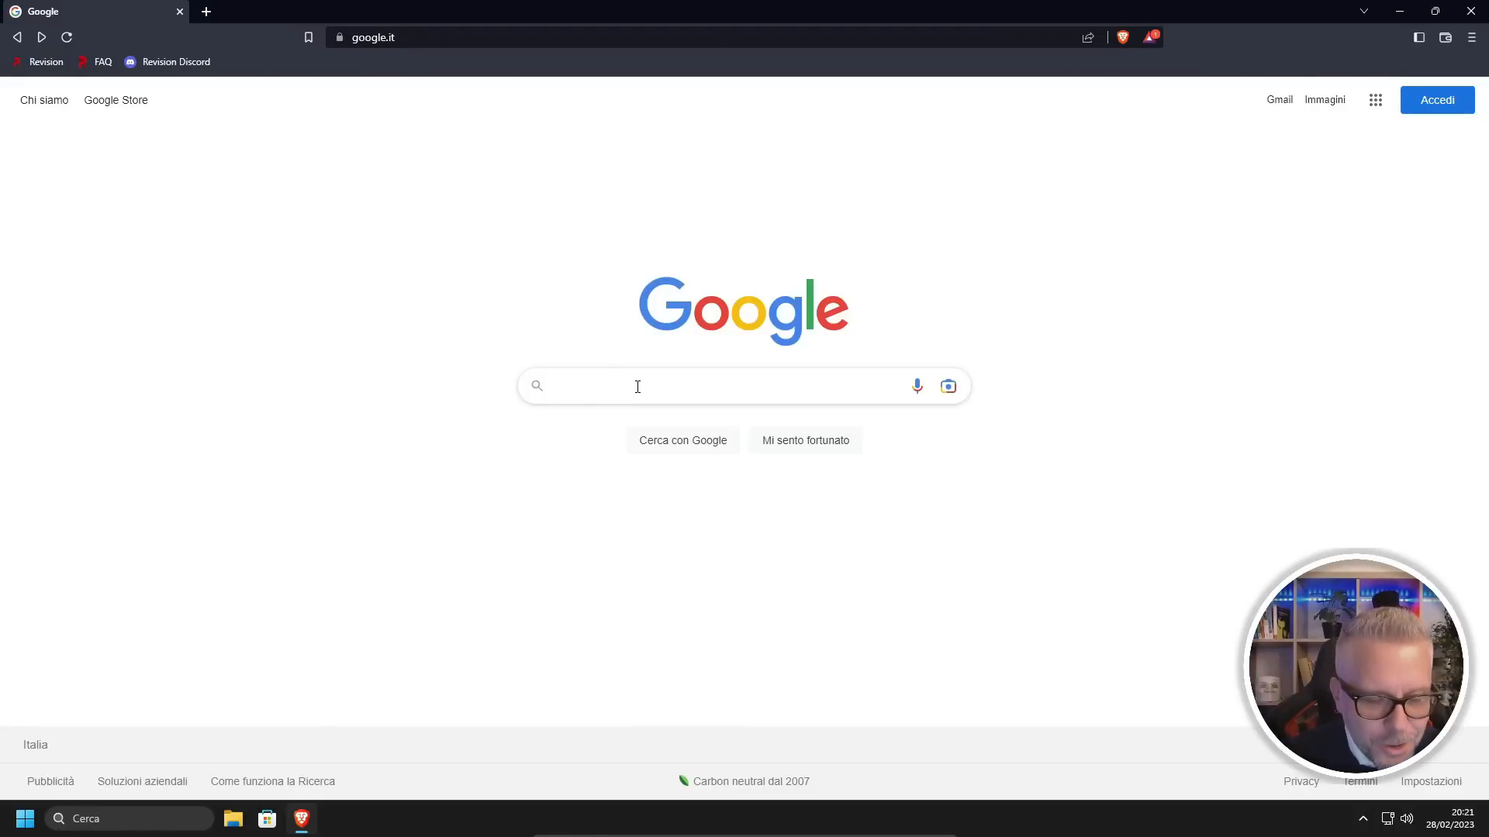
text(google )
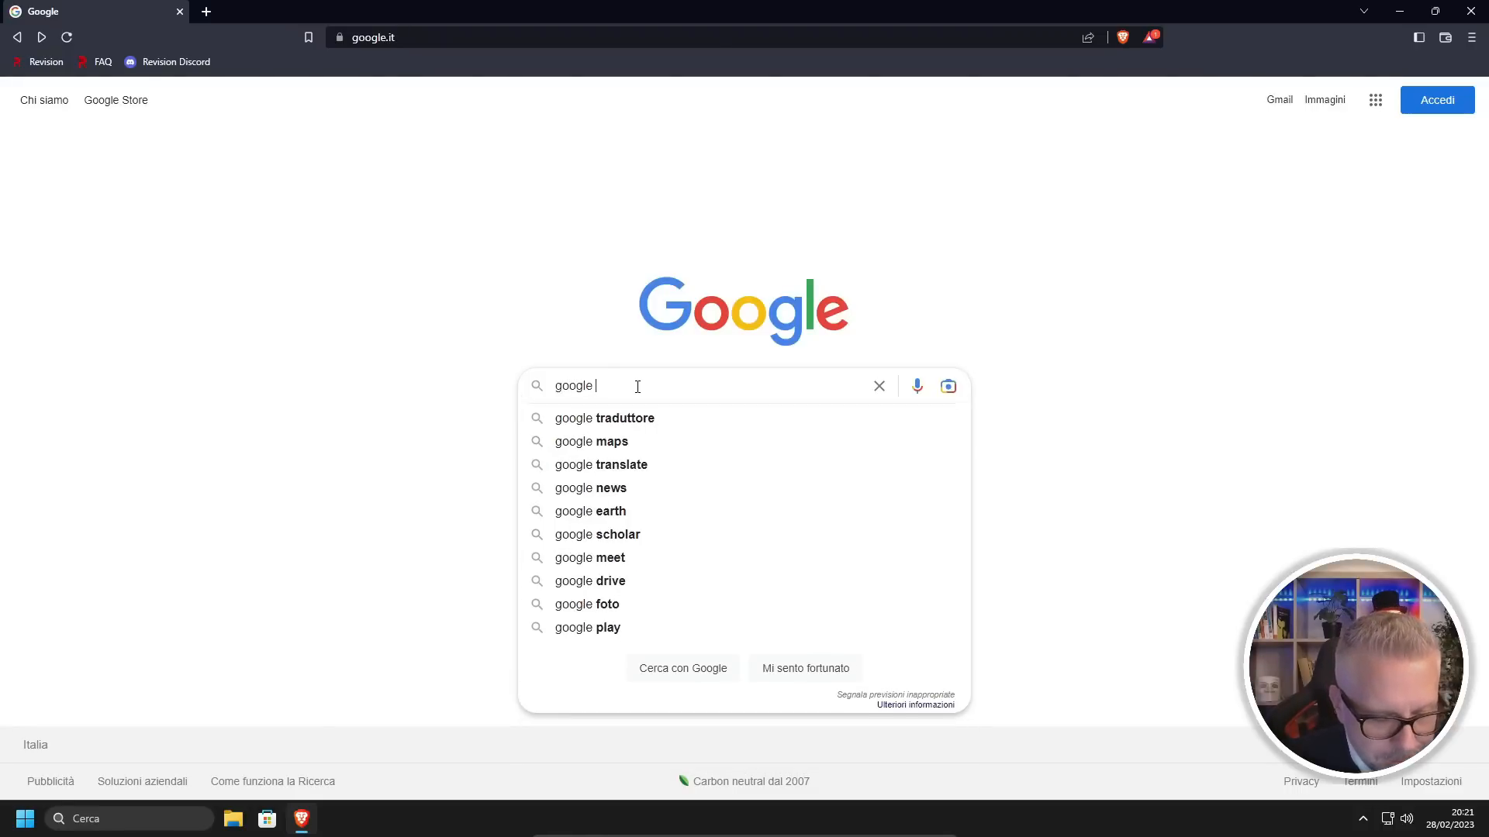
text(chrome)
key(Return)
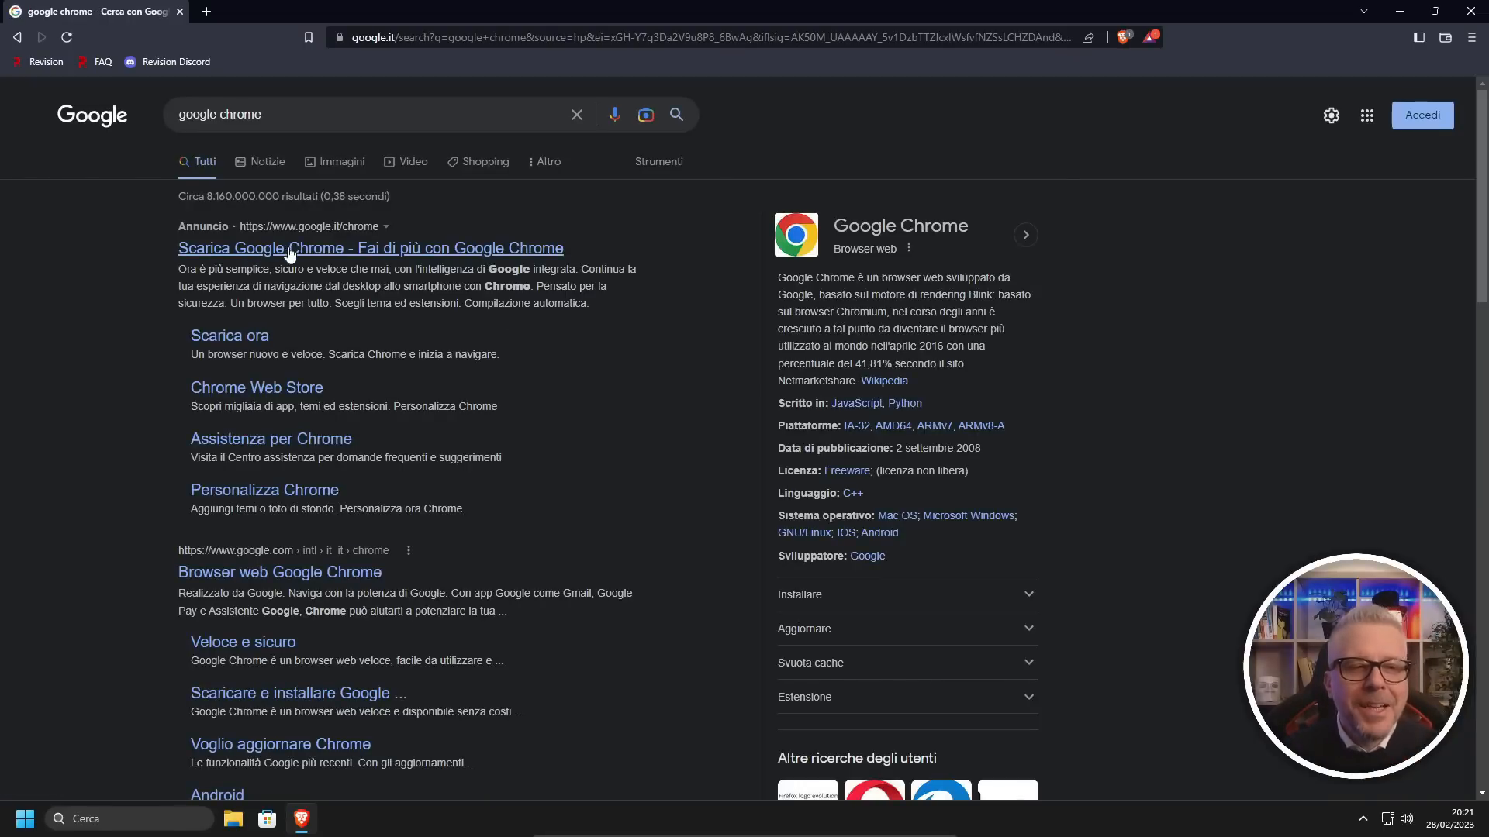
- Download ChromeSetup.exe from the Google Chrome site to the Desktop folder and close the browser
click(286, 250)
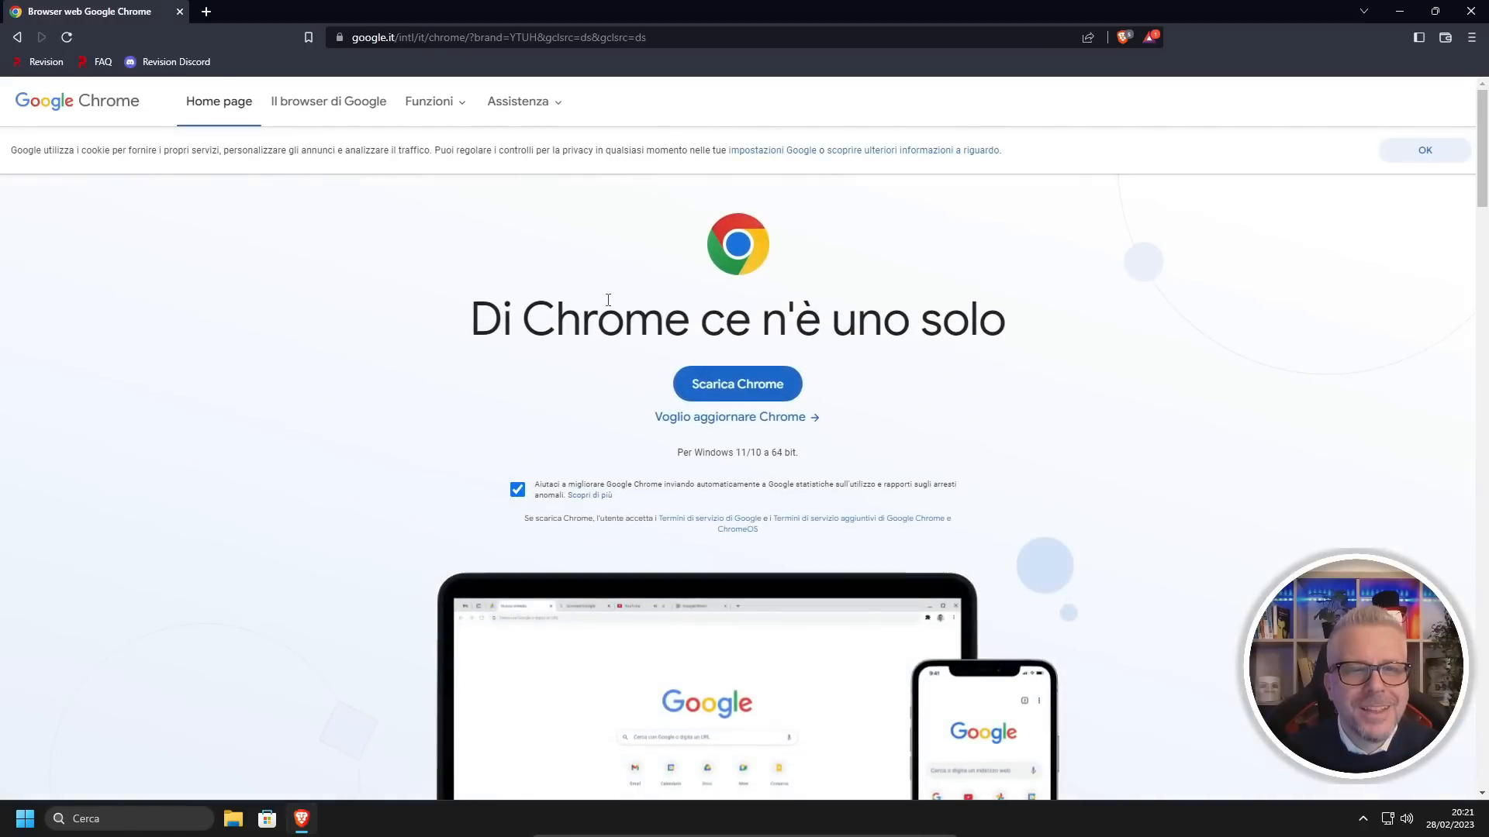
click(744, 385)
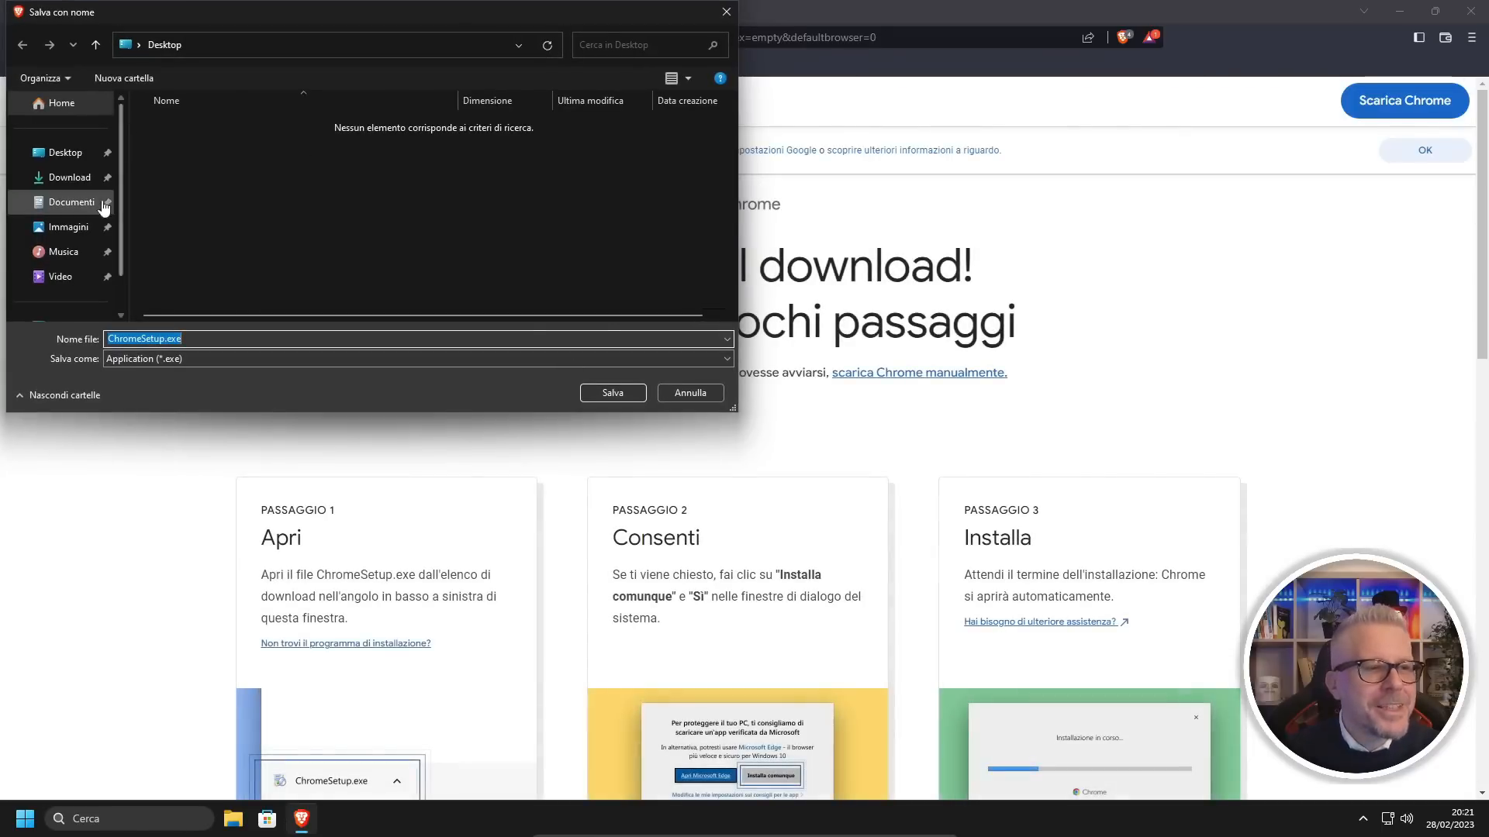
click(610, 396)
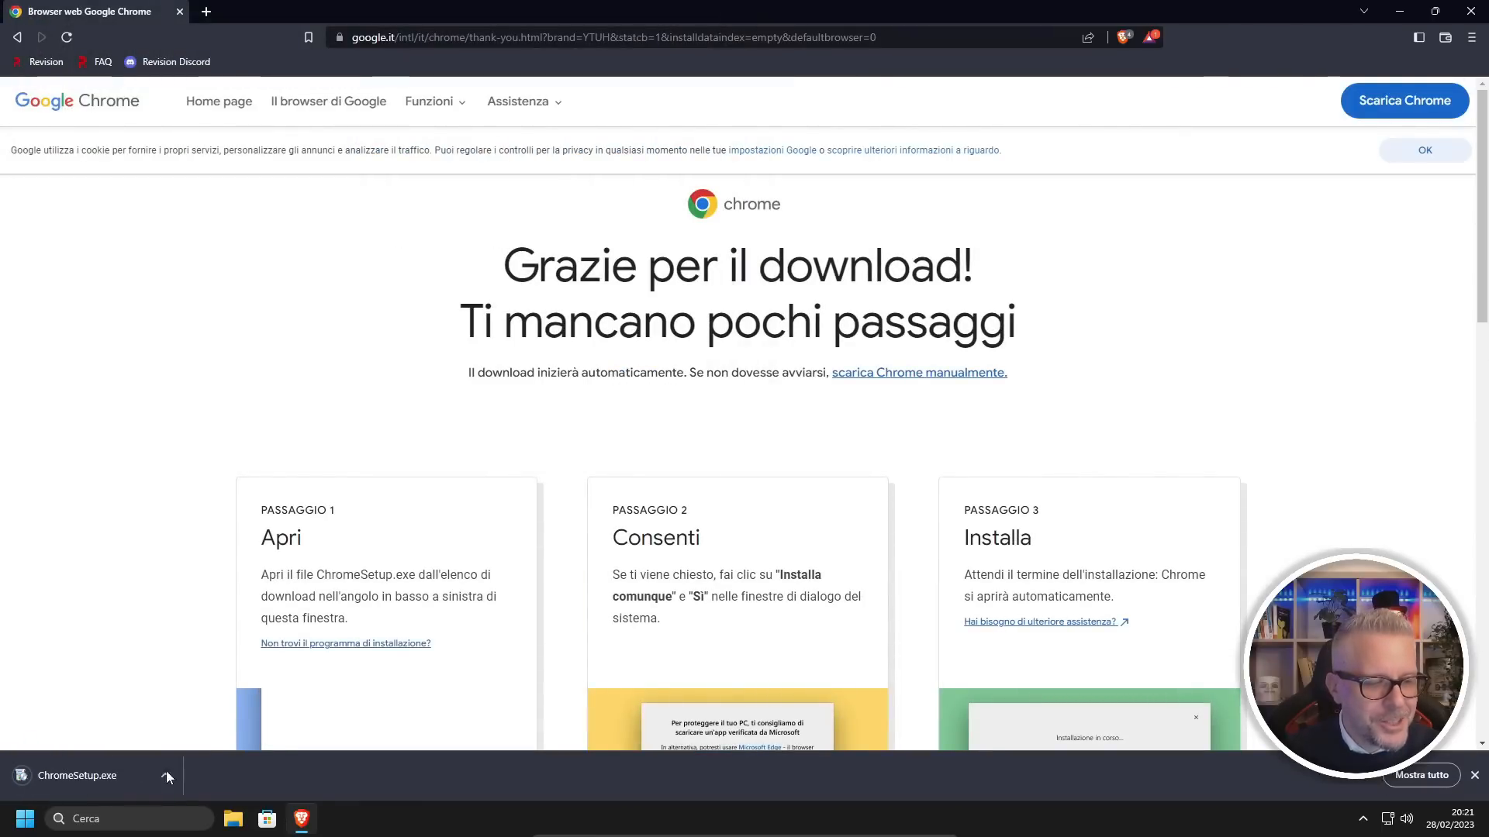
click(1471, 12)
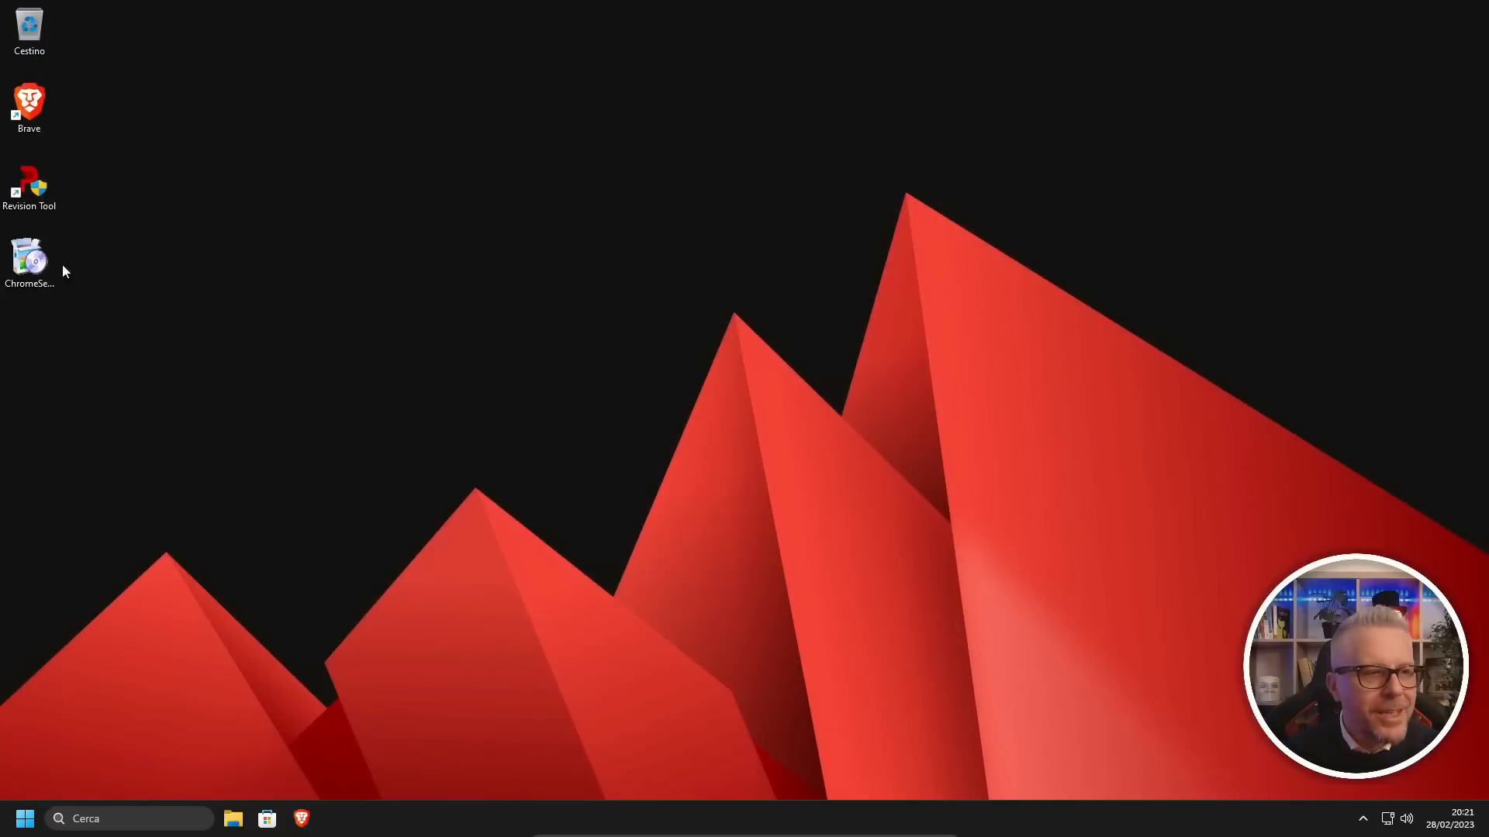
- Install Google Chrome from ChromeSetup.exe on the desktop, allowing it to modify the device, and close the Chrome welcome window
double_click(34, 271)
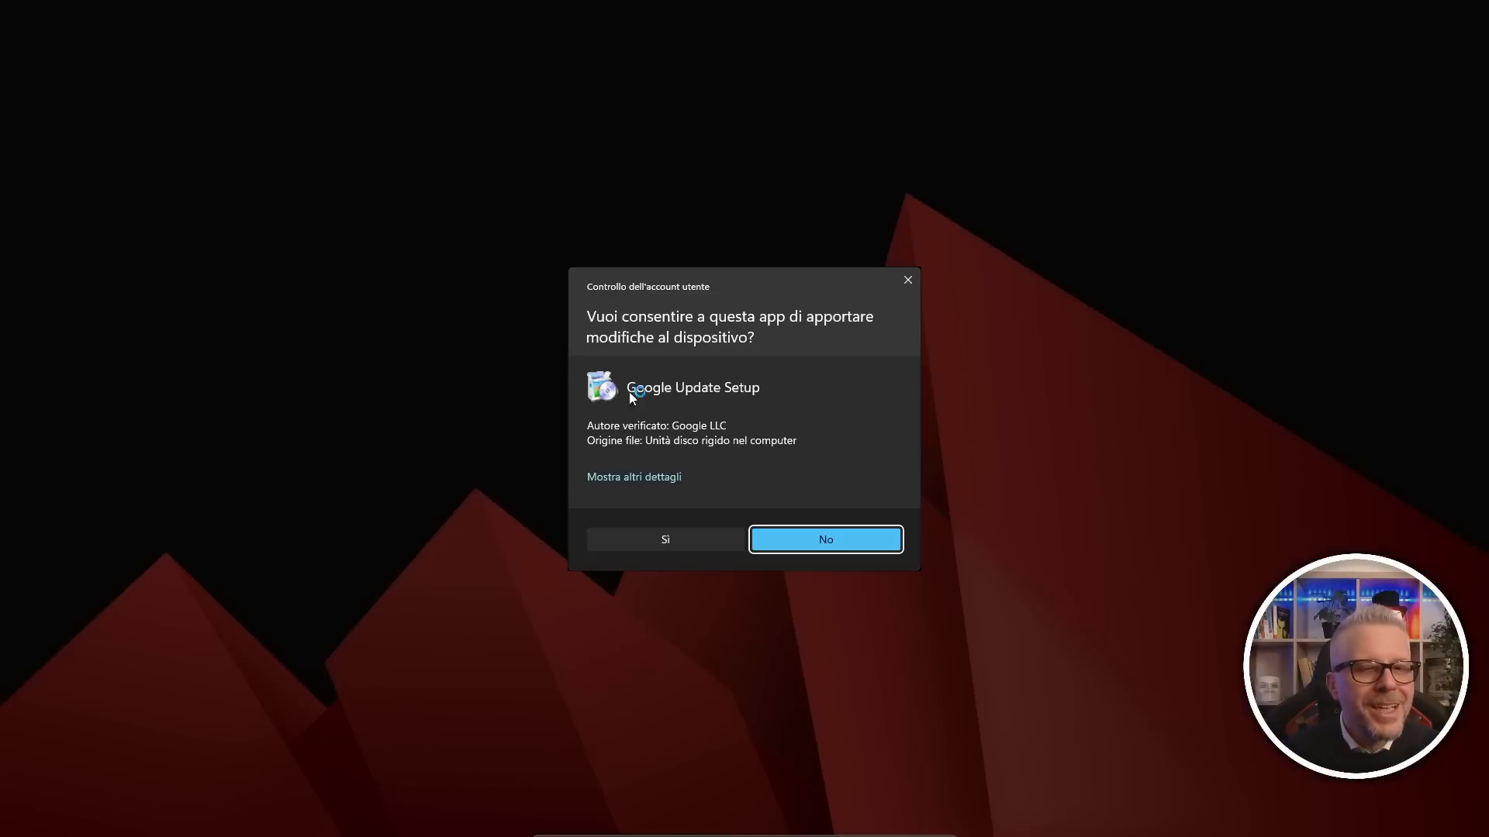
click(665, 540)
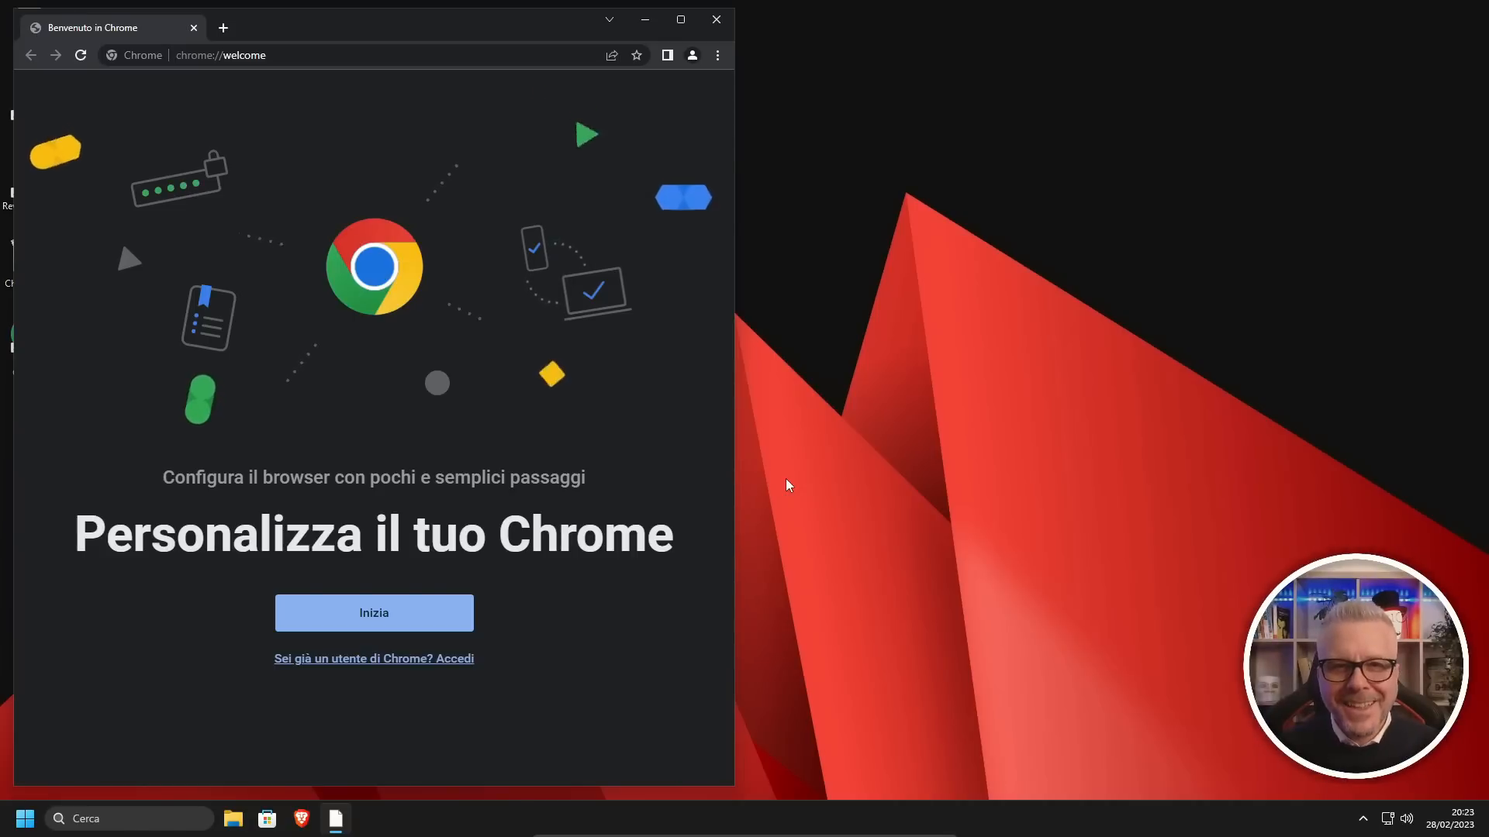
click(717, 23)
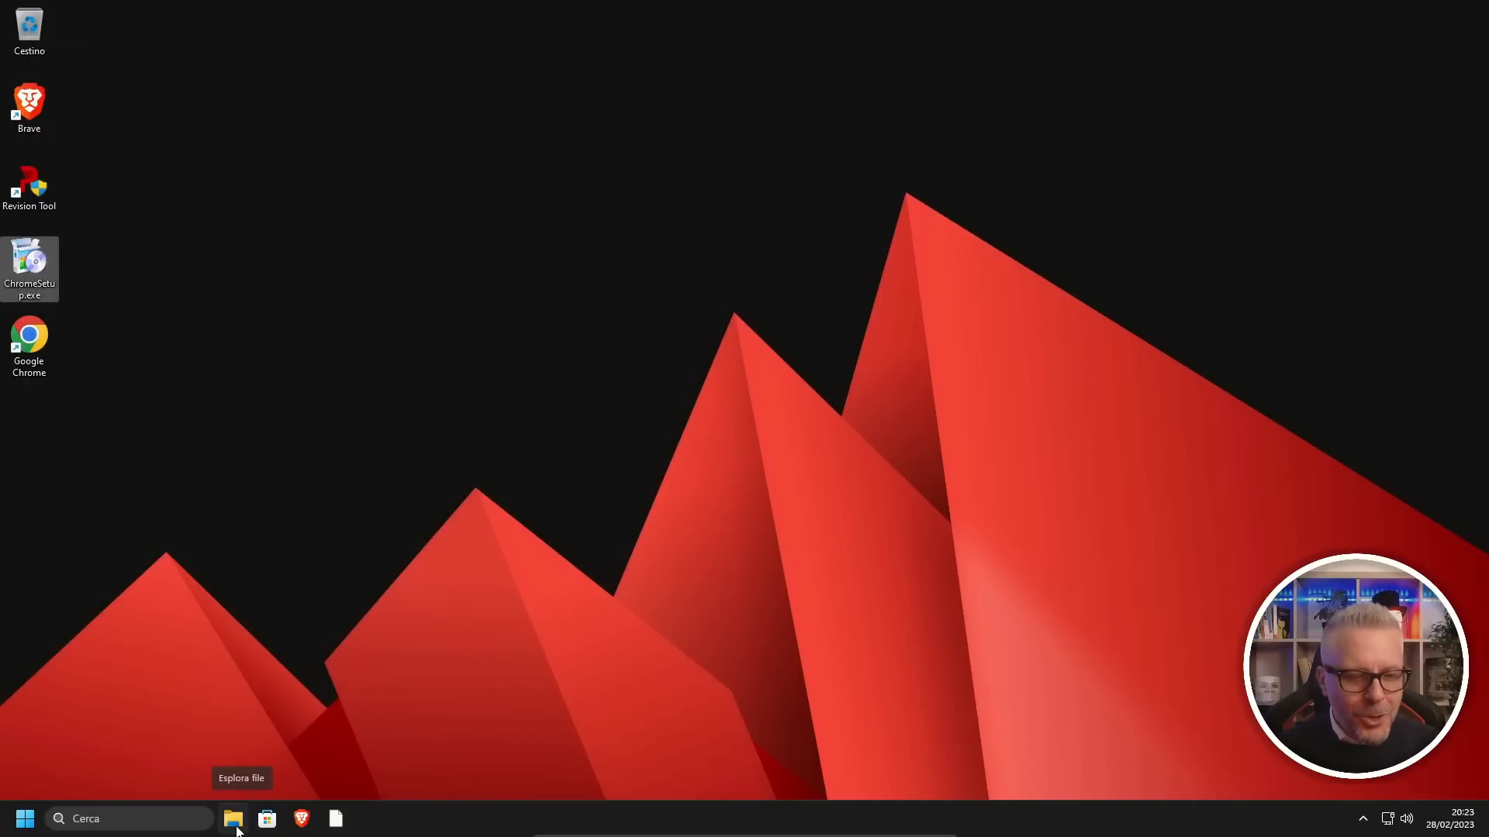
- Go from Esplora file to Pannello di controllo and open the list for uninstalling programs
click(234, 822)
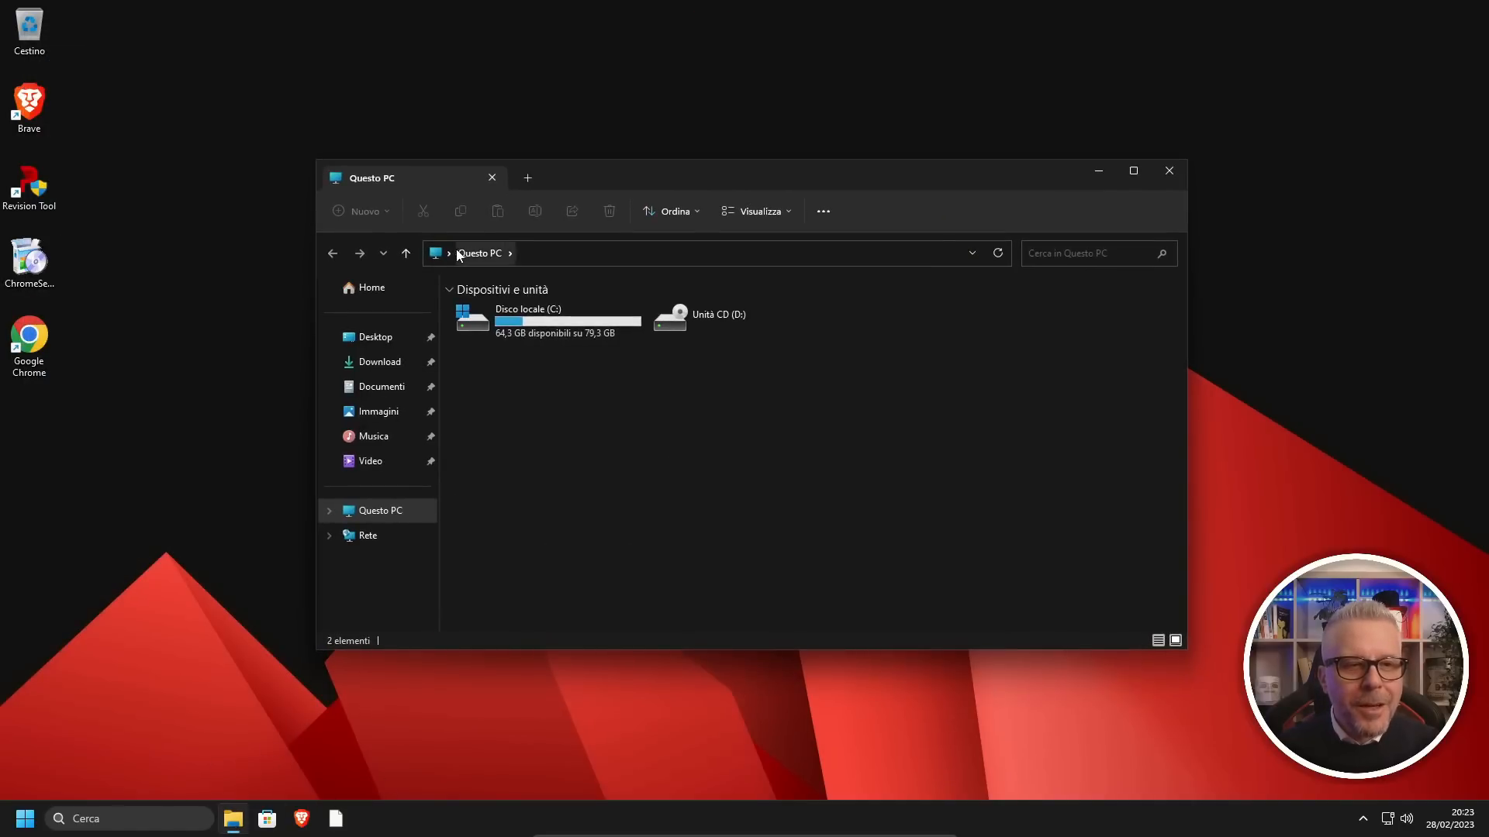
click(450, 254)
click(499, 334)
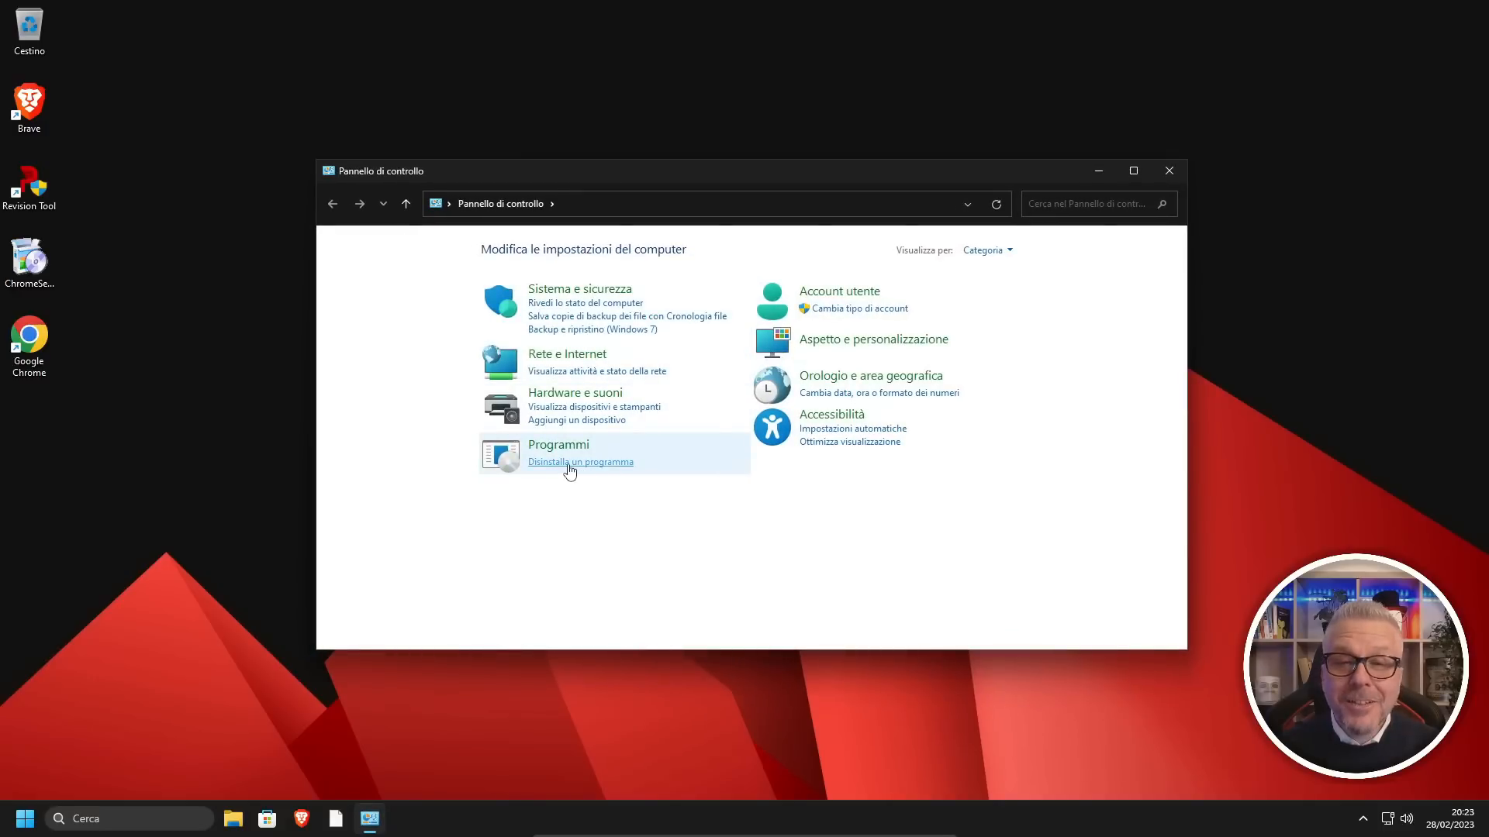
click(569, 463)
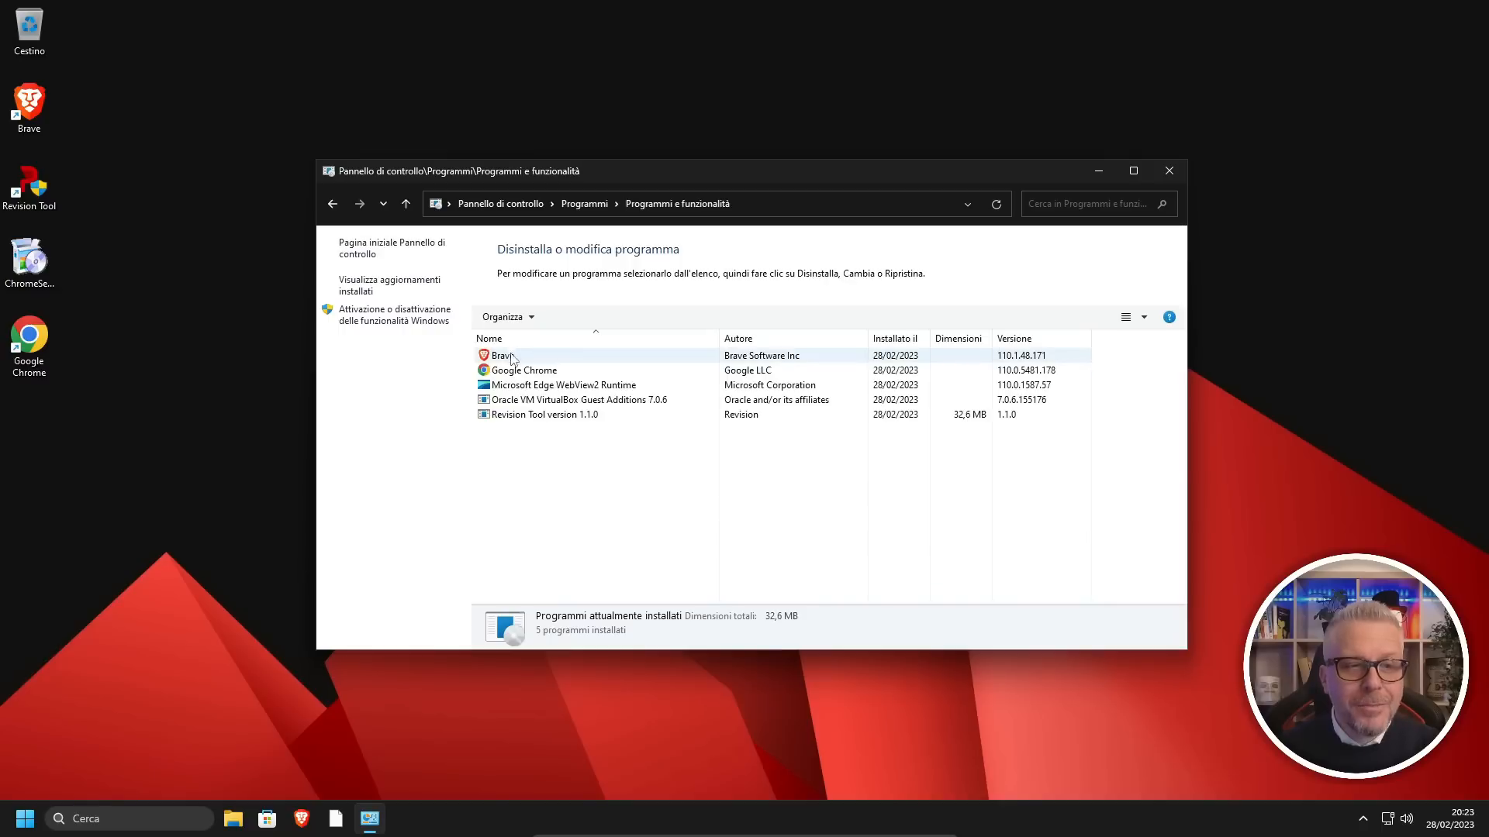
- Uninstall Brave with administrator approval, dismiss the error dialogs and close Programmi e funzionalità
click(513, 355)
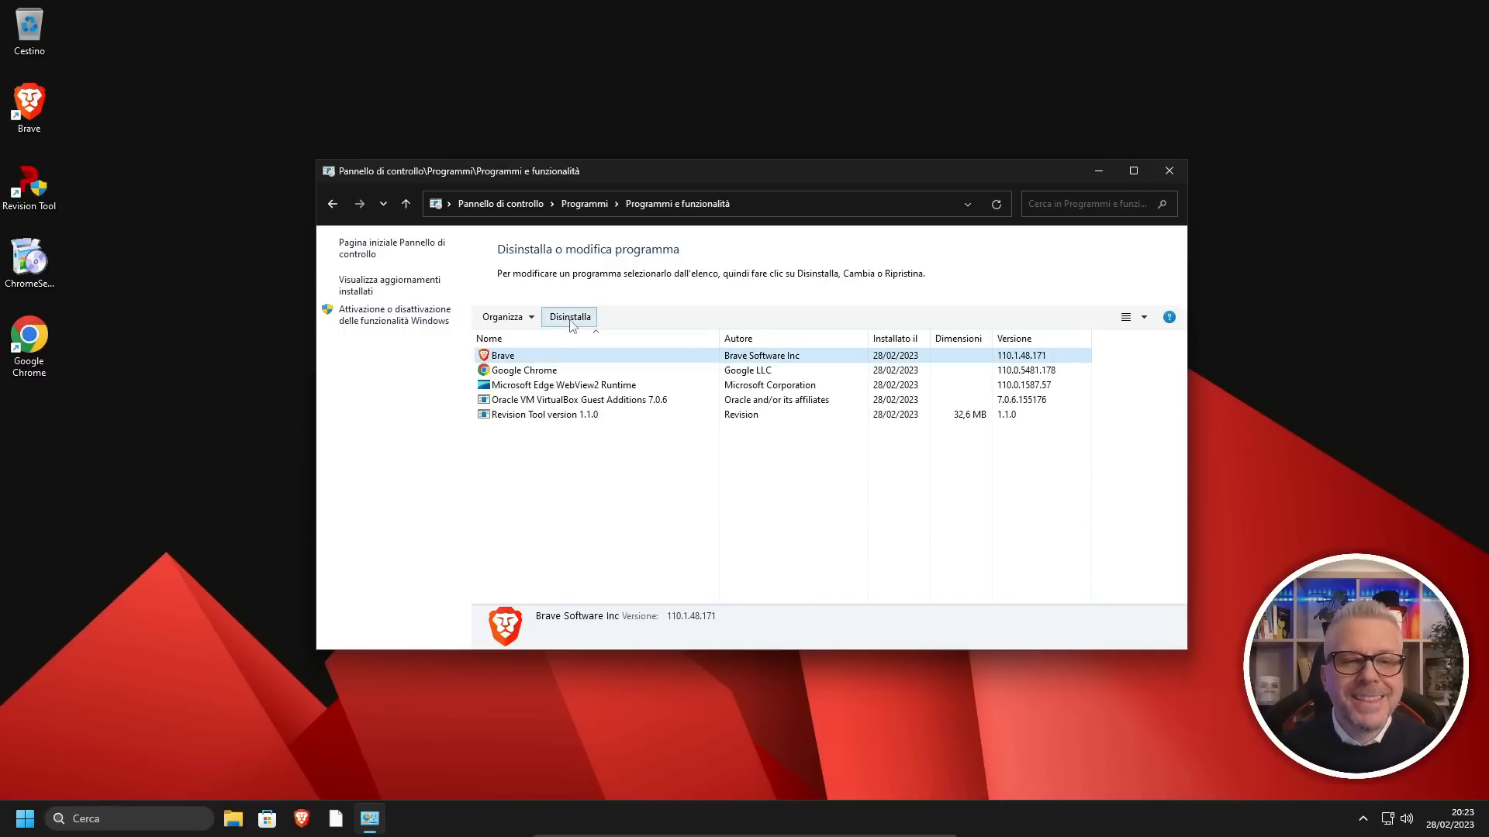
click(570, 320)
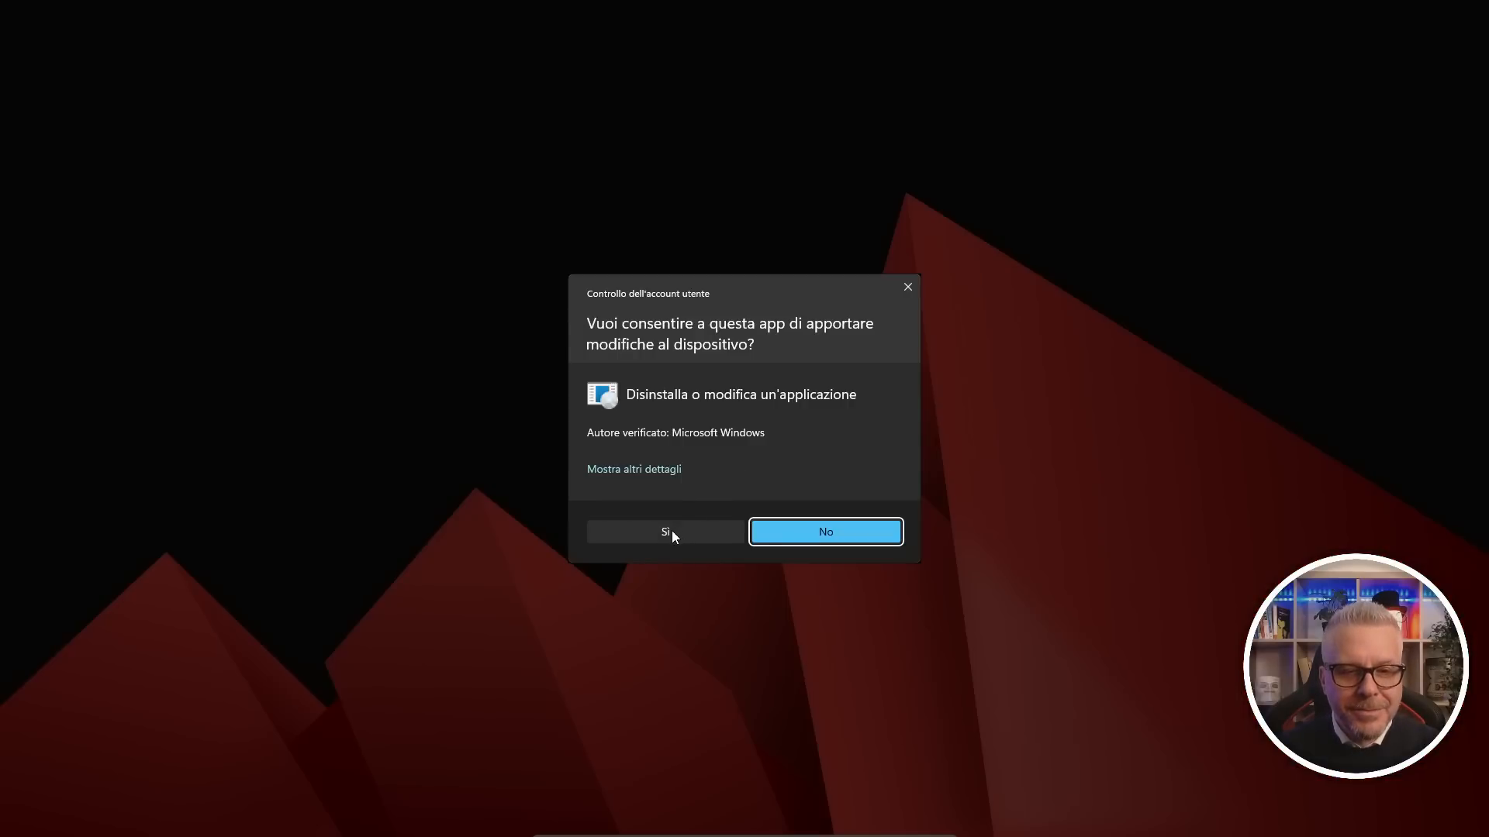
click(667, 532)
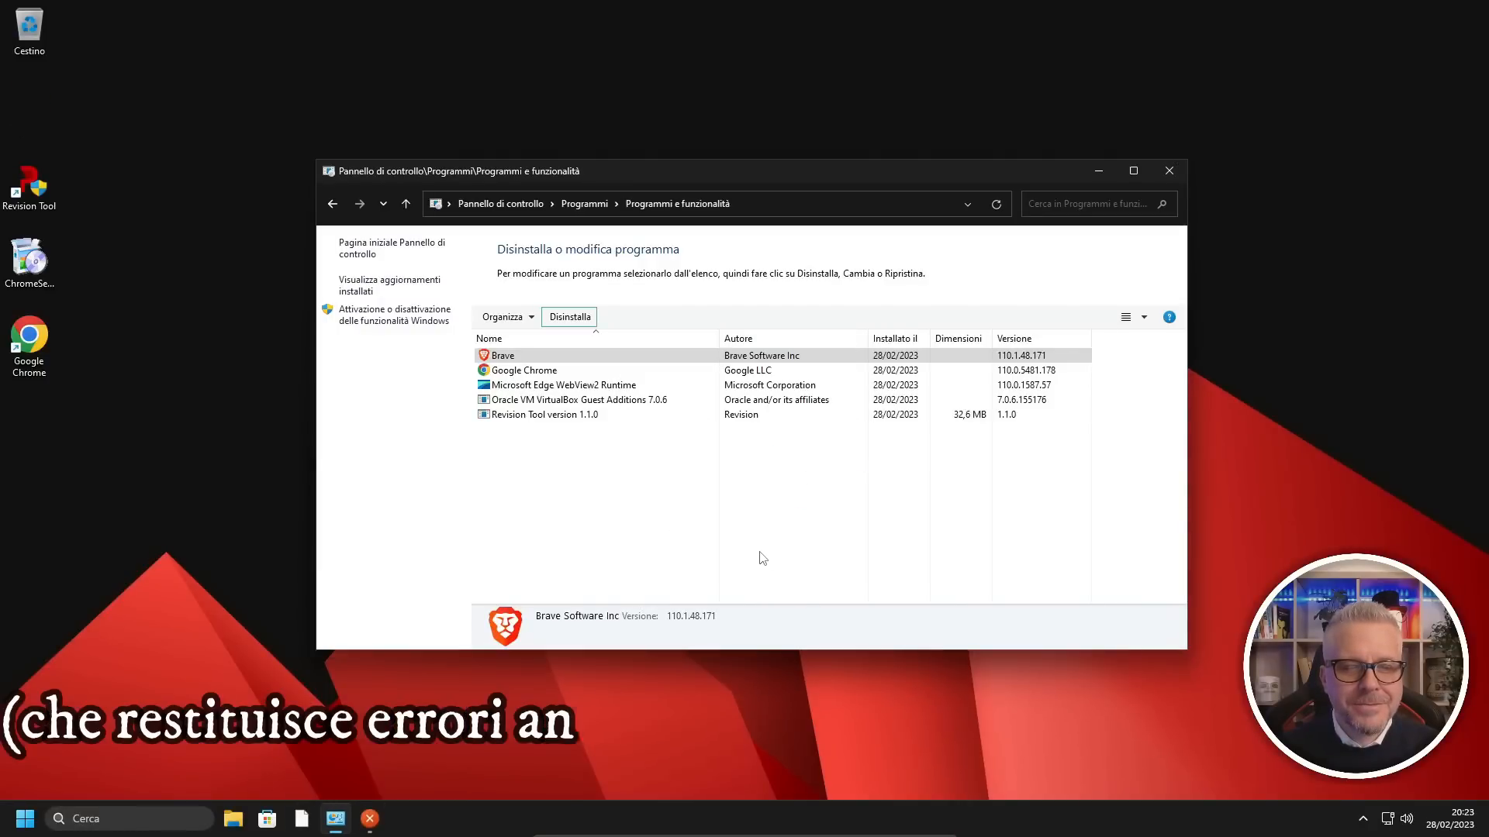
click(369, 830)
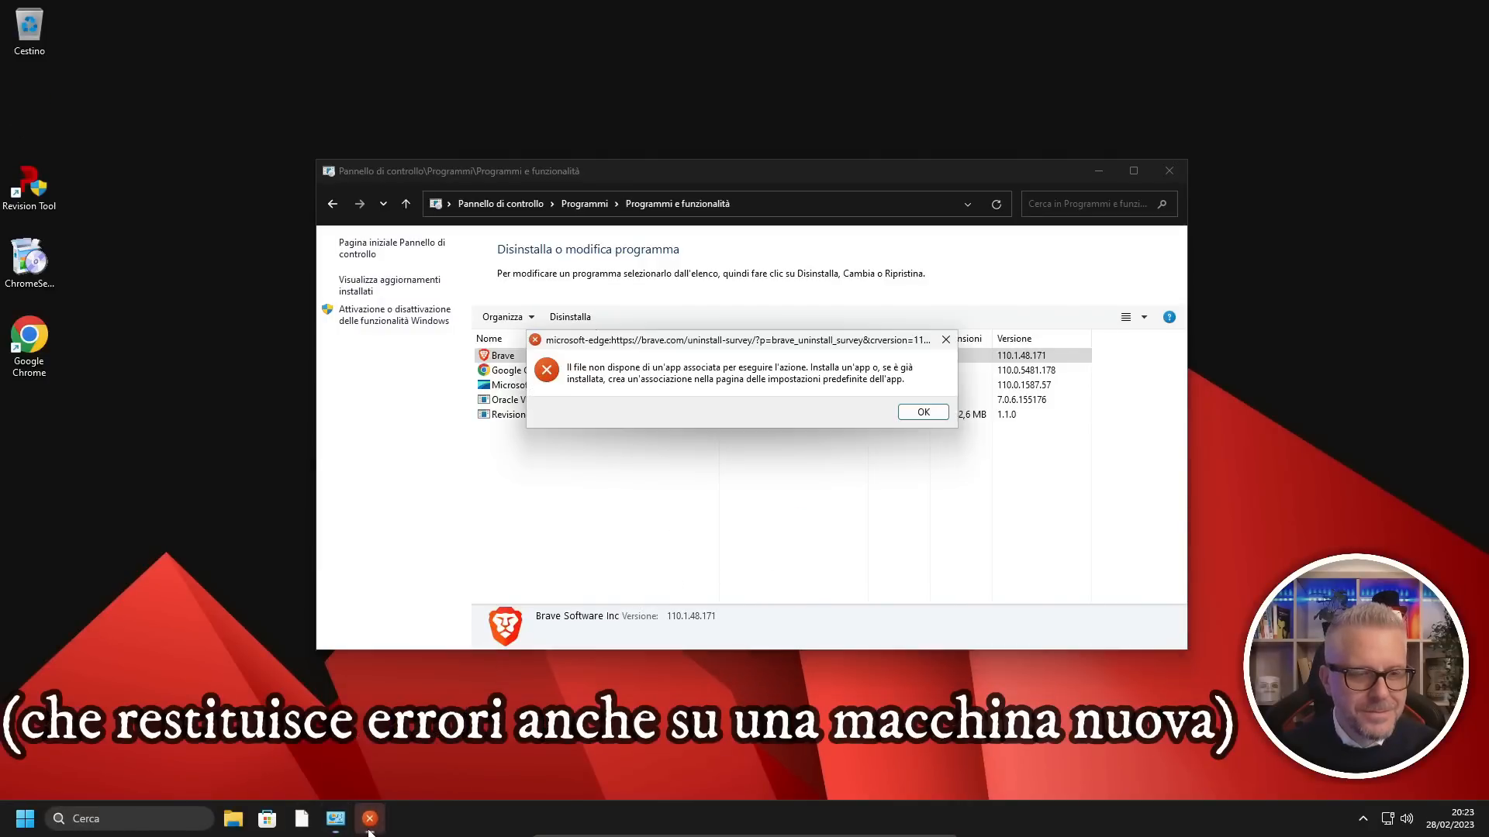
click(917, 415)
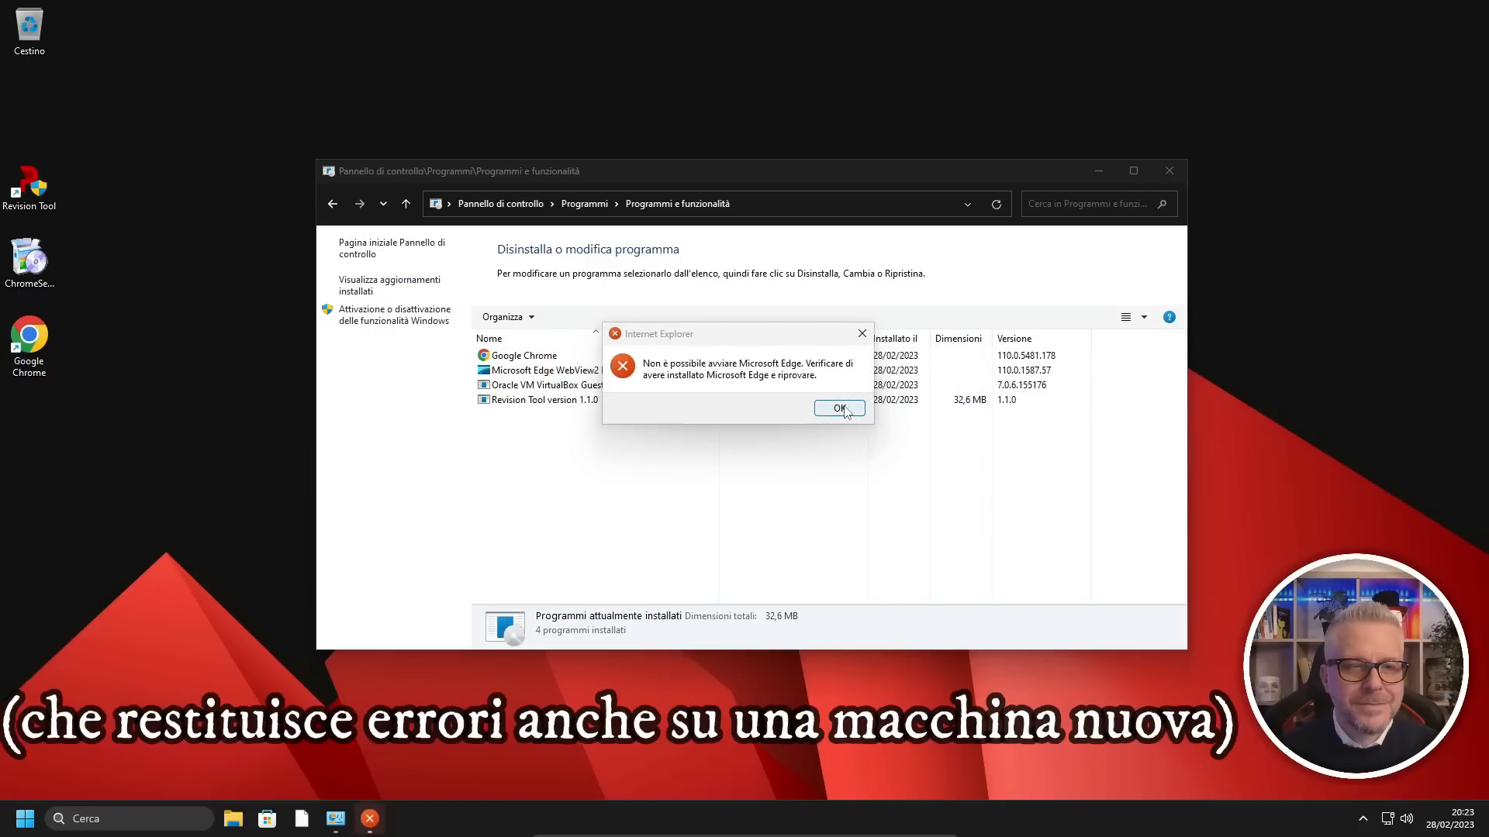
click(841, 409)
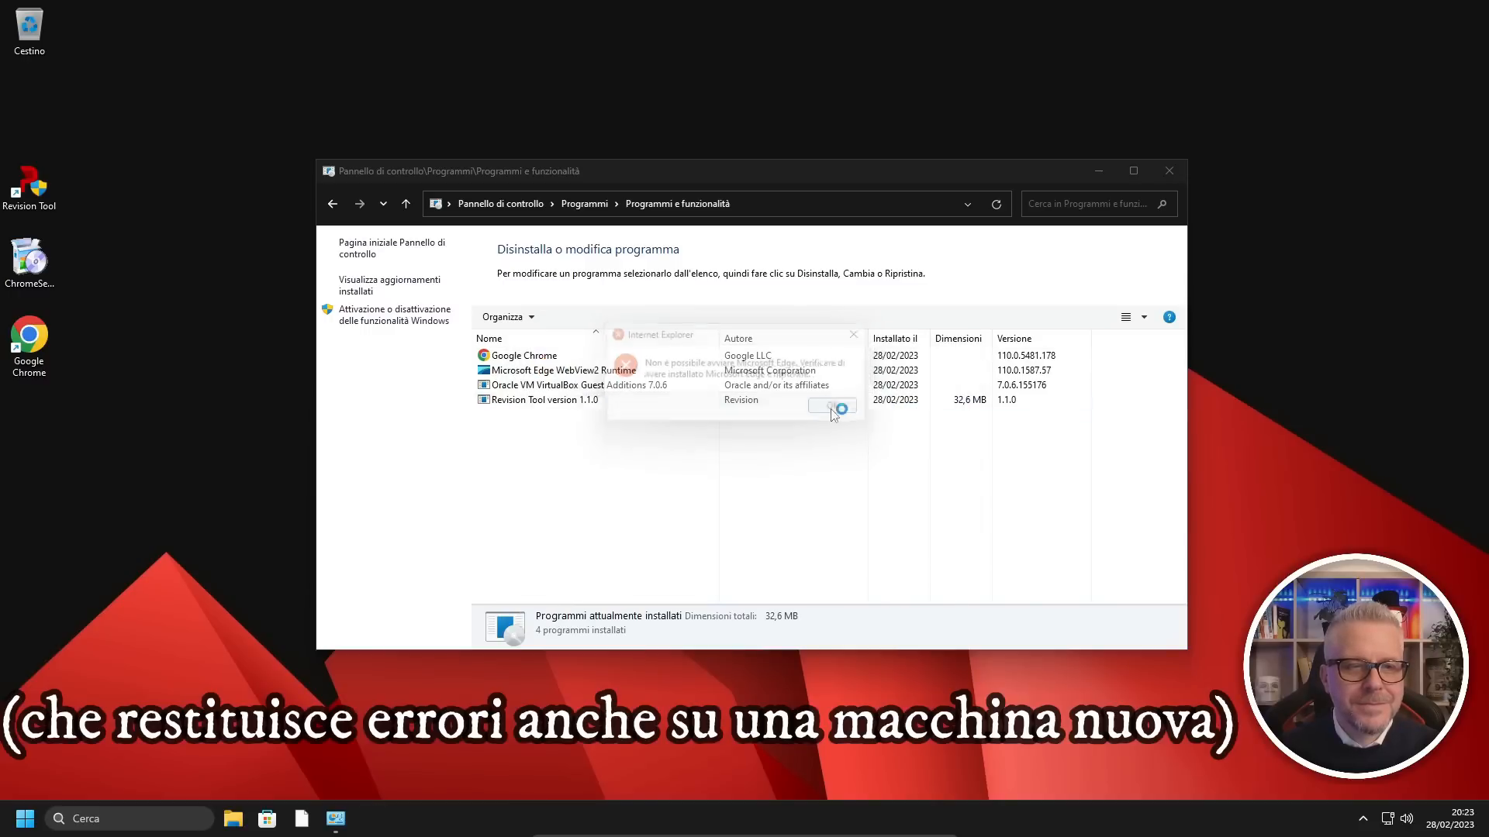
click(1167, 172)
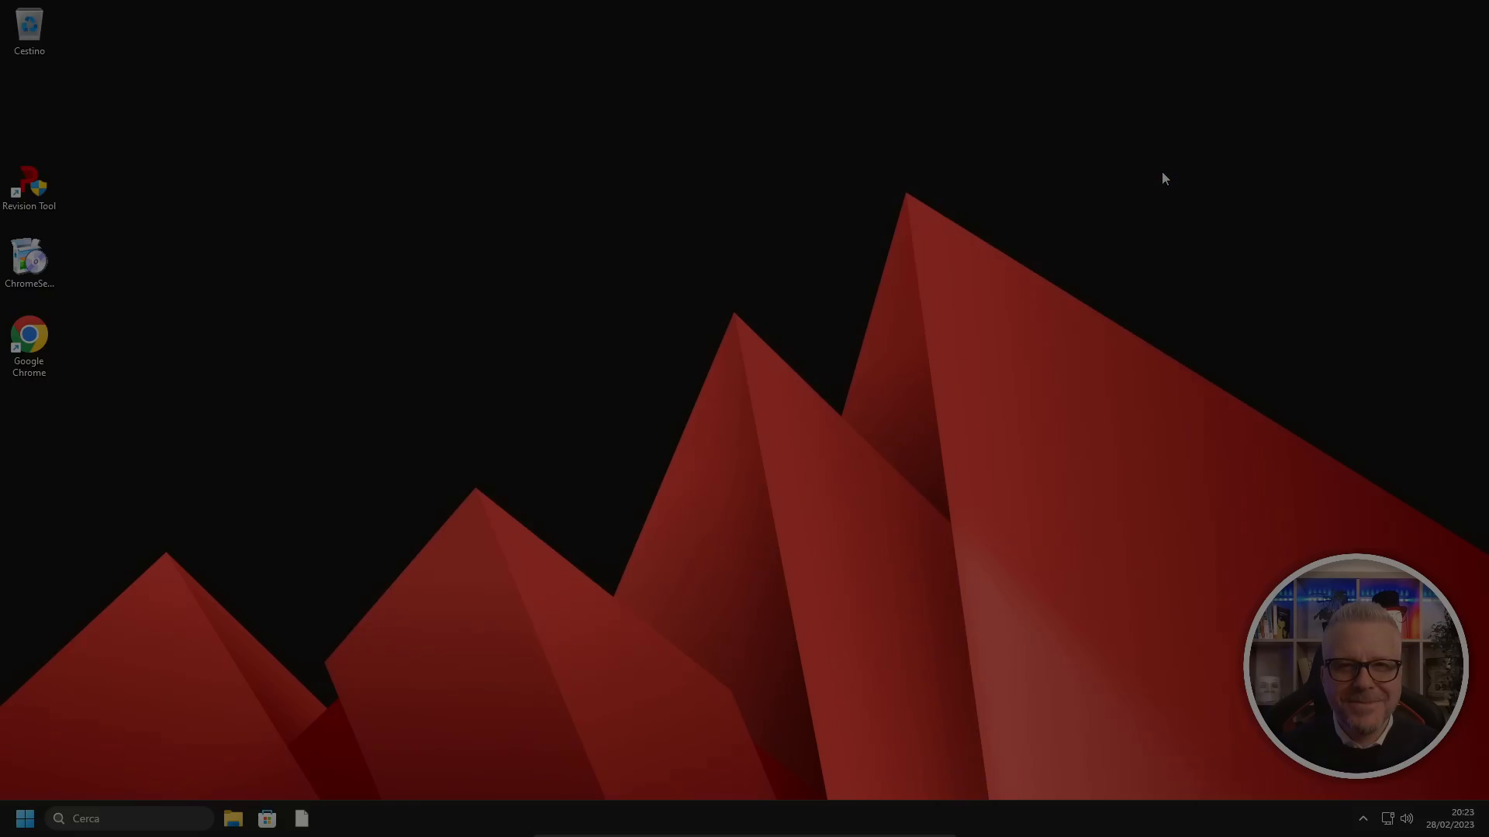